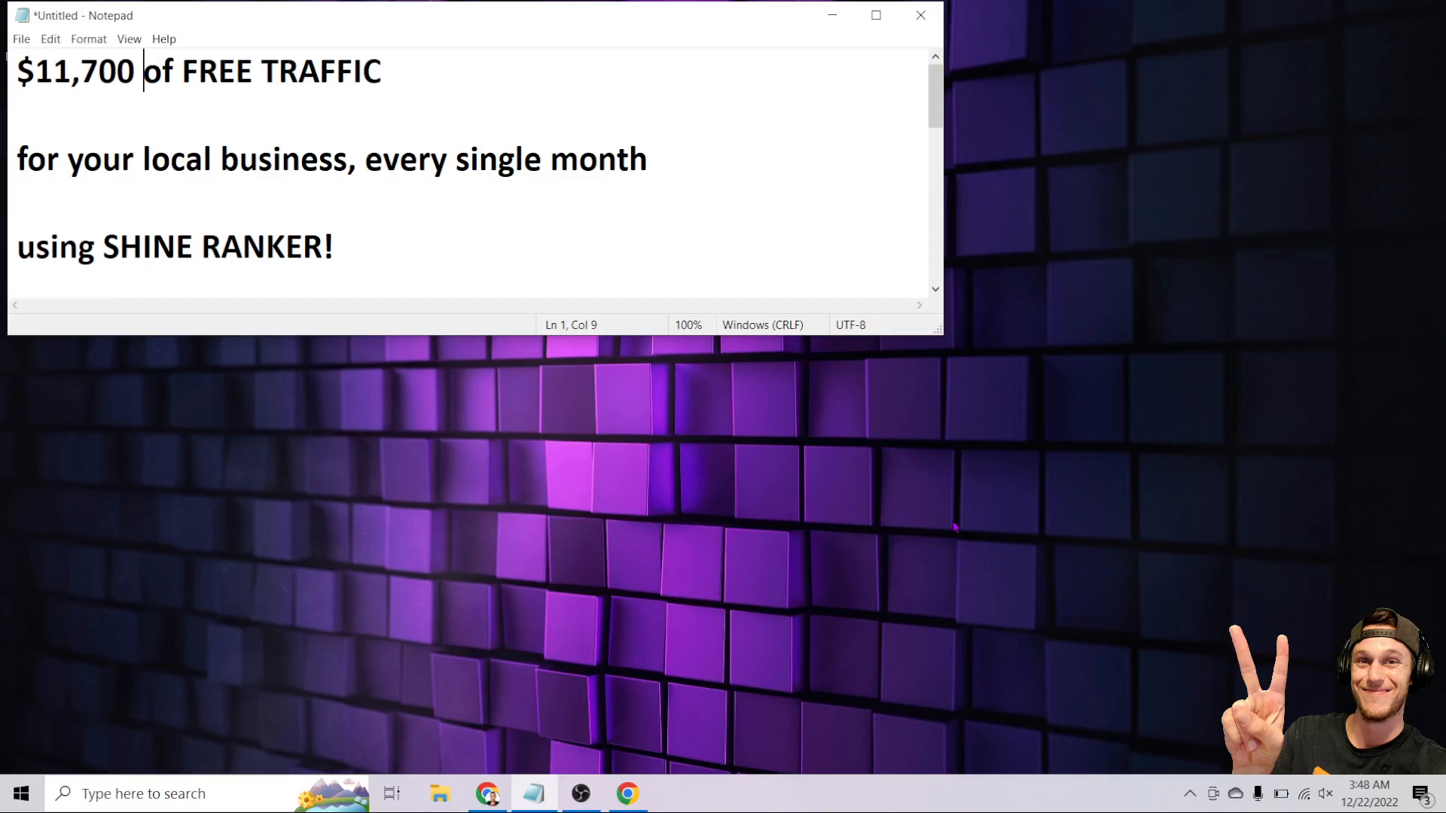
{"action": "left_click", "coordinate": [503, 793]}
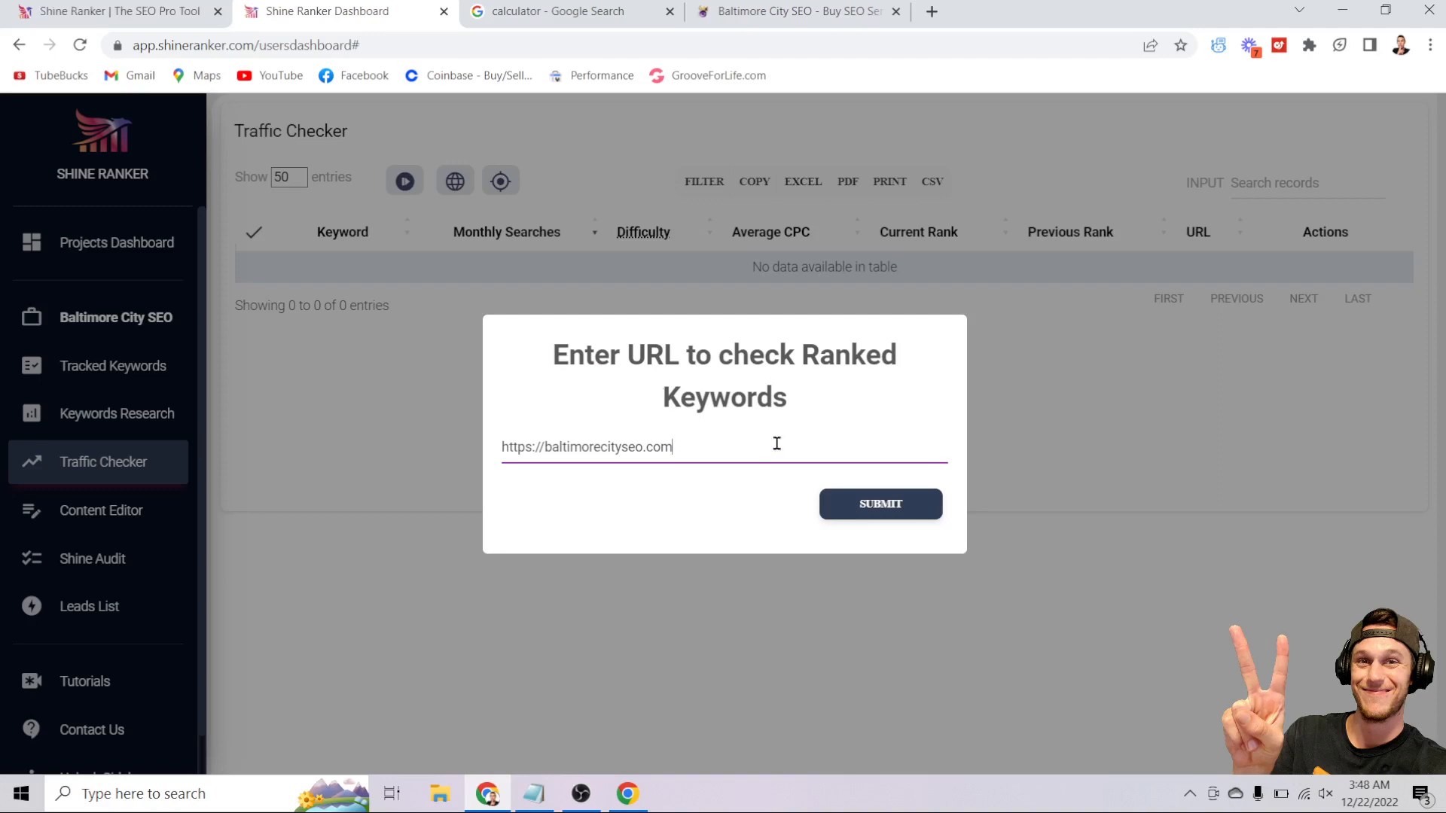
{"action": "left_click", "coordinate": [862, 503]}
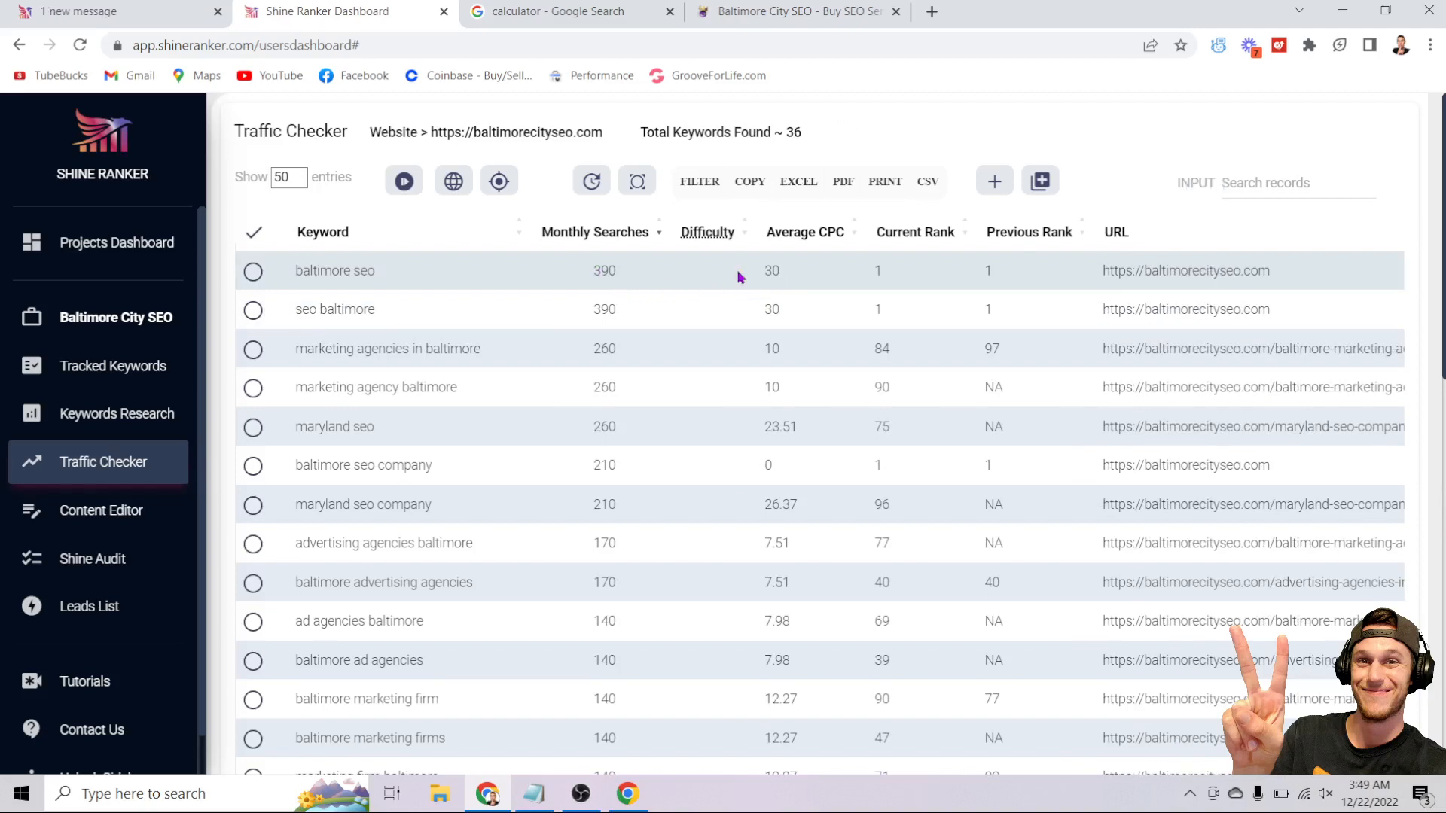
- Check the calculation of 390 × 30 and the Google search results for "baltimore seo"
{"action": "left_click", "coordinate": [599, 15]}
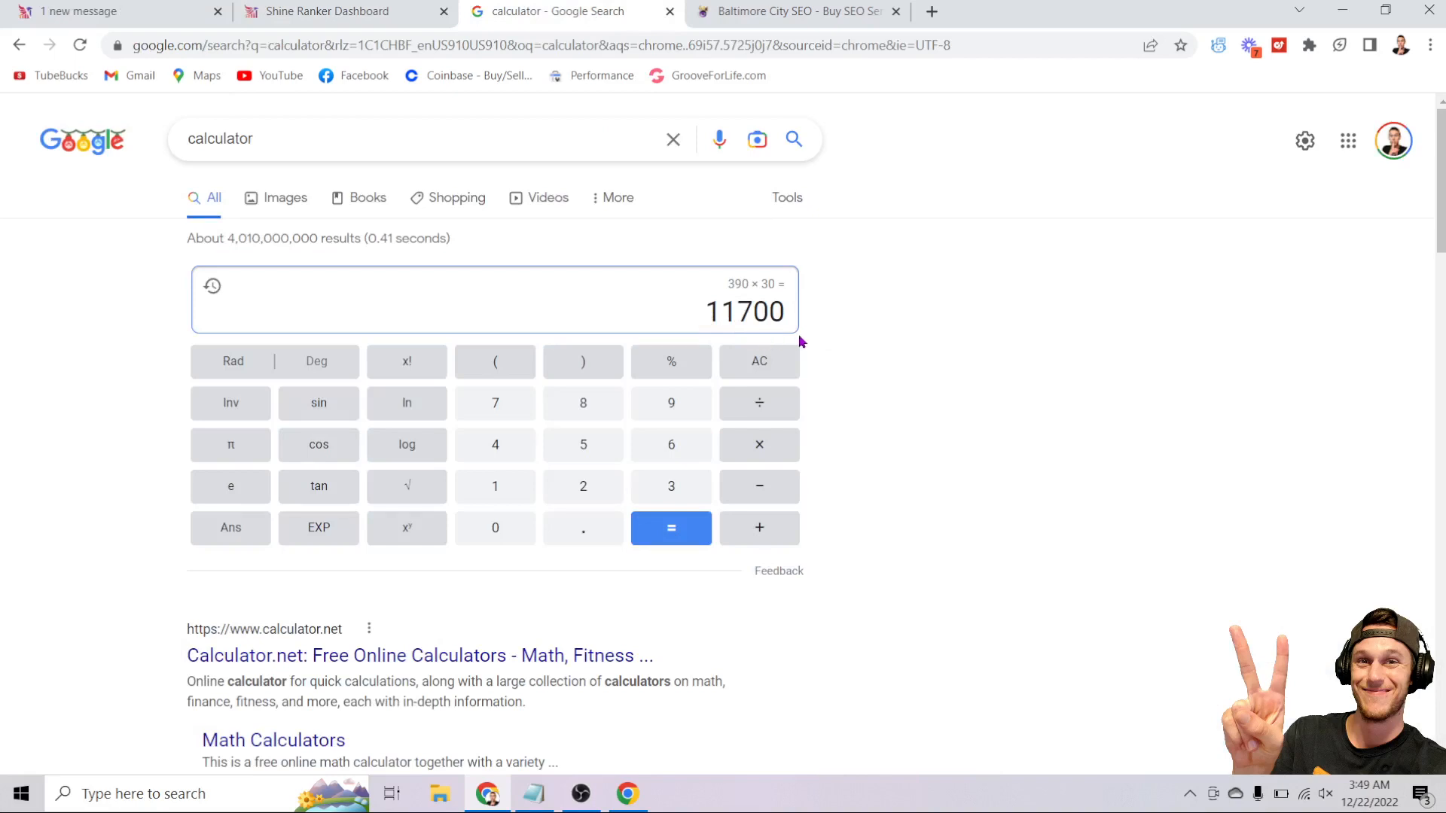
{"action": "left_click", "coordinate": [338, 21]}
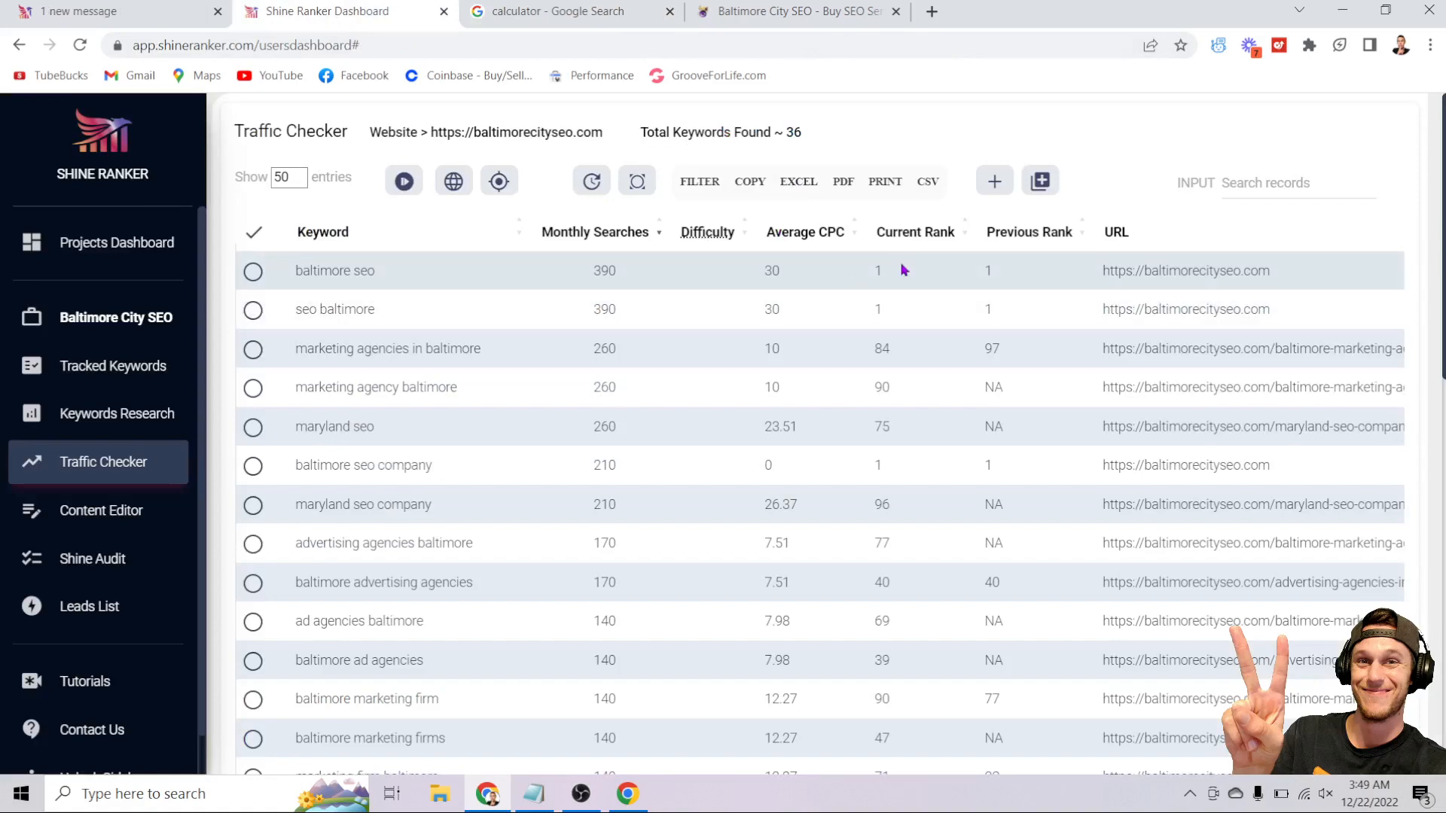
{"action": "left_click", "coordinate": [629, 795]}
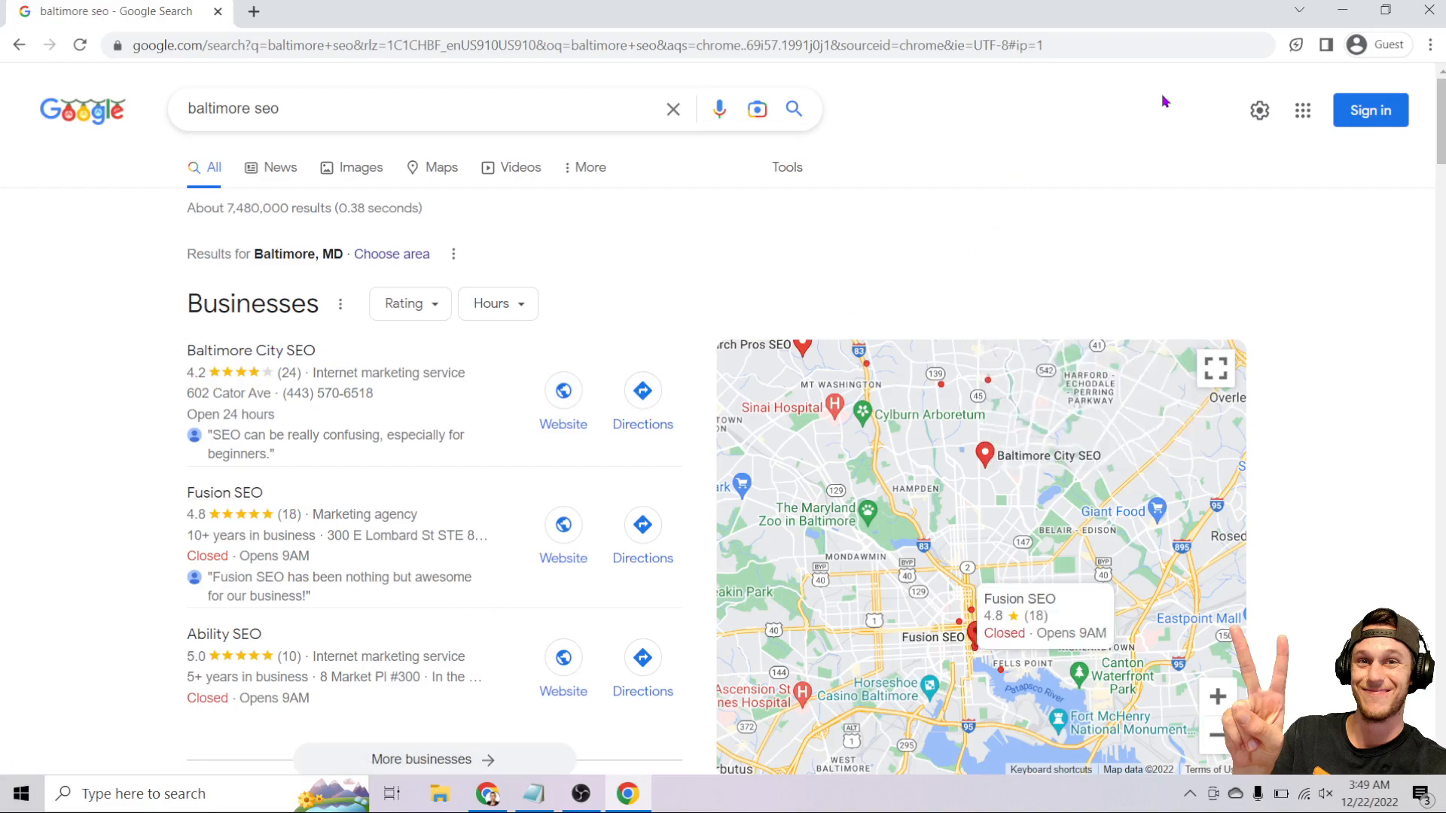
{"action": "left_click", "coordinate": [1347, 10]}
- Switch to Notepad, enlarge its window to show the numbered steps, and return to Shine Ranker
{"action": "left_click", "coordinate": [533, 794]}
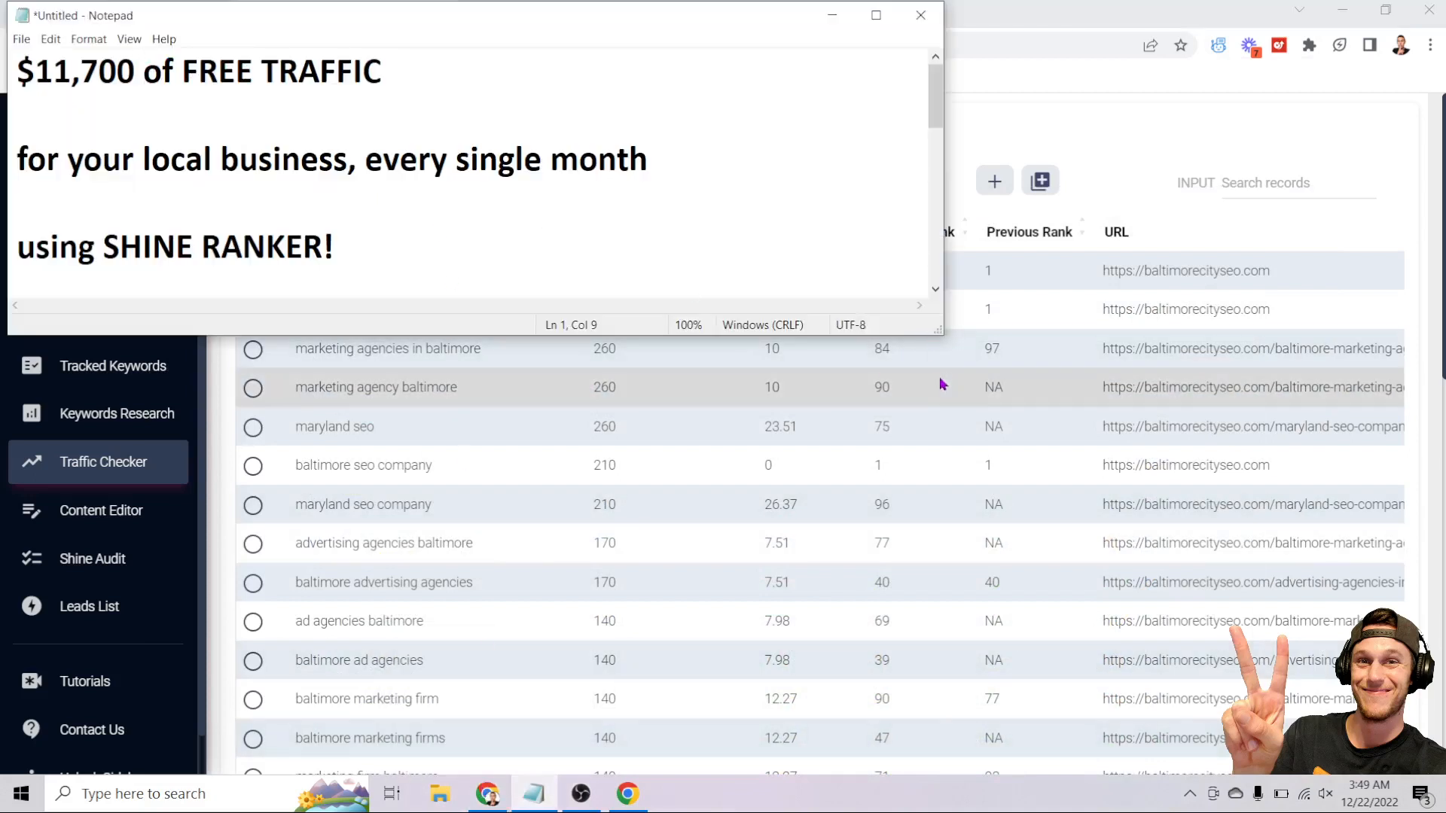
{"action": "left_click_drag", "start_coordinate": [936, 334], "coordinate": [985, 712]}
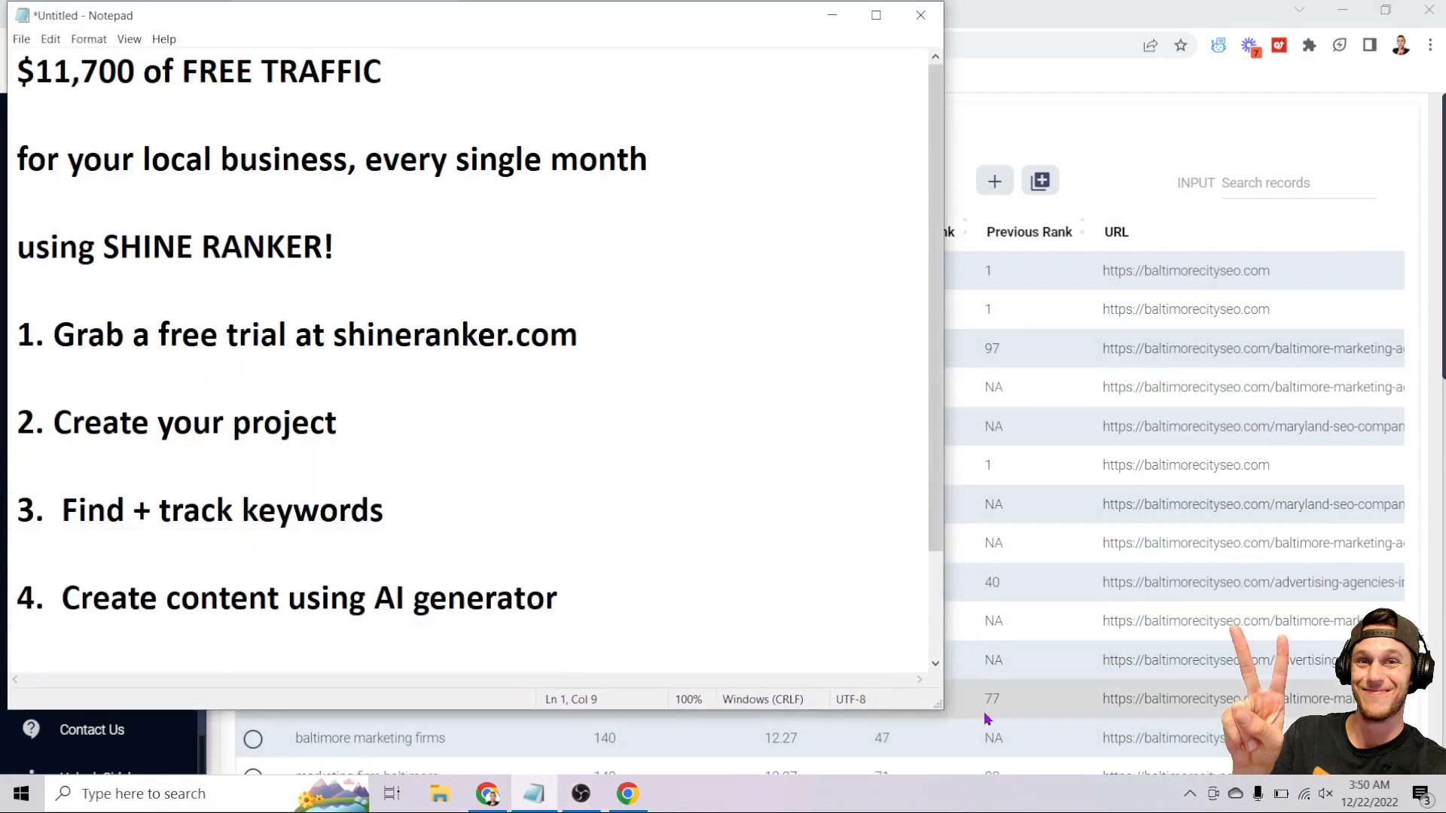
{"action": "left_click", "coordinate": [1164, 125]}
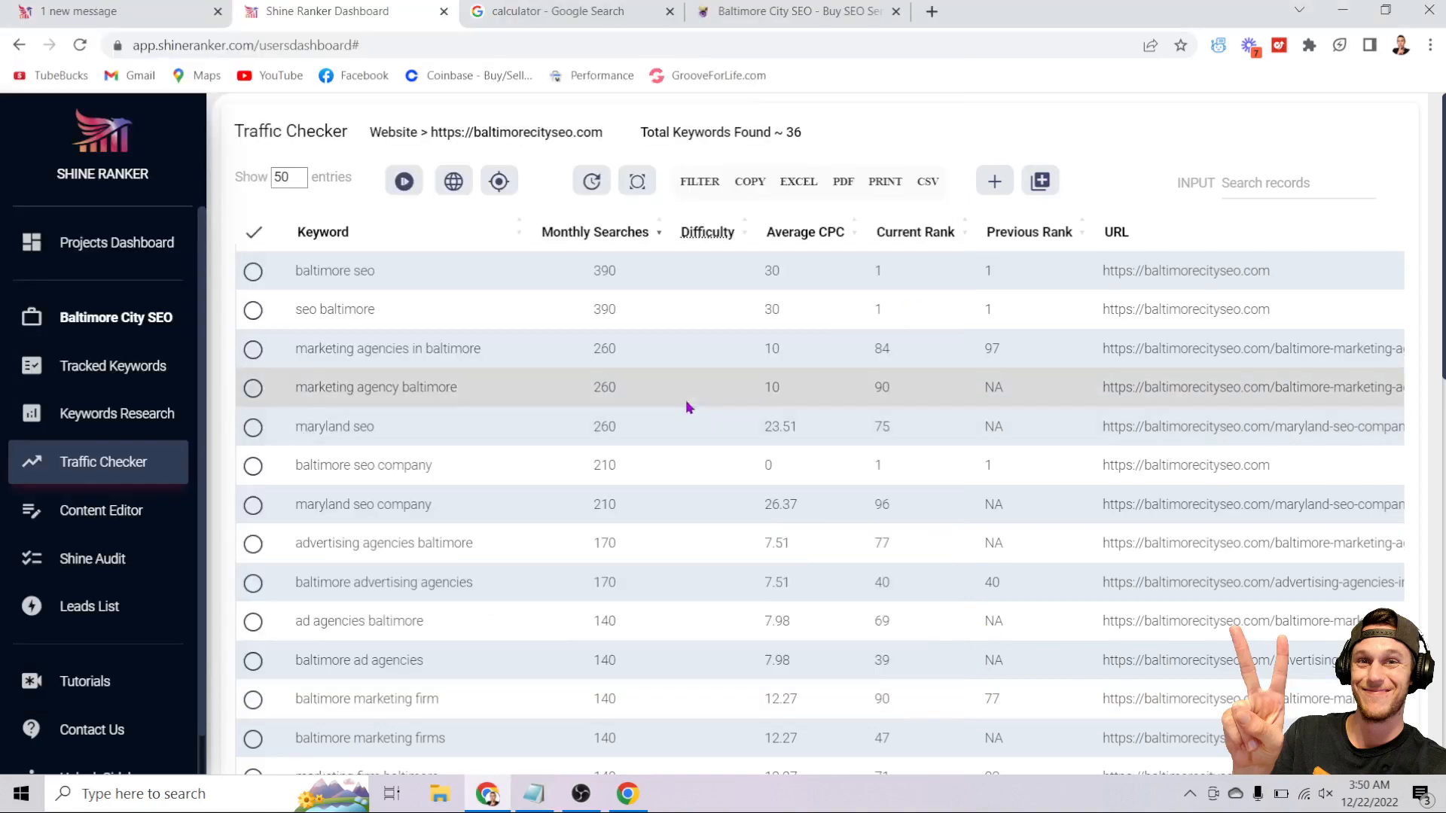
- Review the Traffic Checker keyword list for baltimorecityseo.com and the numbered steps in the Notepad note
{"action": "scroll", "coordinate": [686, 407], "scroll_direction": "down", "scroll_amount": 1}
{"action": "scroll", "coordinate": [688, 406], "scroll_direction": "down", "scroll_amount": 1}
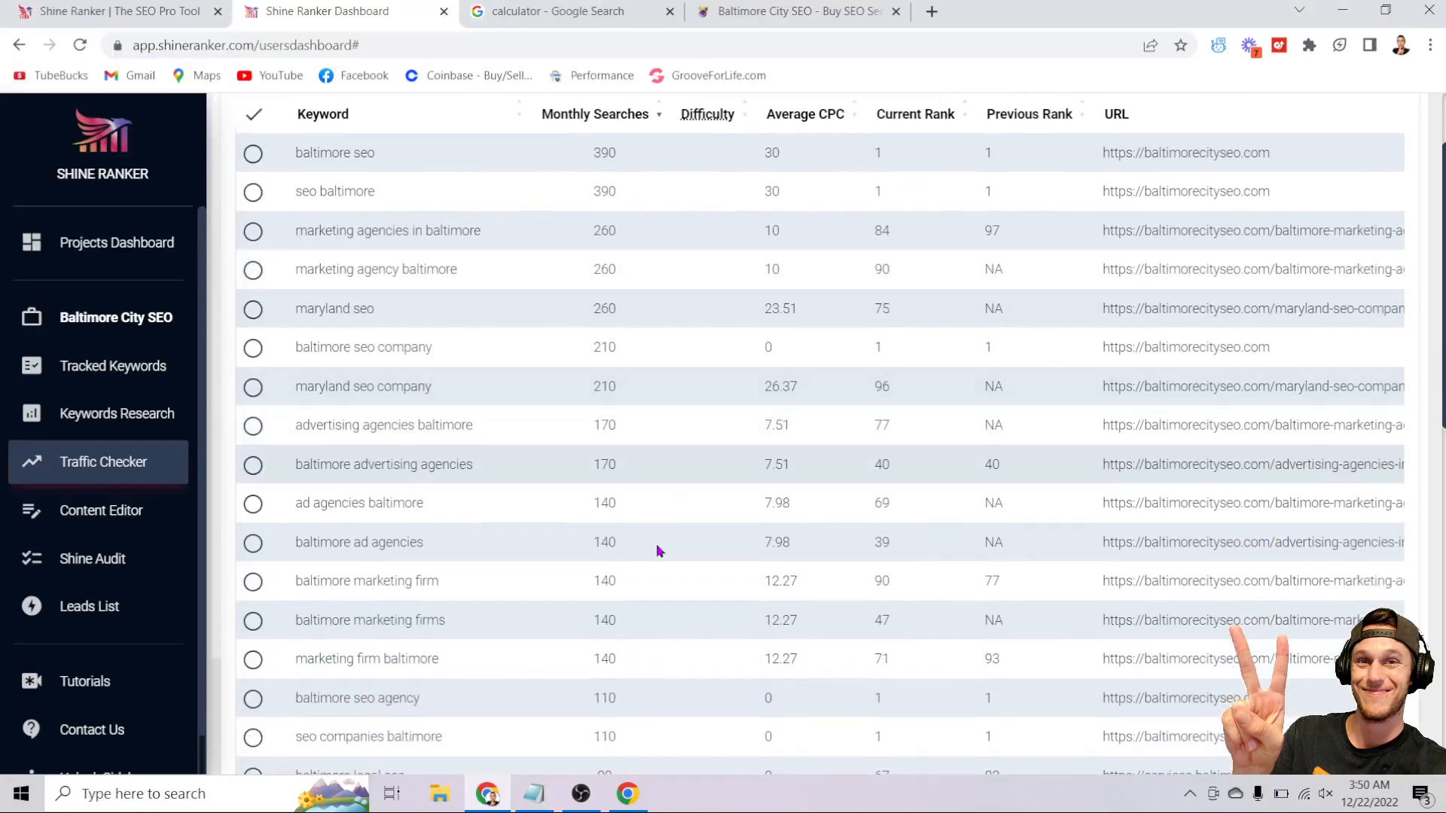
{"action": "left_click", "coordinate": [542, 809]}
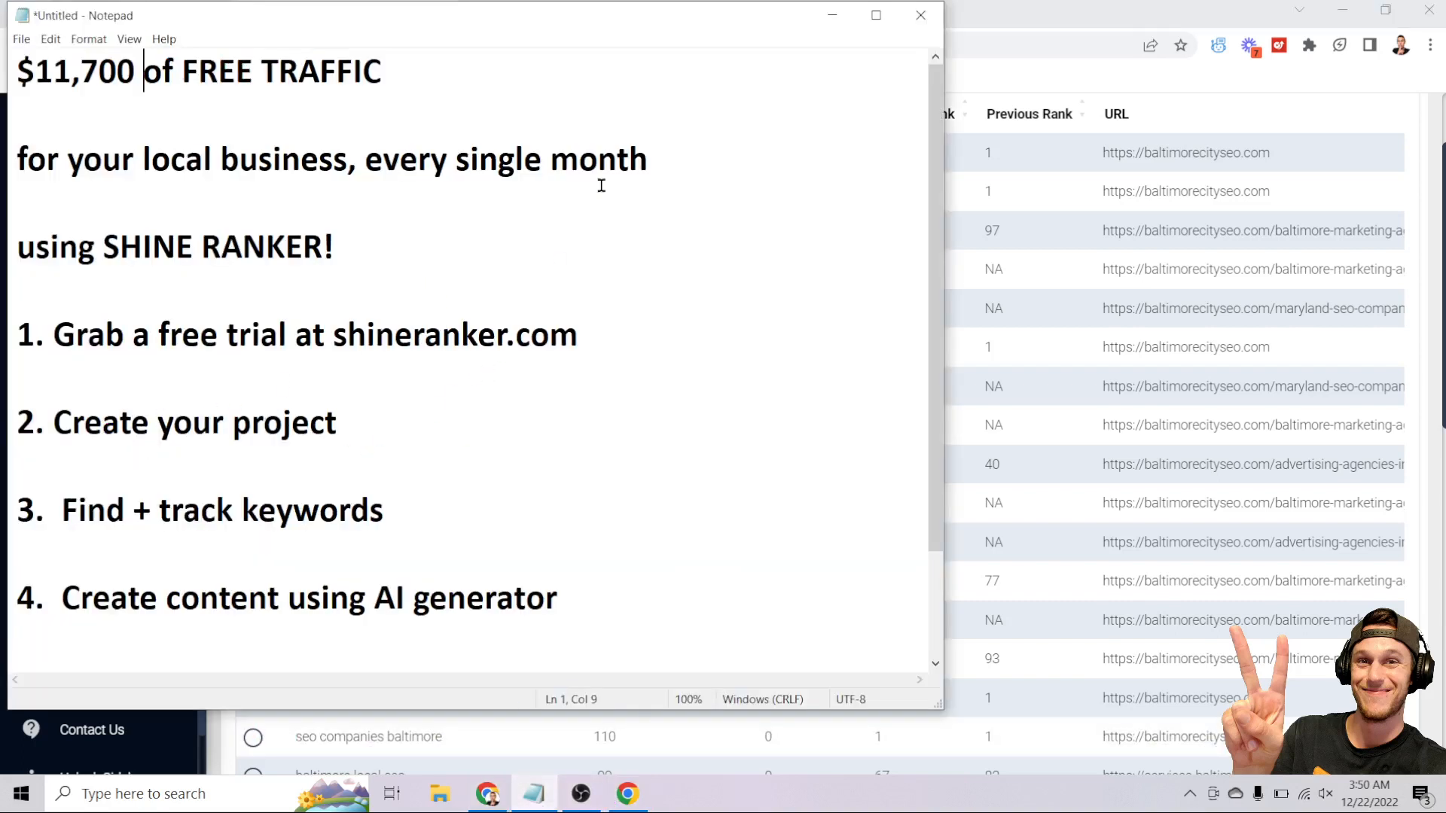
{"action": "left_click", "coordinate": [830, 13]}
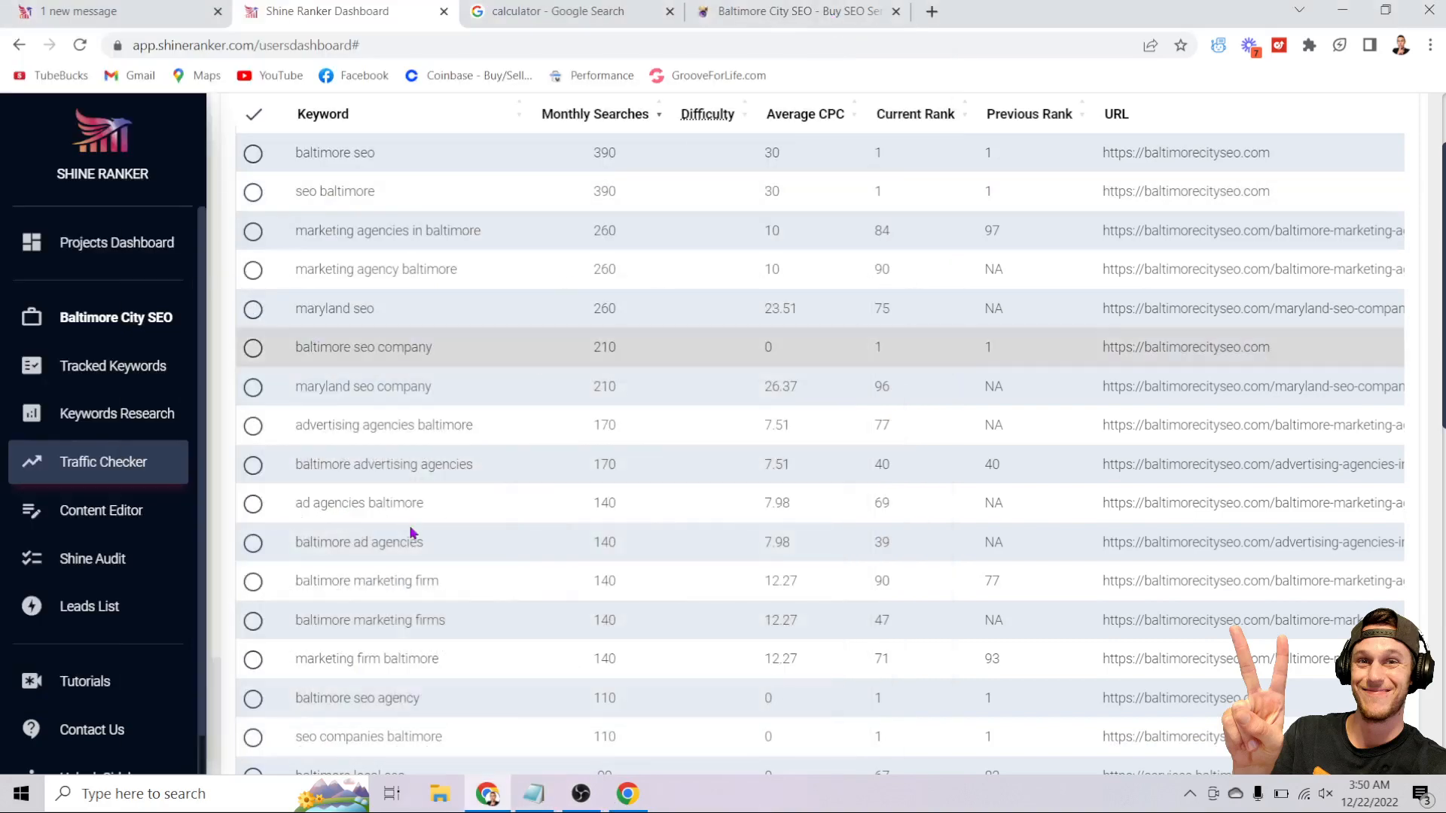
{"action": "left_click", "coordinate": [133, 464]}
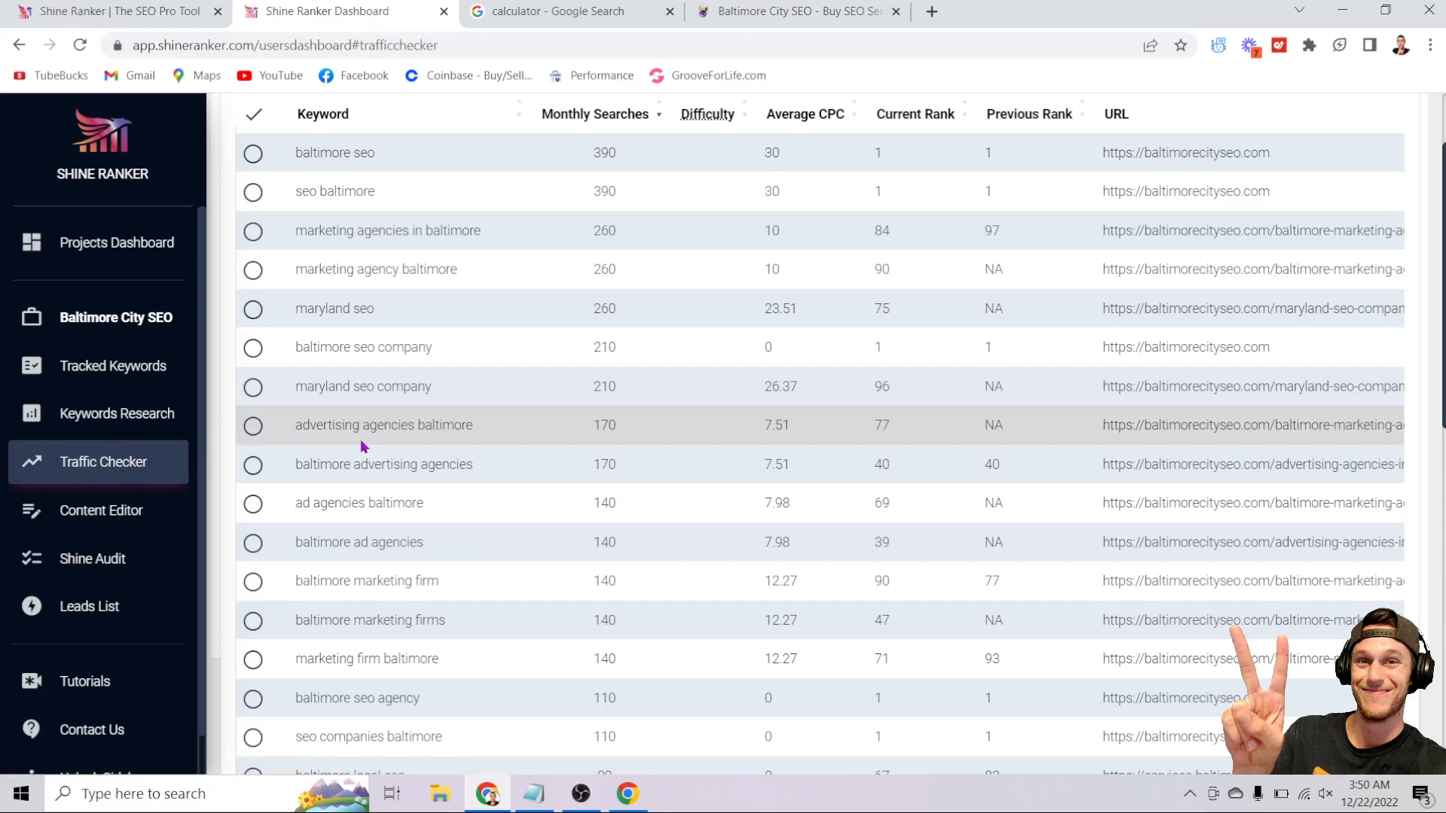
{"action": "scroll", "coordinate": [360, 440], "scroll_direction": "up", "scroll_amount": 2}
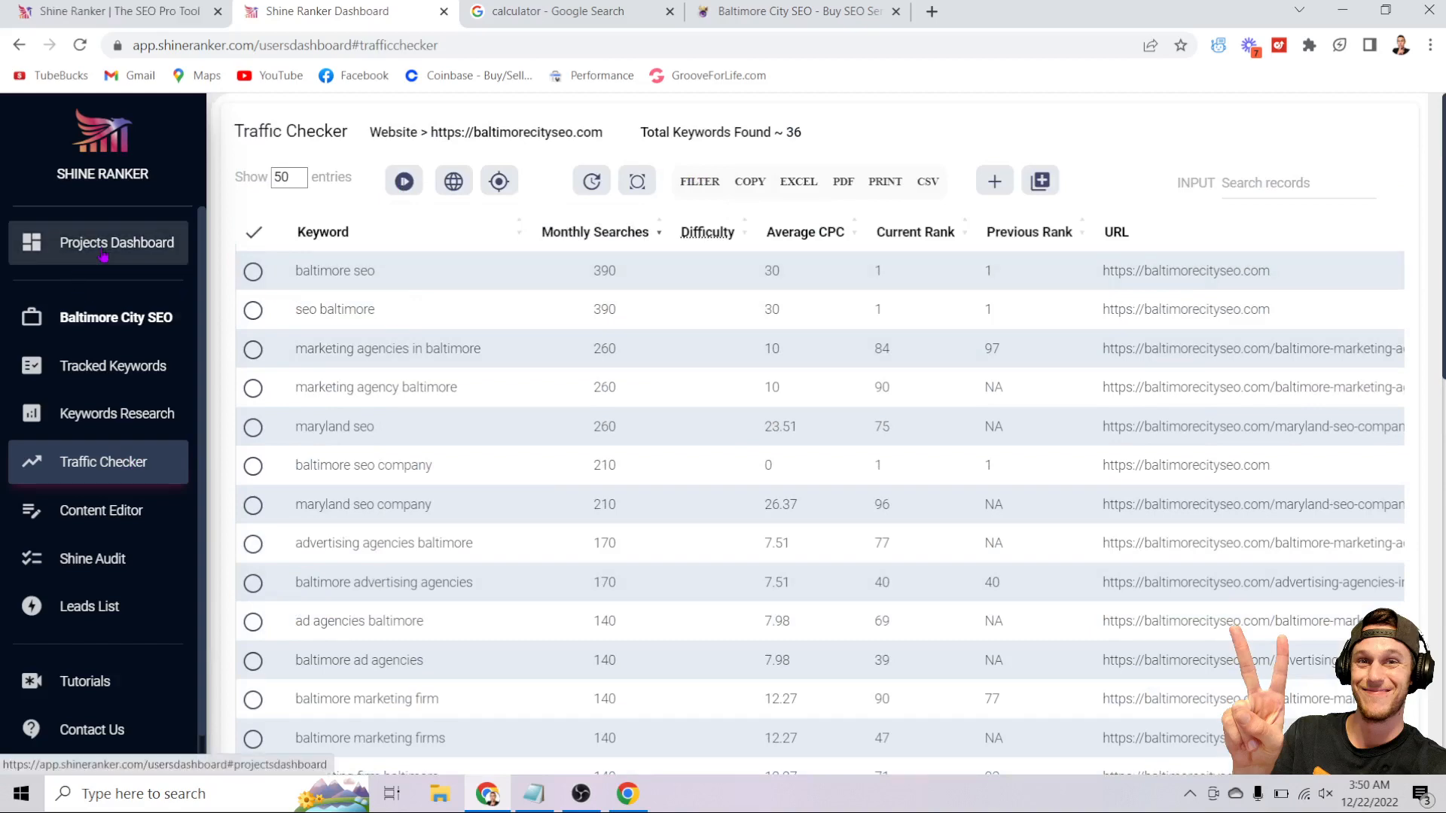
- View the new project form on the Projects Dashboard and dismiss it without creating a project
{"action": "left_click", "coordinate": [78, 270]}
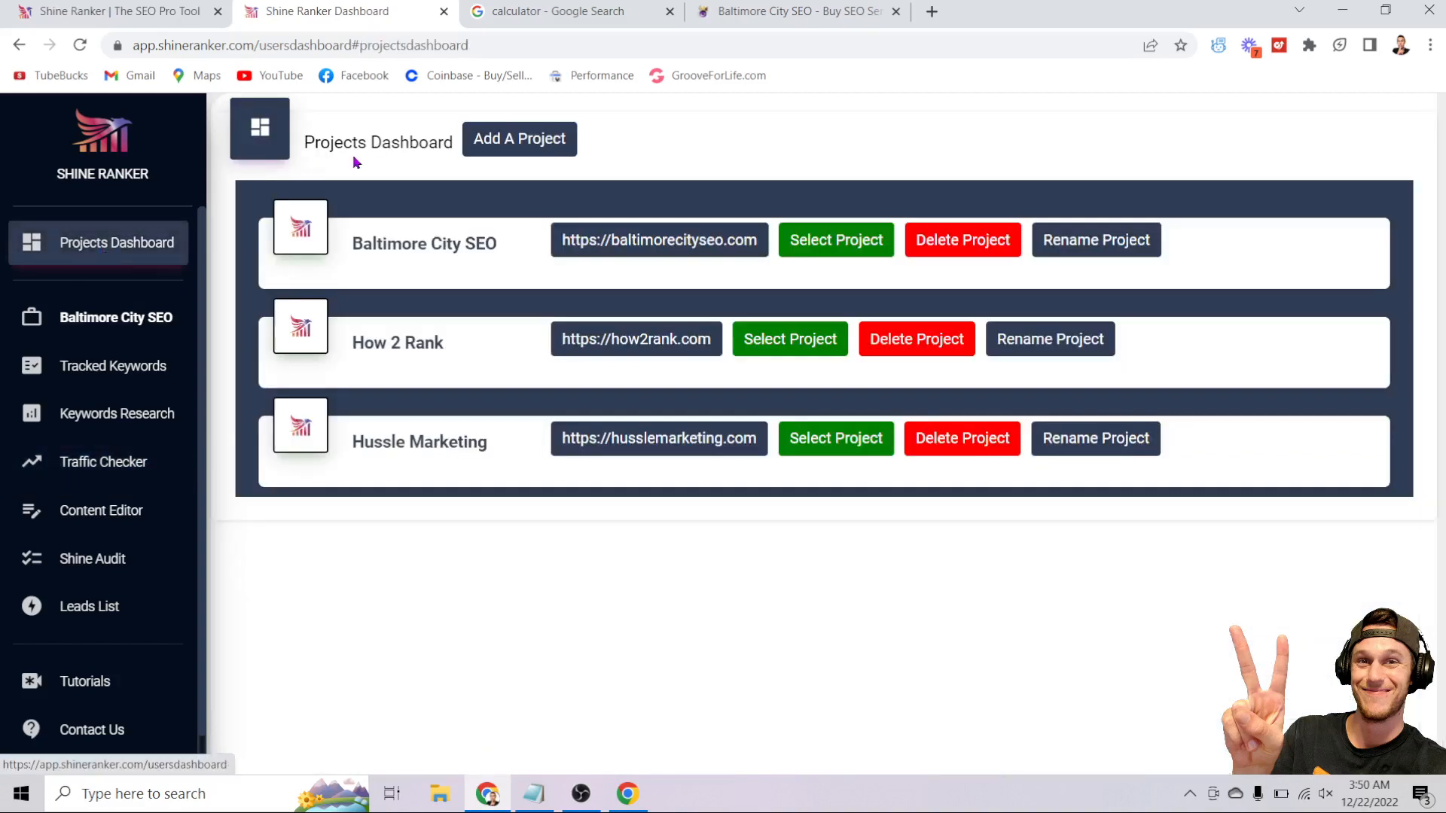
{"action": "left_click", "coordinate": [519, 139]}
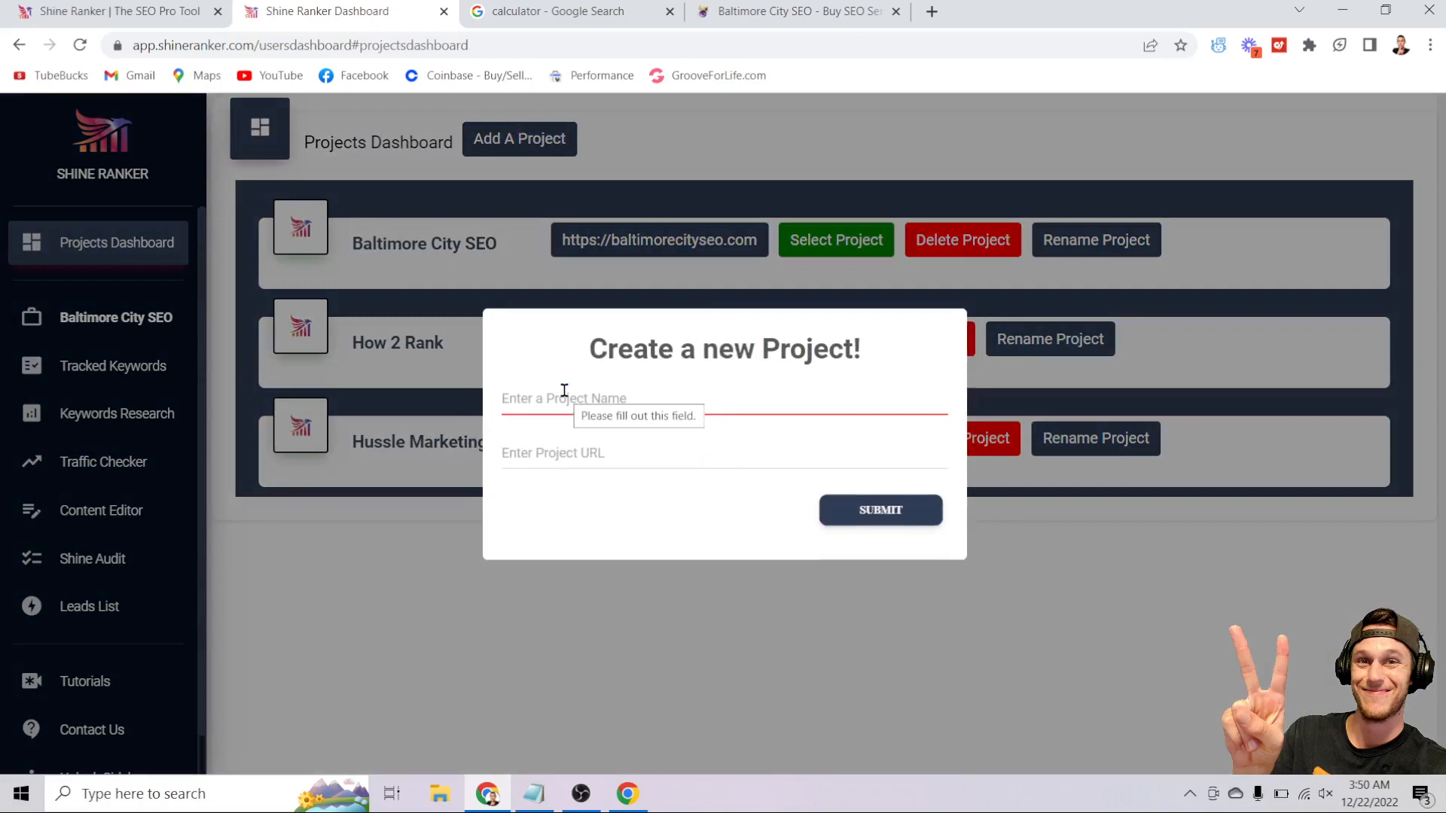
{"action": "left_click", "coordinate": [698, 113]}
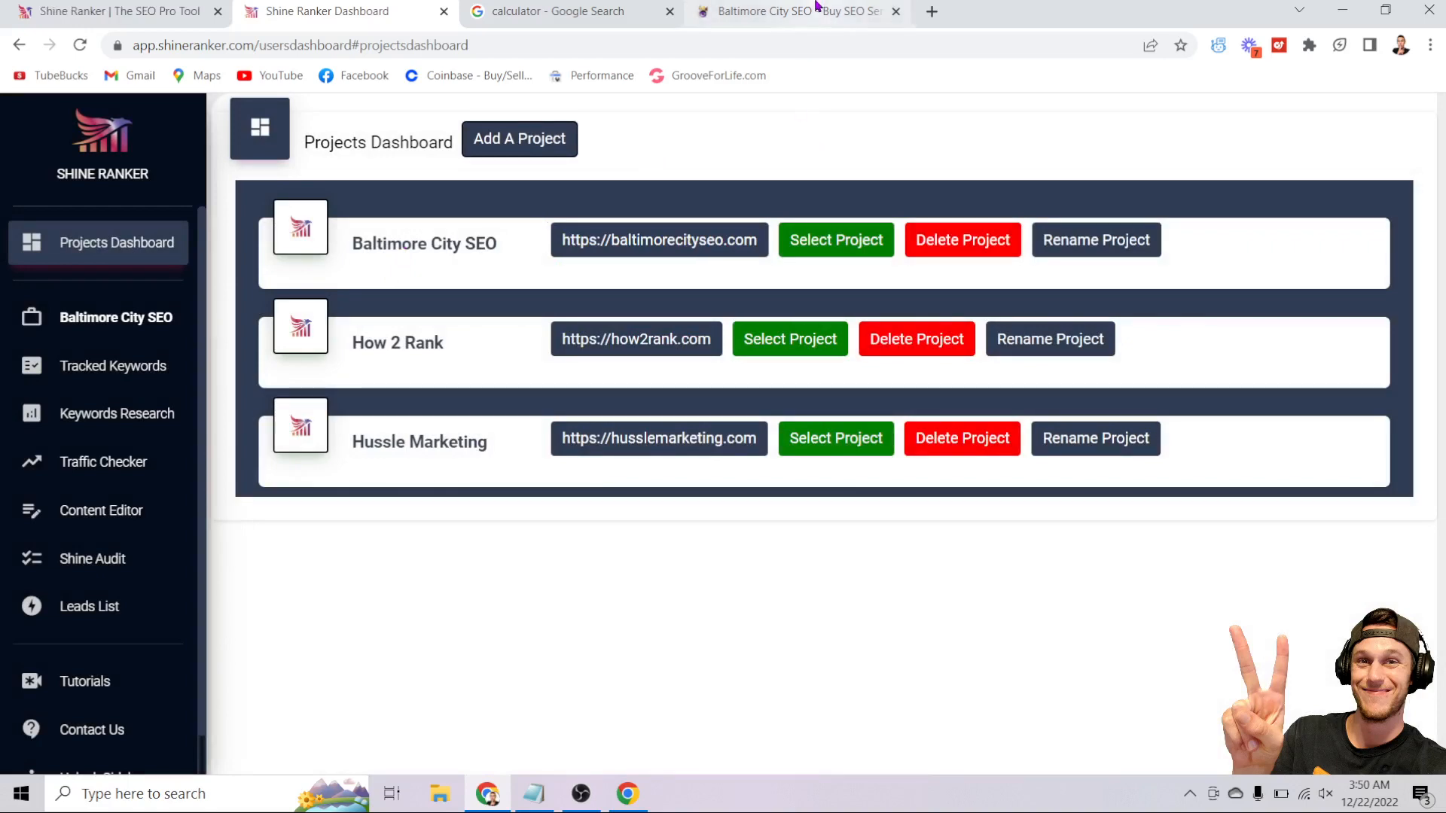
- Look through the Baltimore City SEO services page from its header to the course reviews, and return to the Shine Ranker dashboard
{"action": "mouse_move", "coordinate": [803, 12]}
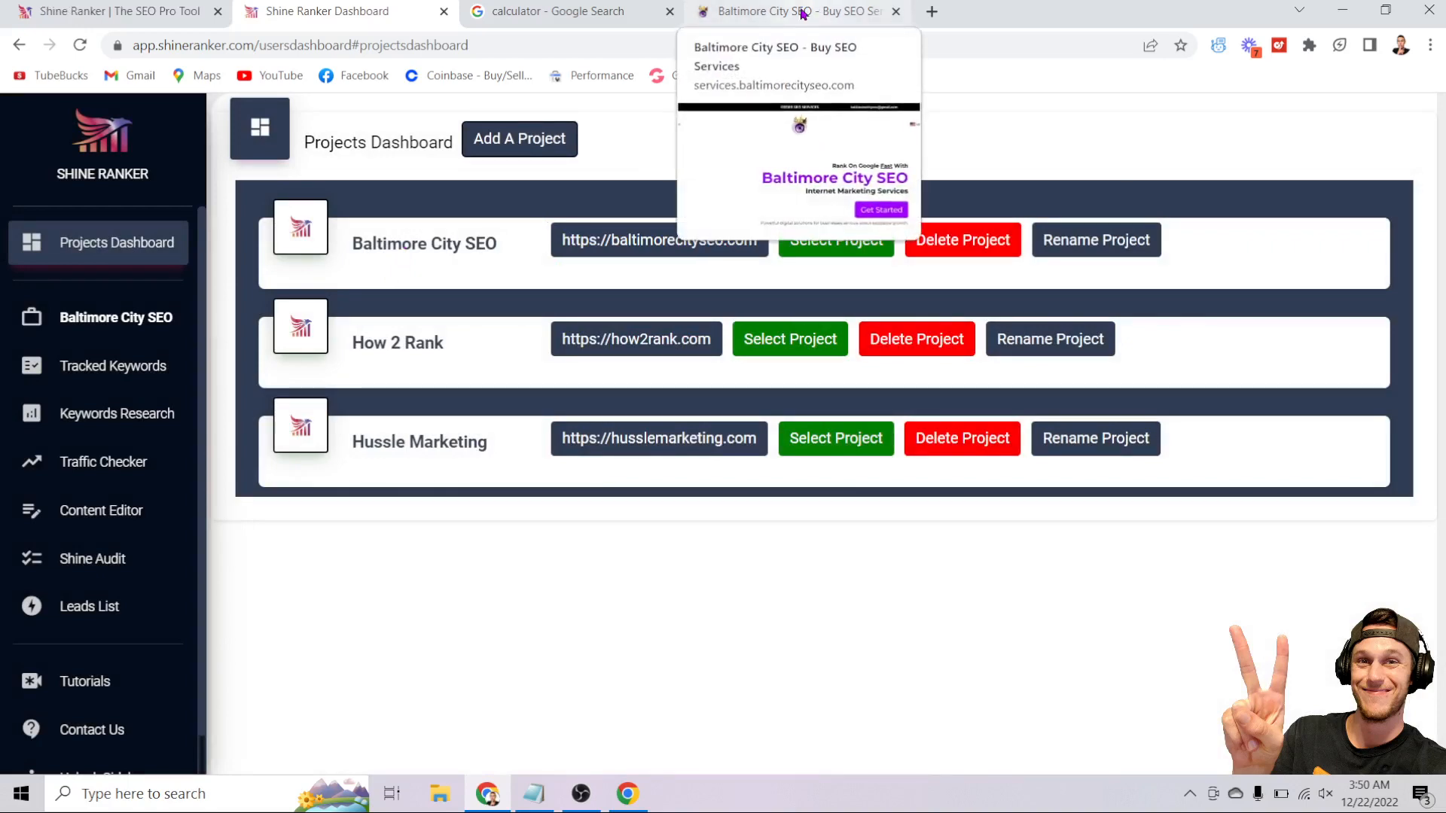
{"action": "left_click", "coordinate": [803, 13]}
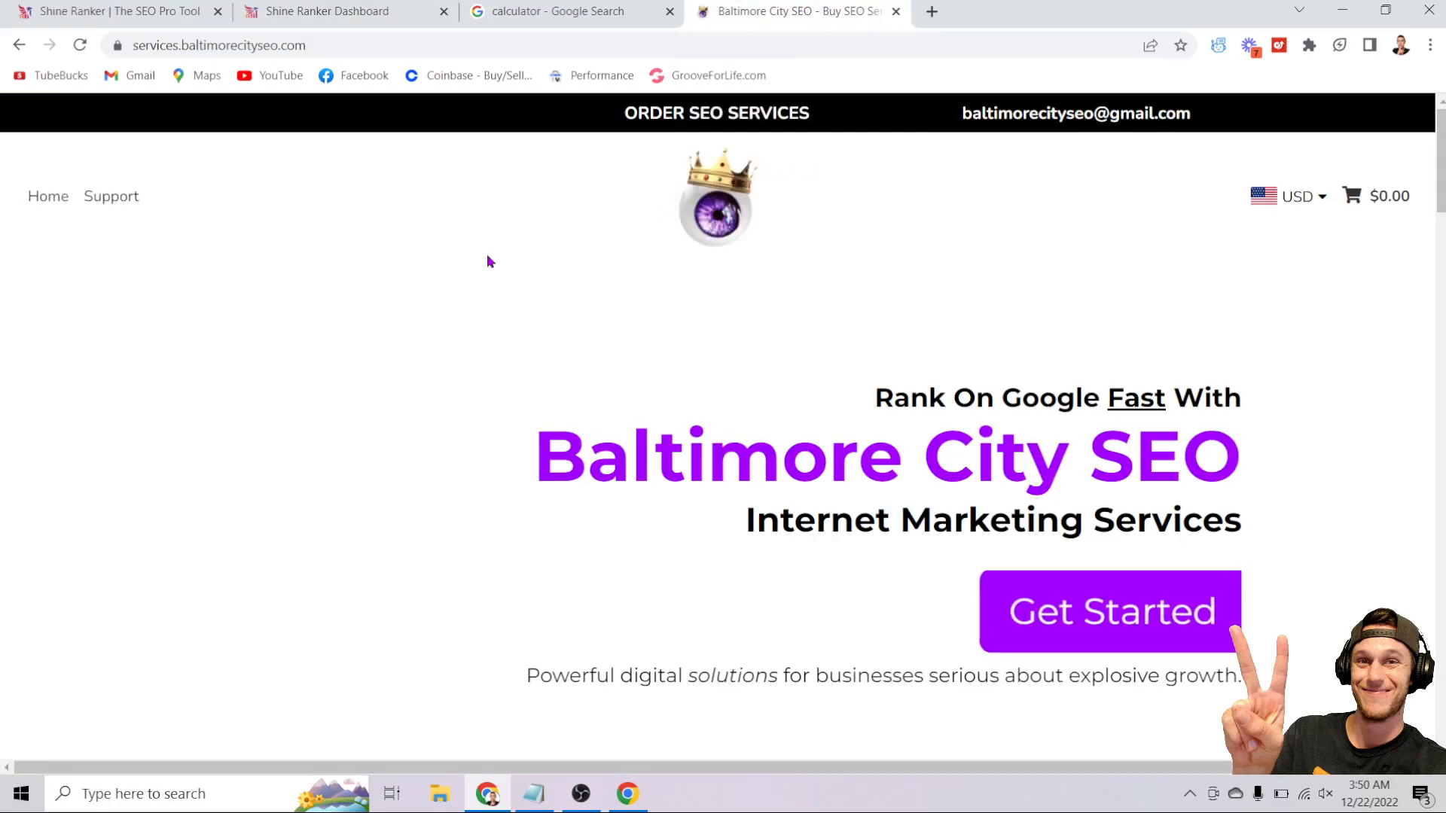
{"action": "scroll", "coordinate": [487, 255], "scroll_direction": "down", "scroll_amount": 8}
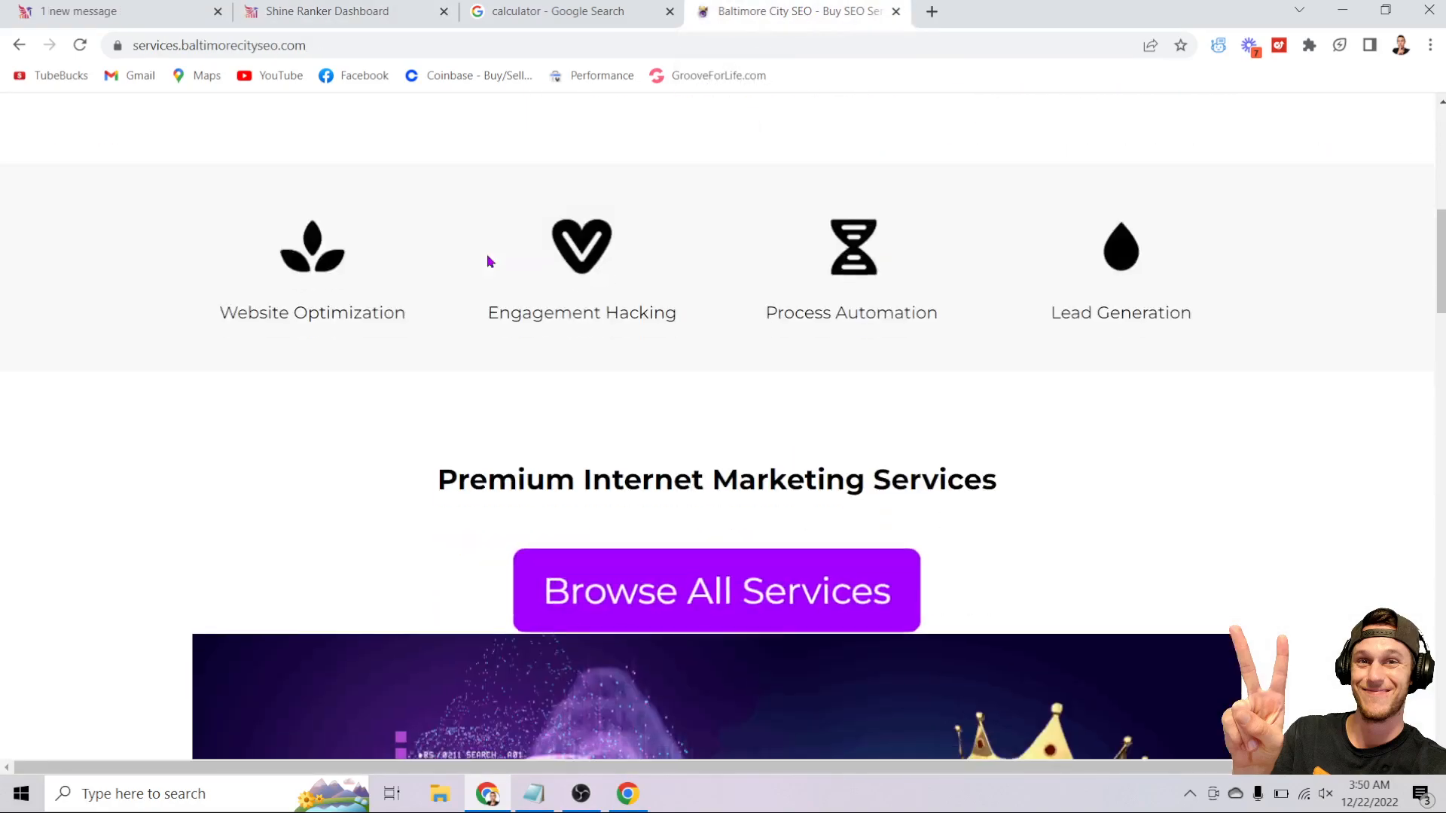
{"action": "scroll", "coordinate": [487, 255], "scroll_direction": "down", "scroll_amount": 6}
{"action": "scroll", "coordinate": [488, 259], "scroll_direction": "down", "scroll_amount": 15}
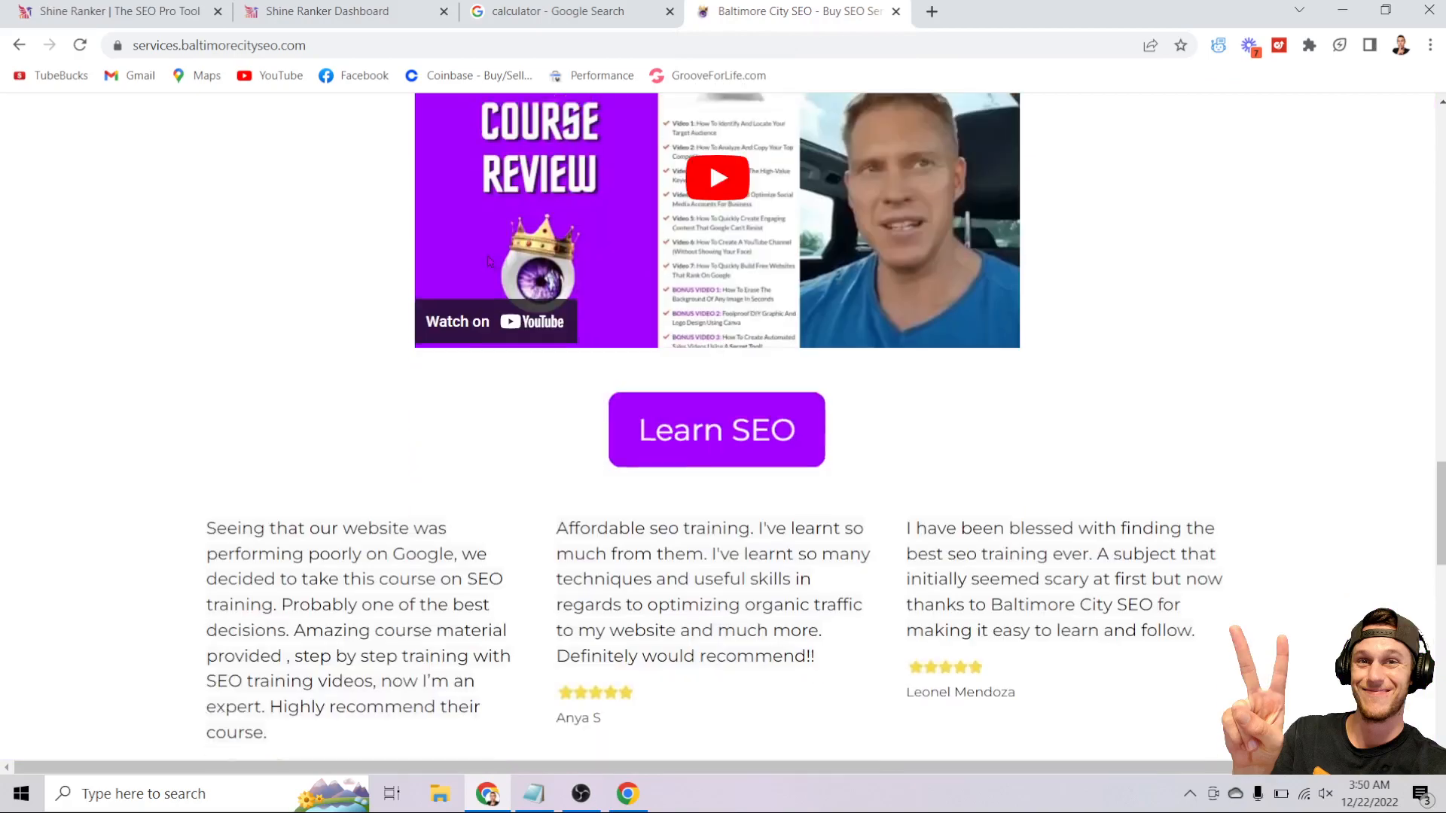
{"action": "scroll", "coordinate": [488, 260], "scroll_direction": "up", "scroll_amount": 20}
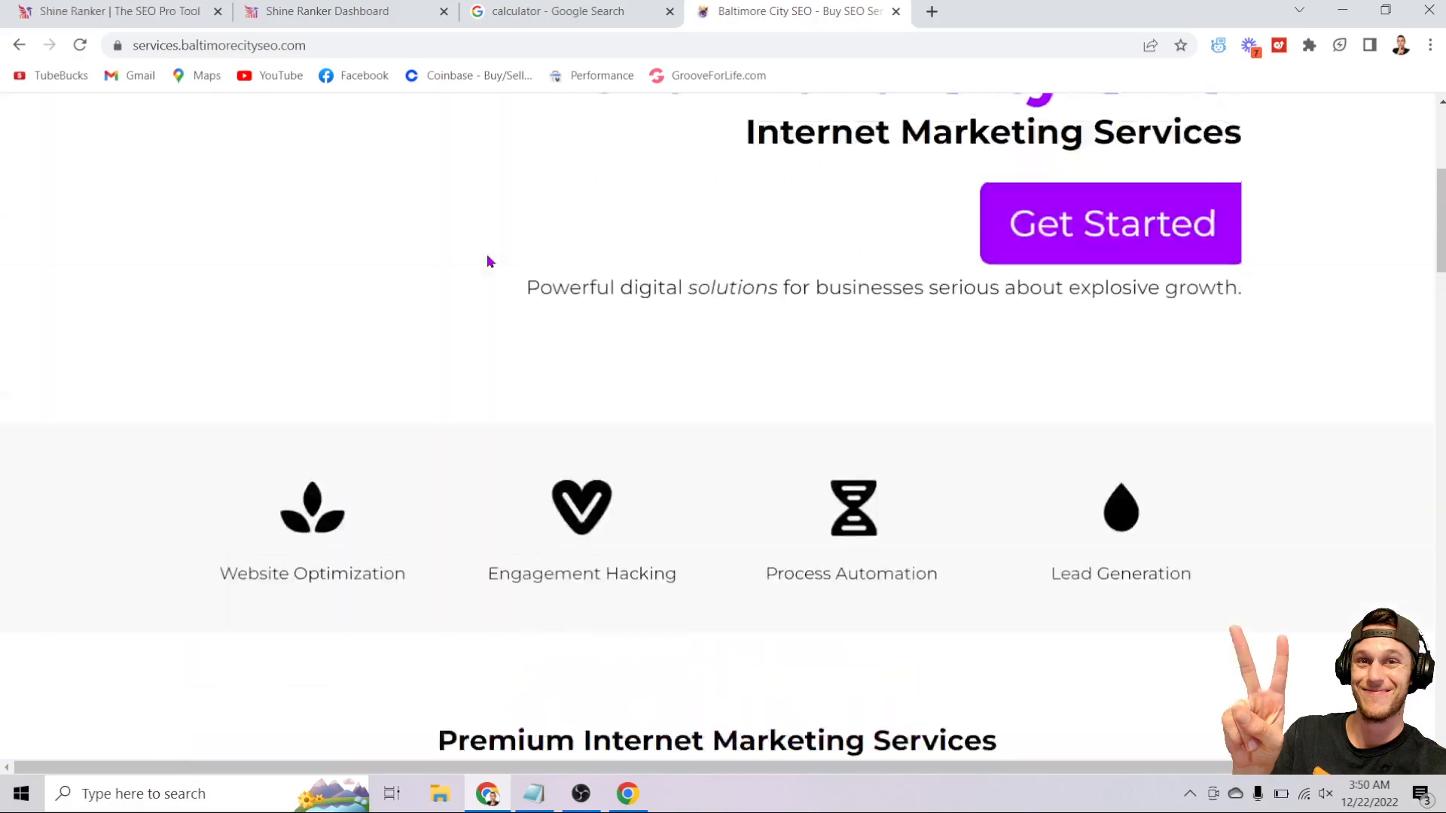
{"action": "left_click", "coordinate": [379, 13]}
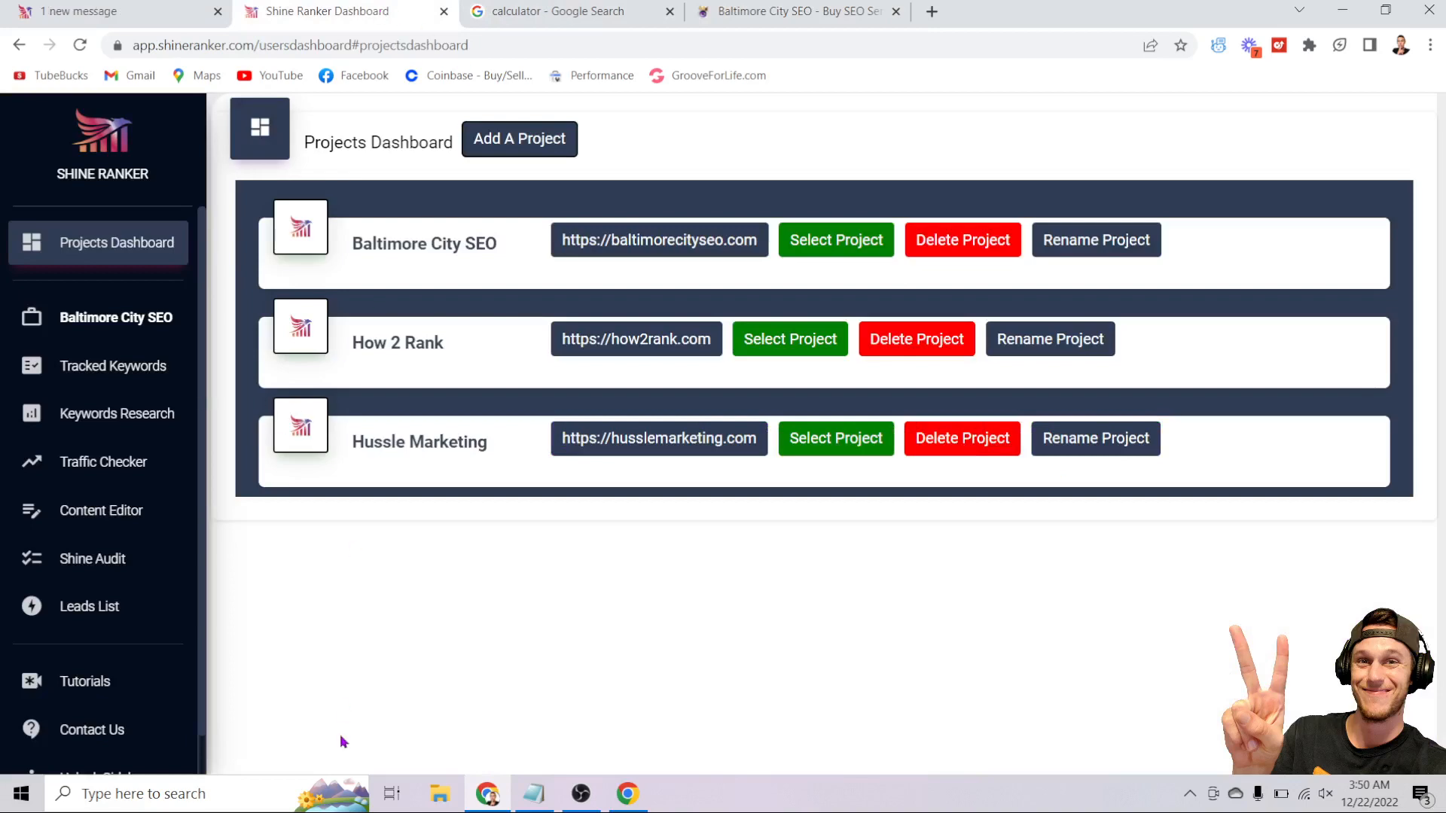
- Review the numbered steps in Notepad and view the tracked keywords of the Baltimore City SEO project
{"action": "left_click", "coordinate": [534, 794]}
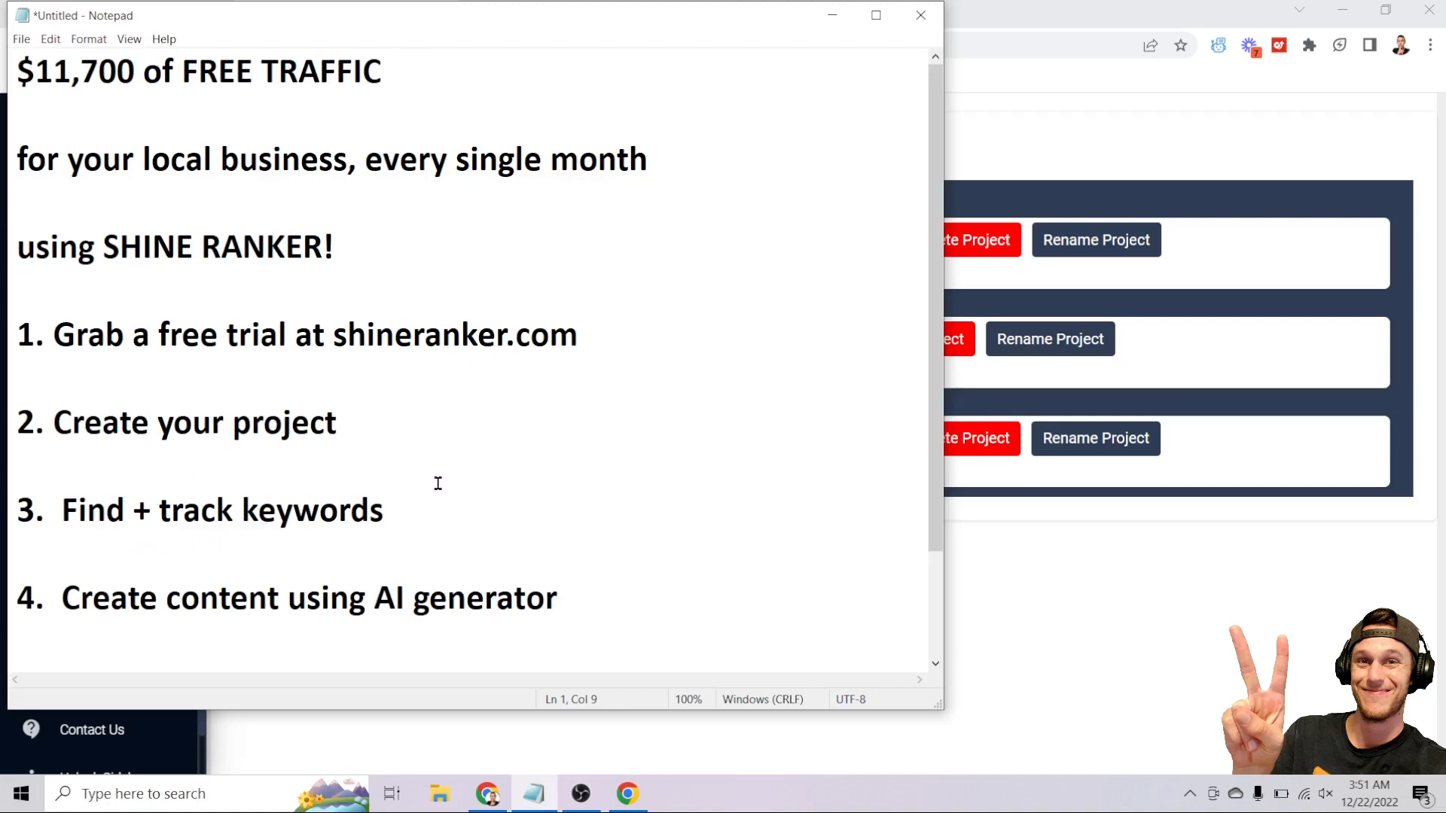
{"action": "left_click", "coordinate": [832, 15]}
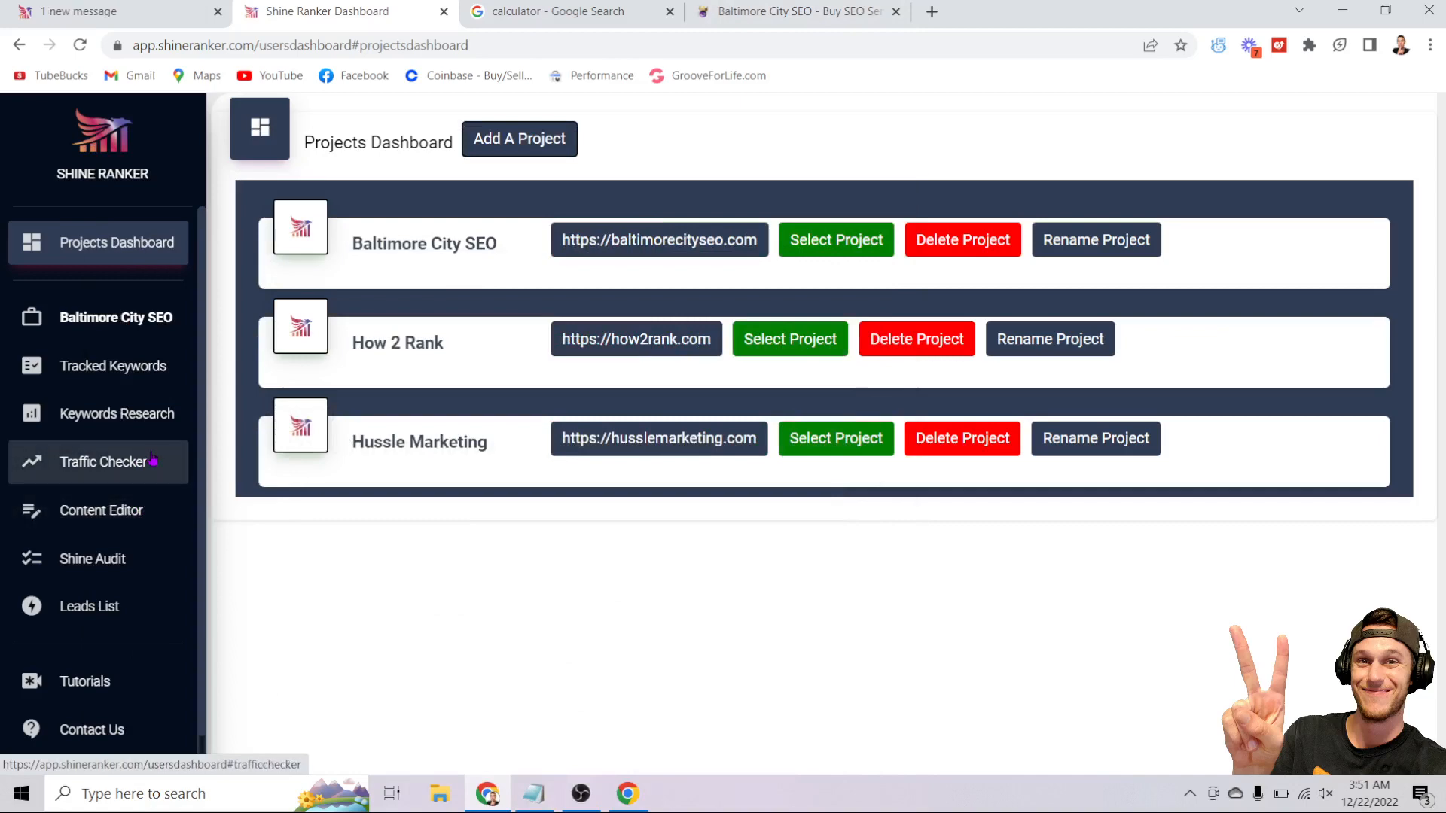
{"action": "left_click", "coordinate": [160, 387]}
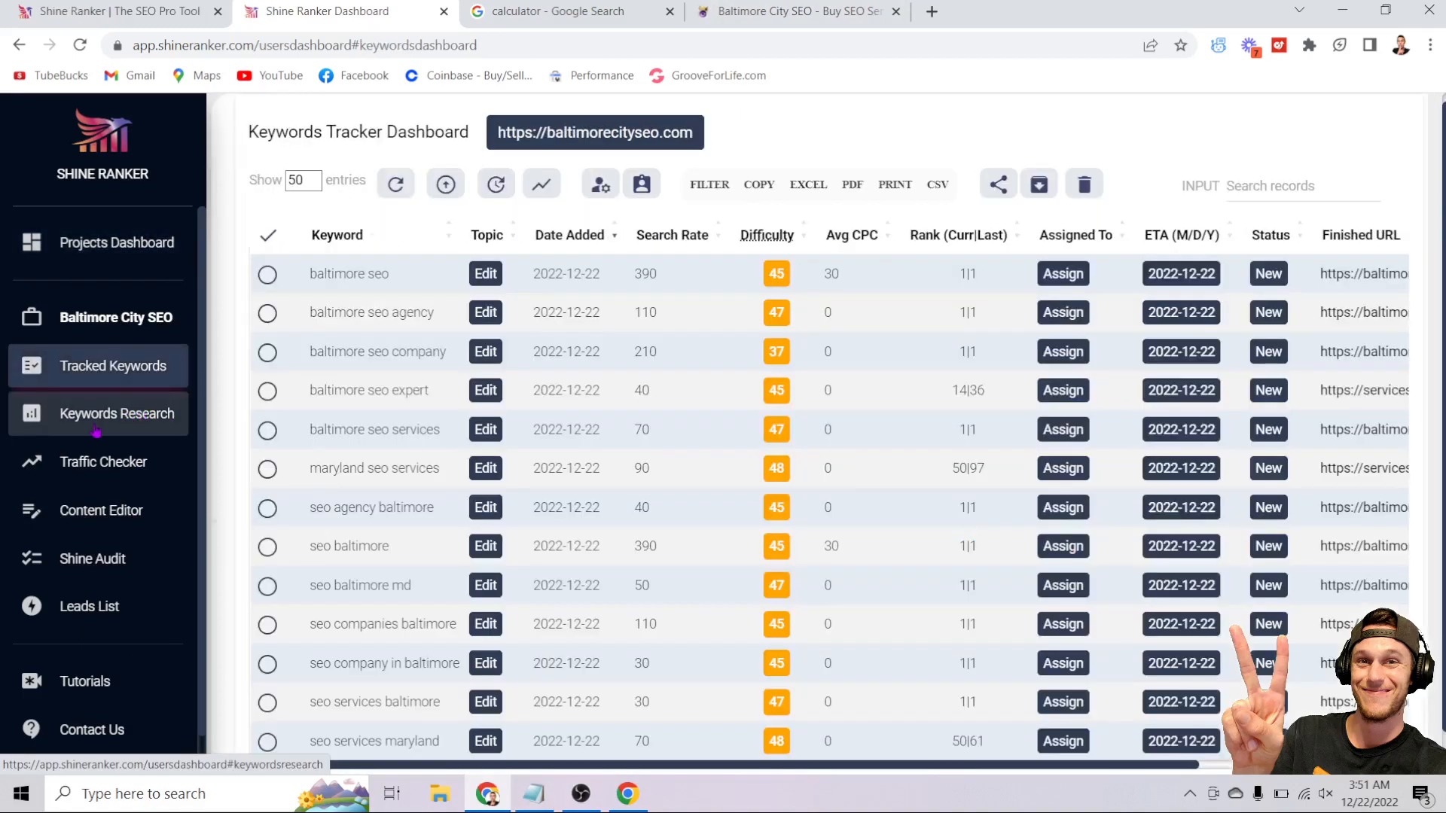
- Add the Traffic Checker keyword "seo baltimore" to the project's tracked keywords dashboard
{"action": "left_click", "coordinate": [102, 462]}
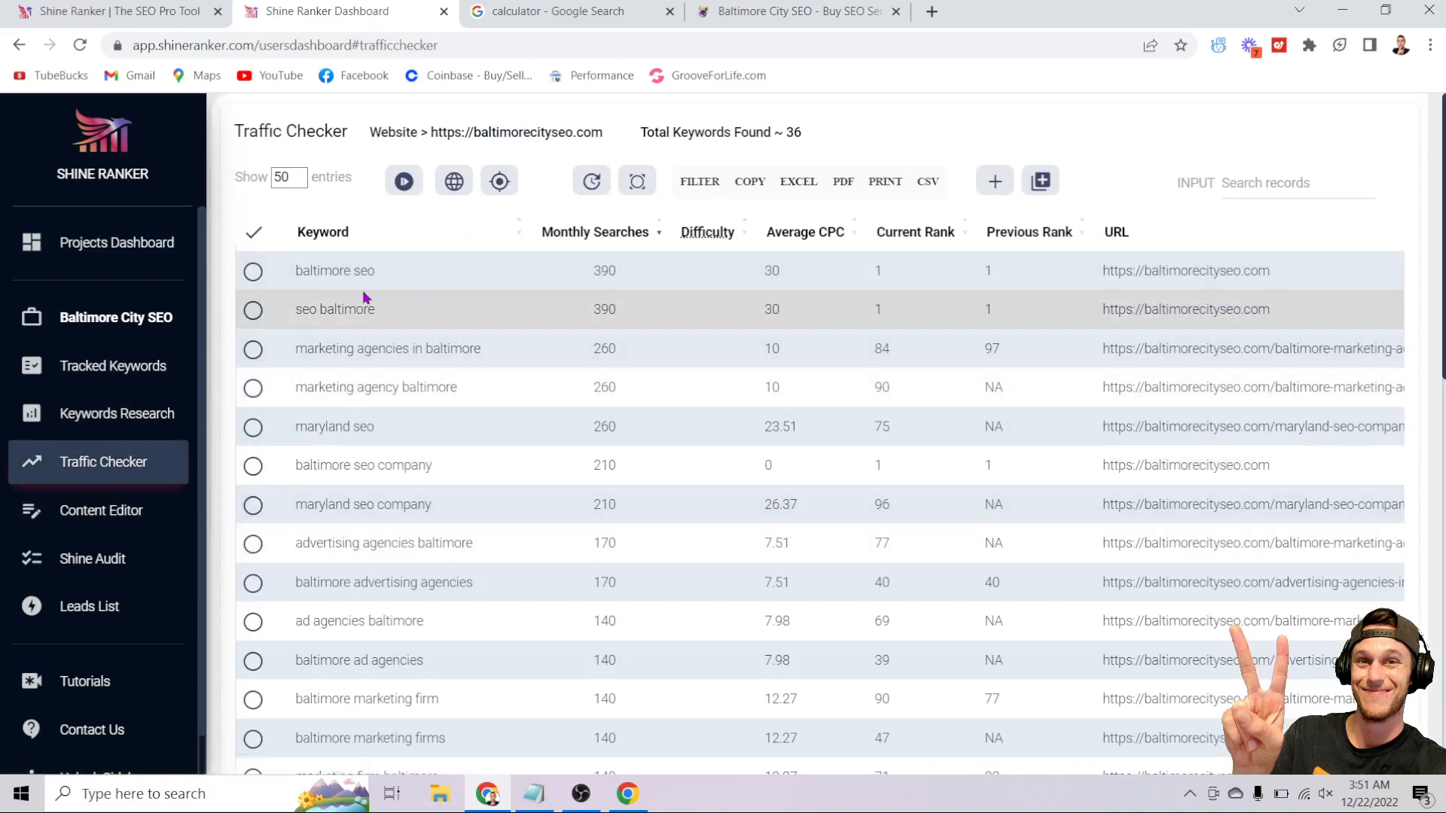
{"action": "scroll", "coordinate": [691, 288], "scroll_direction": "right", "scroll_amount": 8}
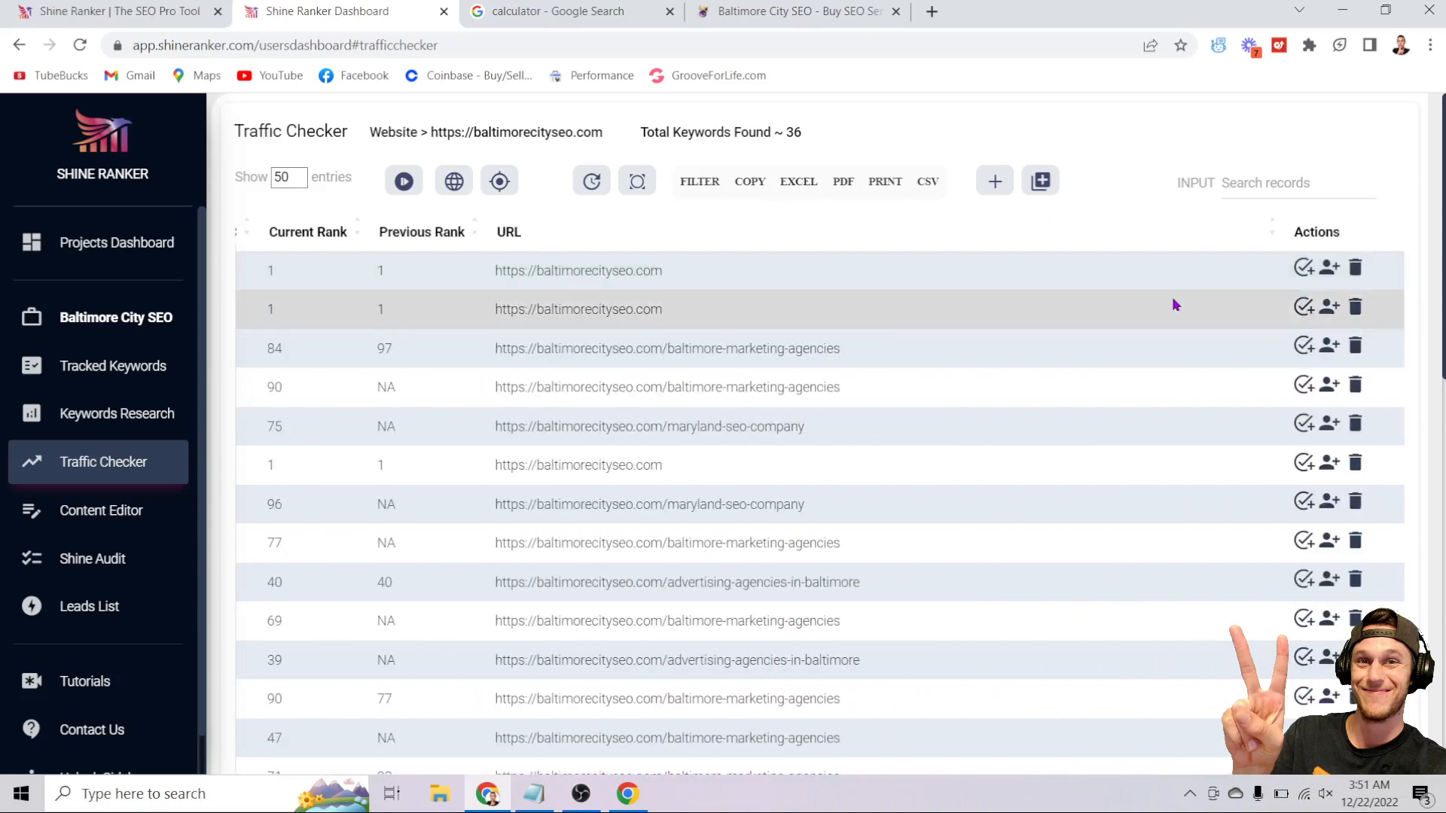
{"action": "left_click", "coordinate": [1303, 307]}
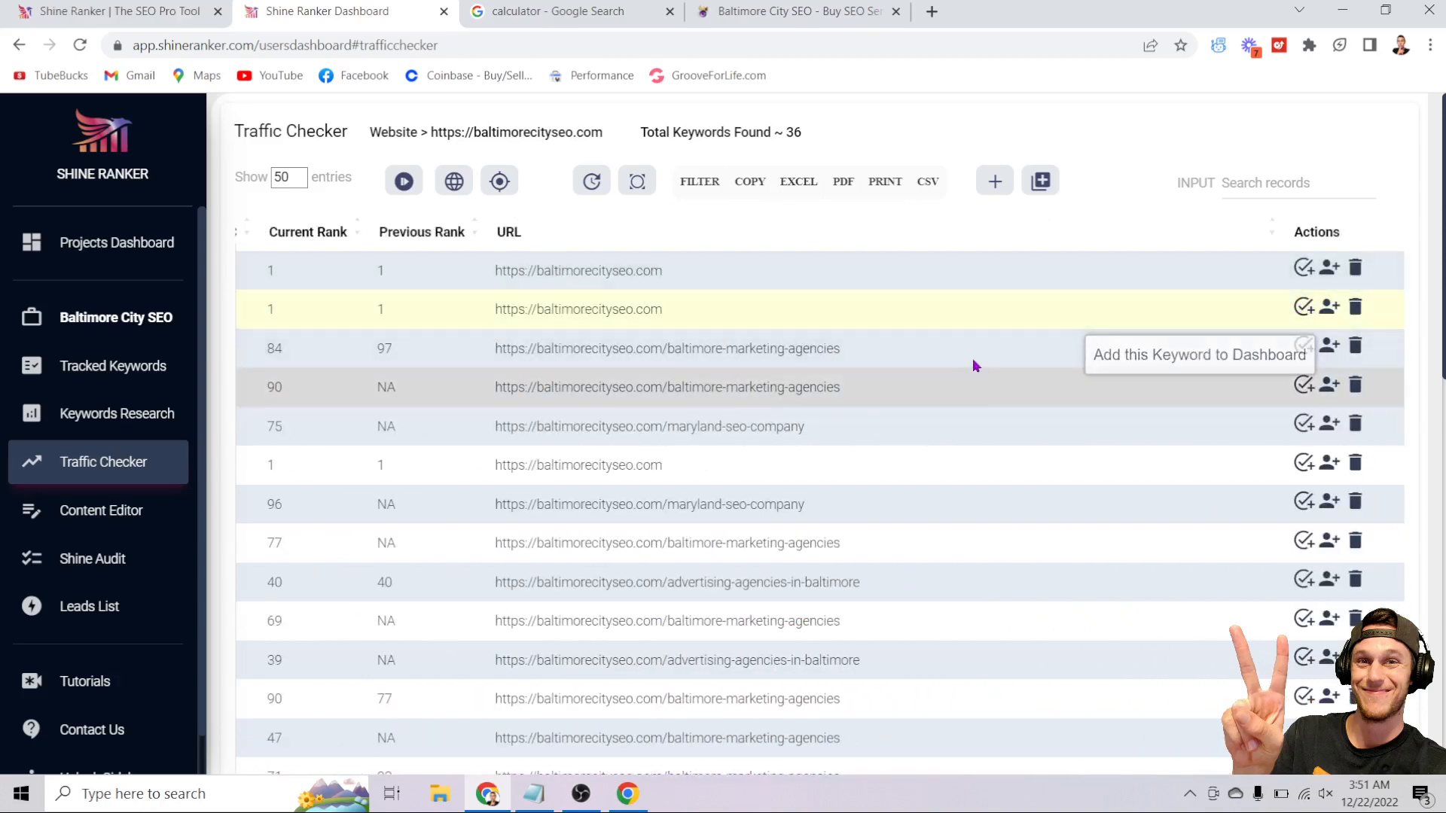
{"action": "scroll", "coordinate": [834, 295], "scroll_direction": "left", "scroll_amount": 8}
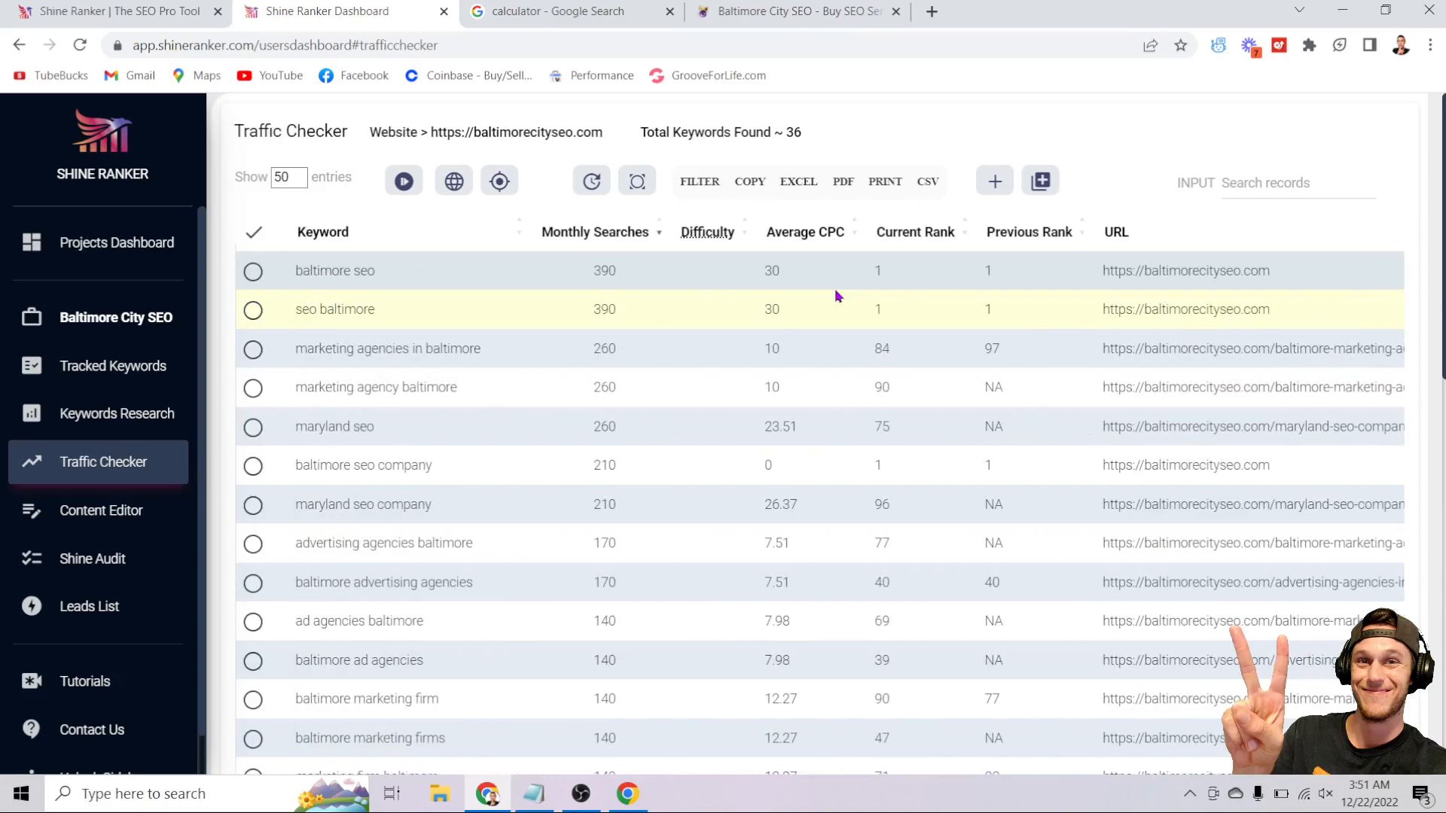
- Copy the keyword "maryland seo services" from the project's tracked keywords
{"action": "left_click", "coordinate": [113, 366]}
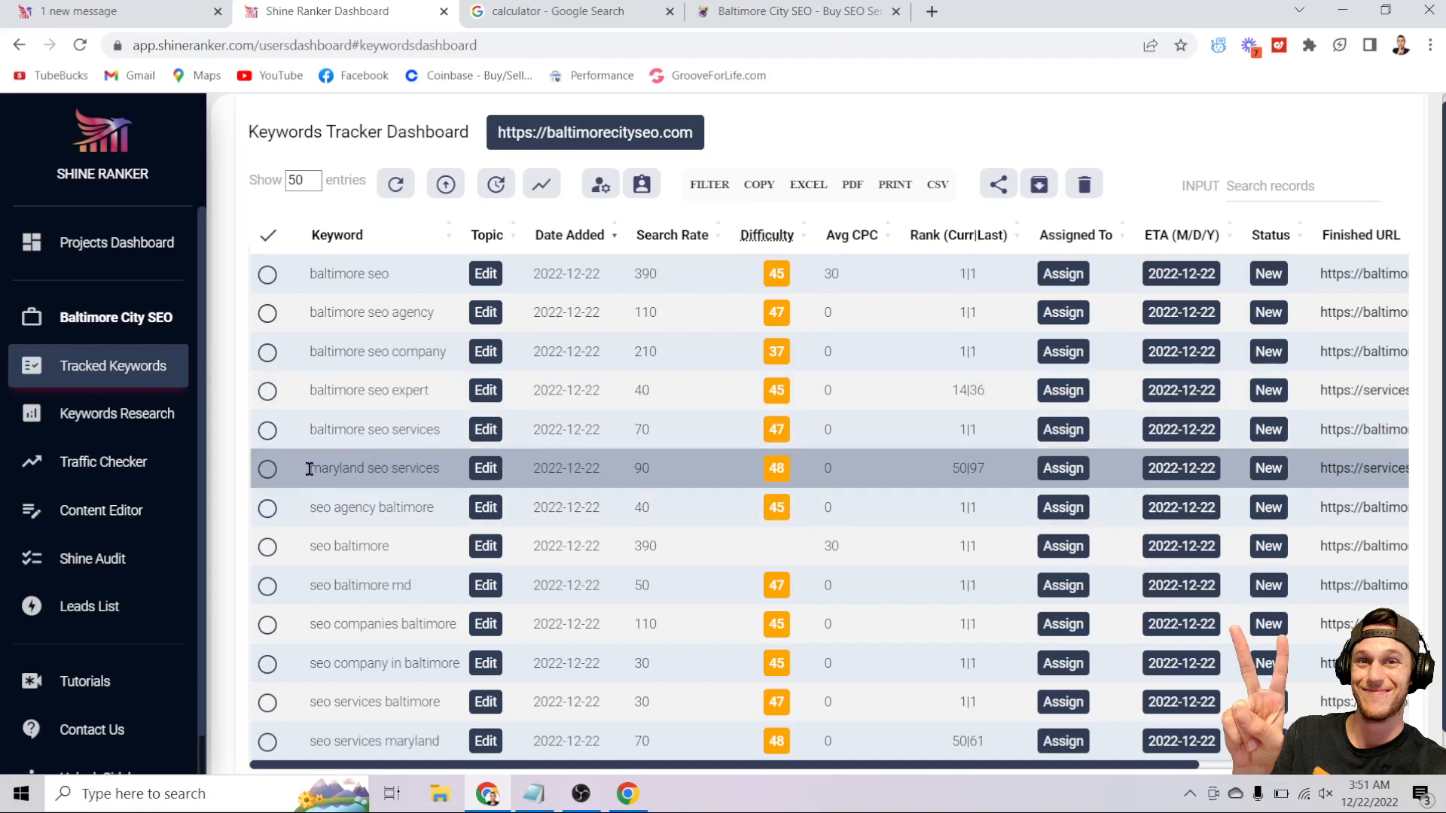
{"action": "left_click_drag", "start_coordinate": [309, 469], "coordinate": [442, 476]}
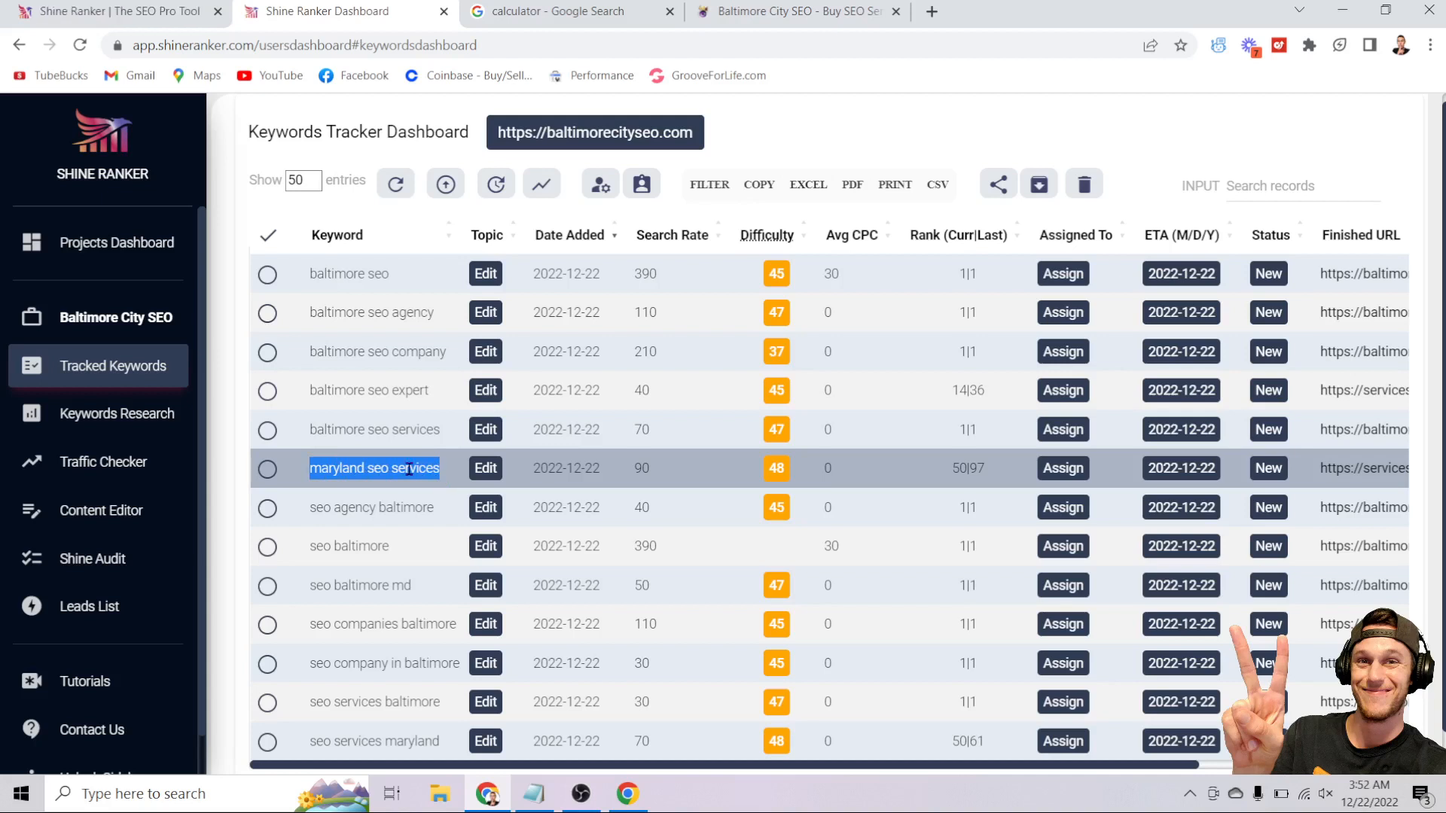
{"action": "right_click", "coordinate": [408, 469]}
{"action": "left_click", "coordinate": [427, 485]}
- Check the step list in Notepad, and enter "maryland seo services" as the first variant for a new keyword research
{"action": "left_click", "coordinate": [533, 794]}
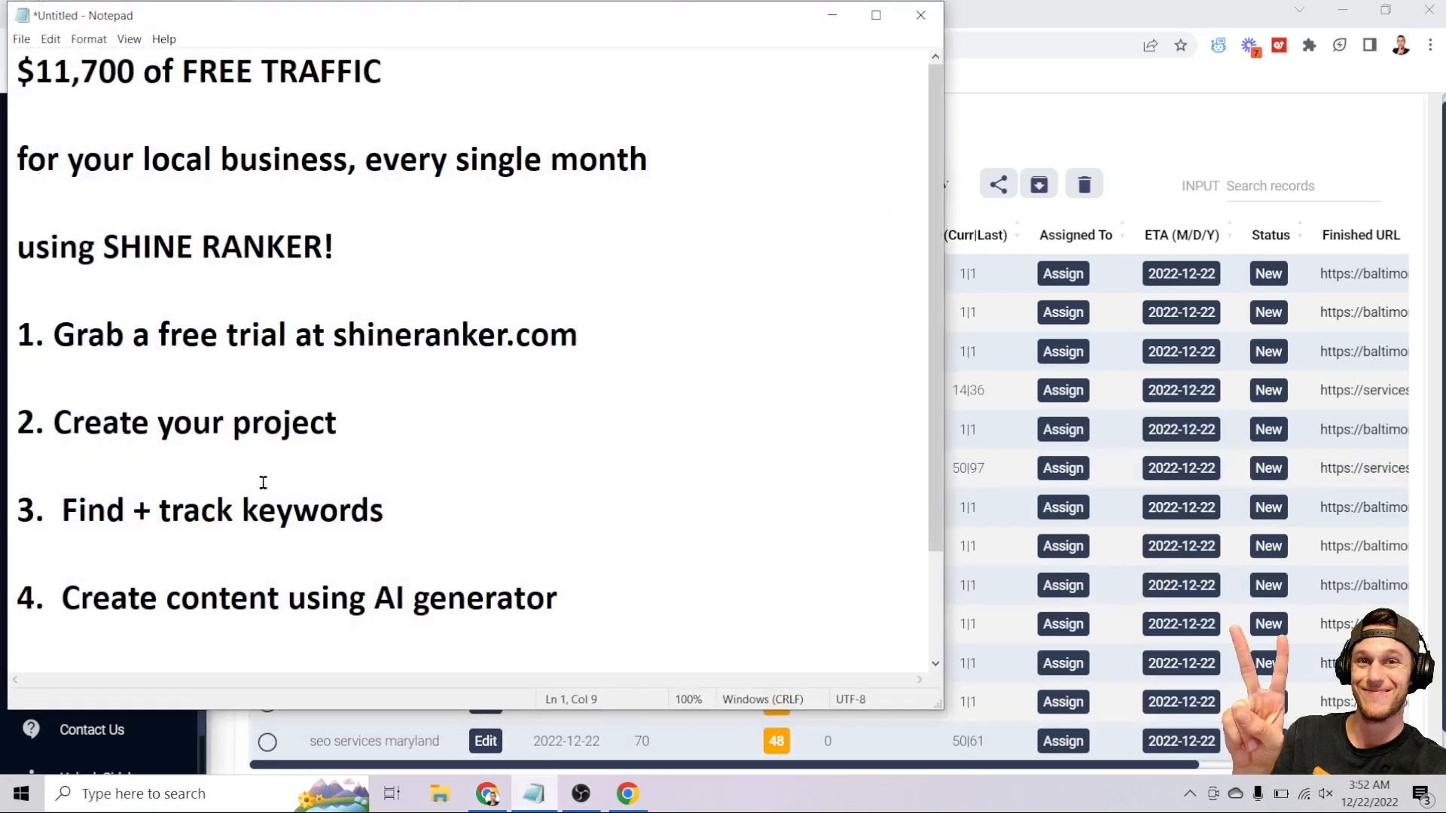
{"action": "left_click", "coordinate": [834, 17]}
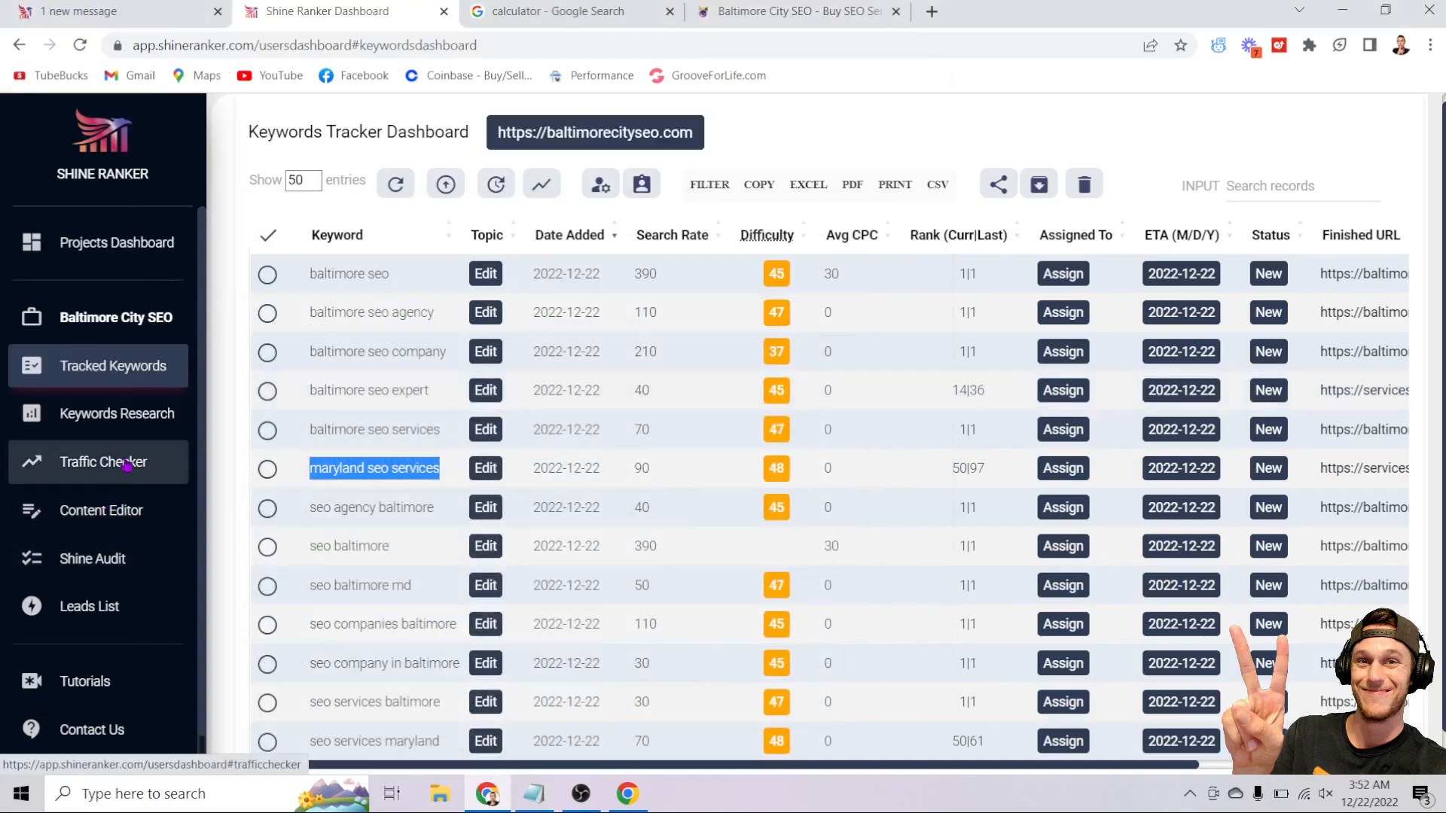
{"action": "left_click", "coordinate": [121, 415]}
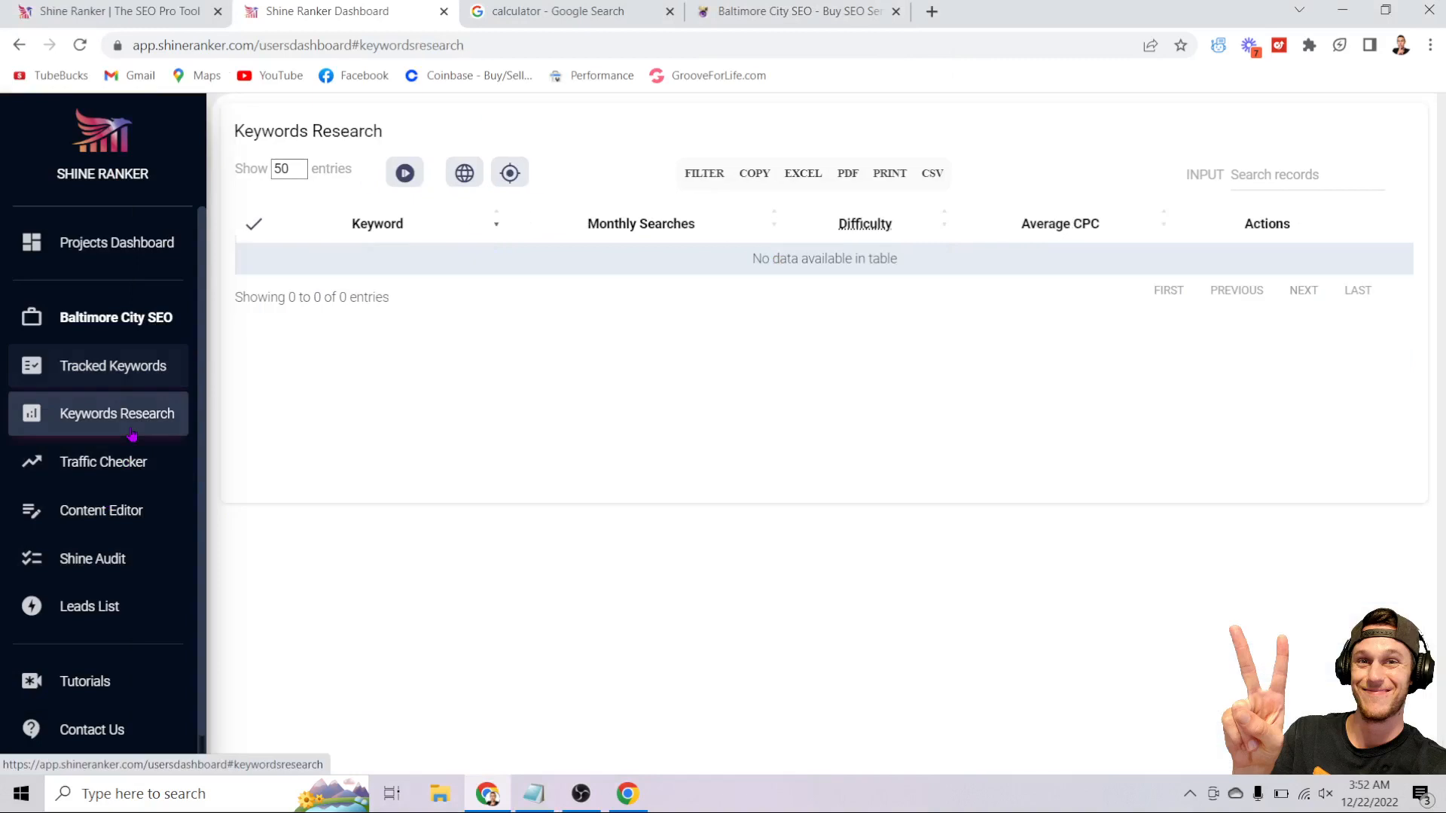
{"action": "left_click", "coordinate": [405, 173]}
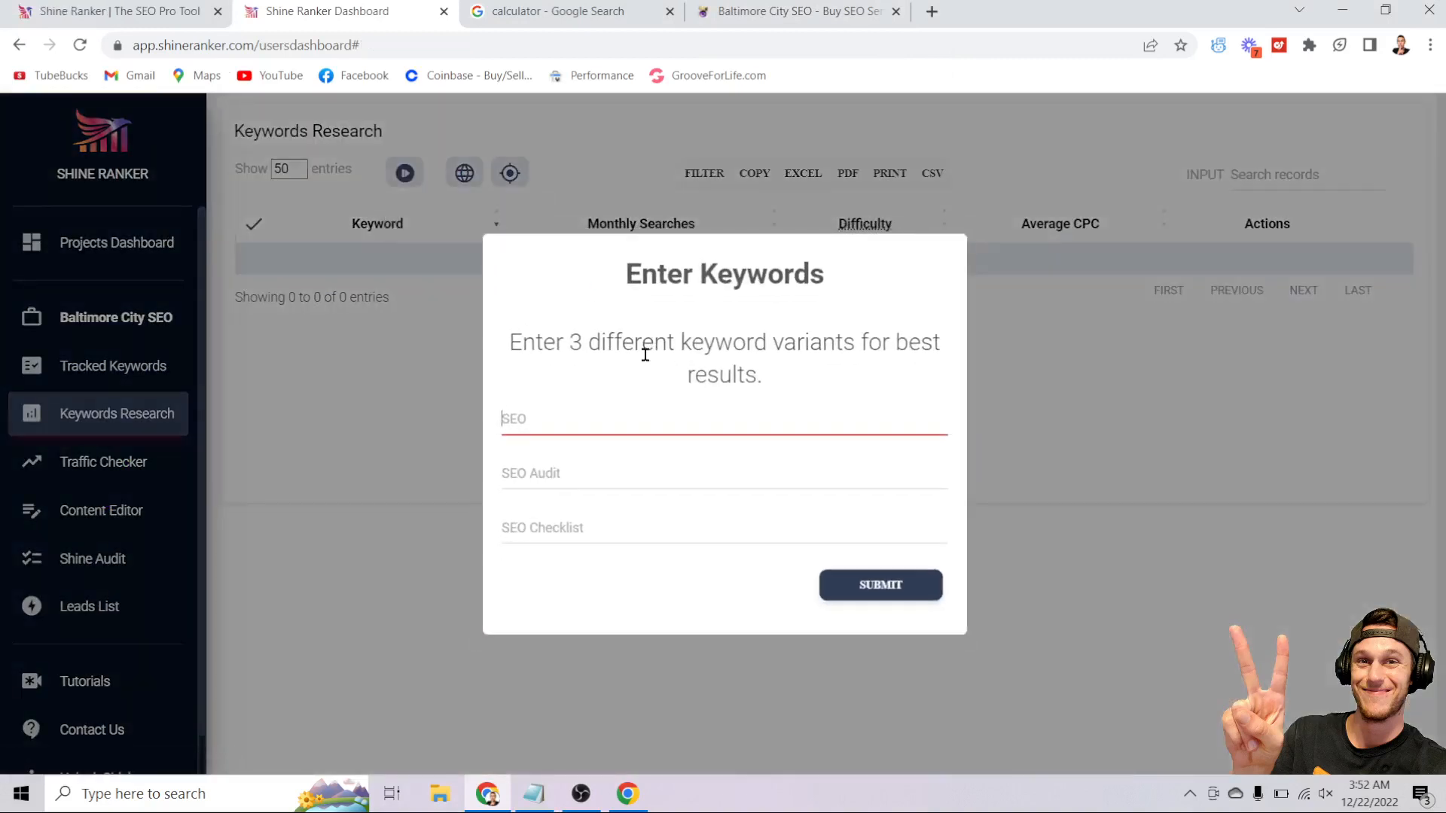
{"action": "right_click", "coordinate": [549, 426]}
{"action": "left_click", "coordinate": [607, 577]}
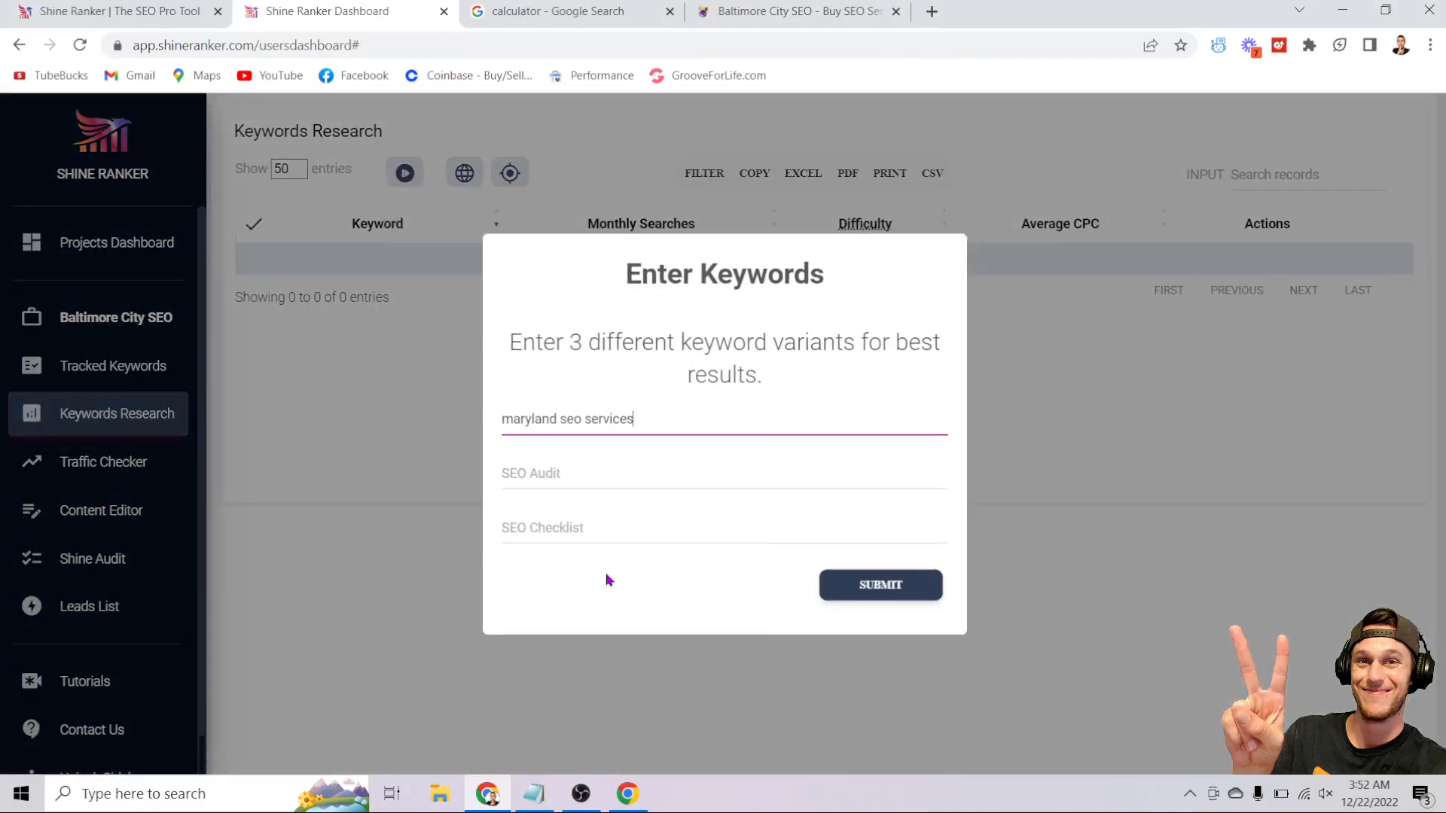
- Add "seo maryland" and "seo agency maryland" as the second and third keyword variants and run the research
{"action": "left_click", "coordinate": [568, 465]}
{"action": "type", "text": "mary"}
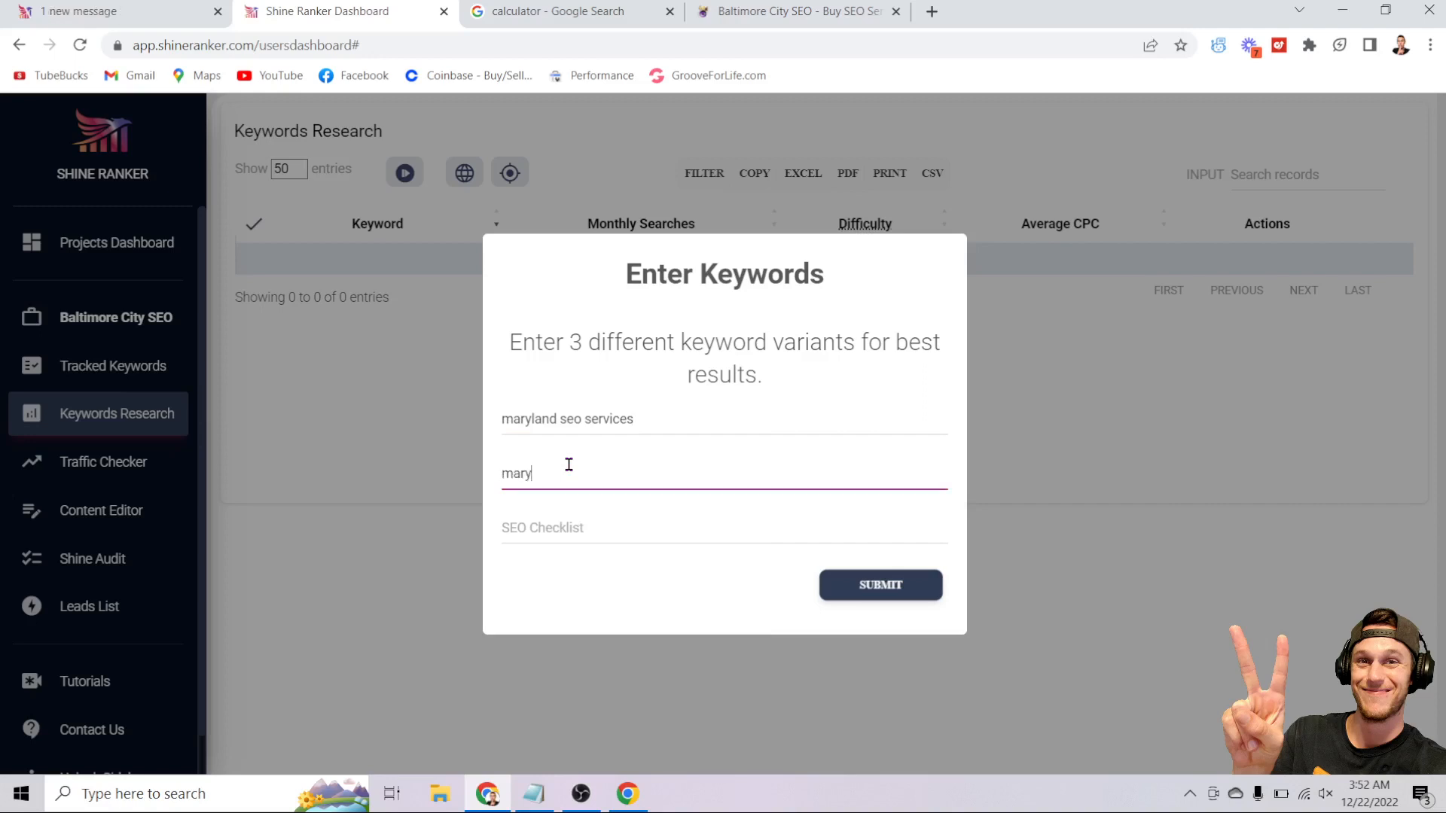
{"action": "type", "text": "land"}
{"action": "key", "text": "BackSpace"}
{"action": "key", "text": "BackSpace"}
{"action": "key", "text": "BackSpace"}
{"action": "key", "text": "BackSpace"}
{"action": "key", "text": "BackSpace"}
{"action": "type", "text": "seo maryland"}
{"action": "key", "text": "Tab"}
{"action": "type", "text": "seo "}
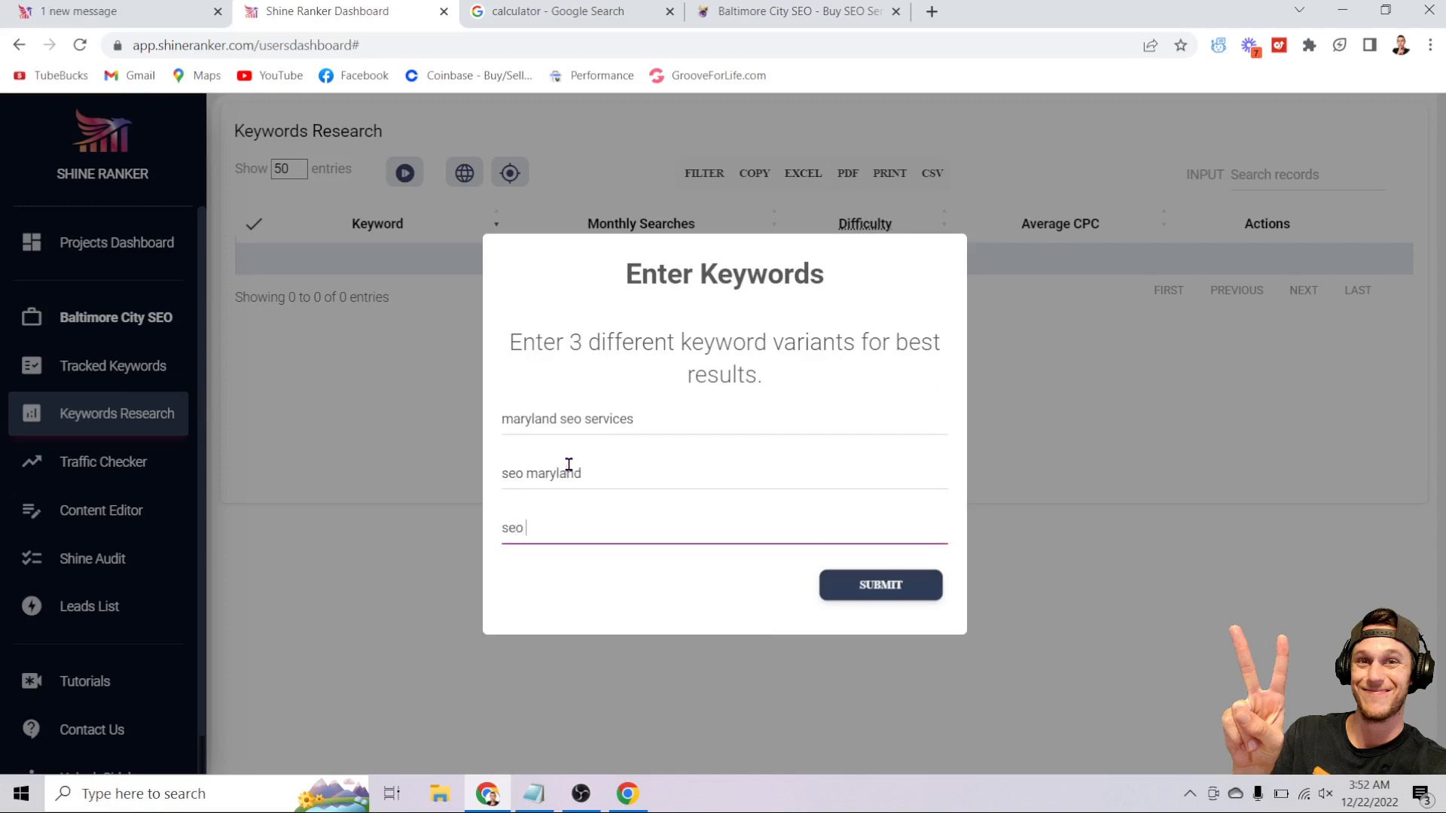
{"action": "type", "text": "agency maryland"}
{"action": "left_click", "coordinate": [896, 583]}
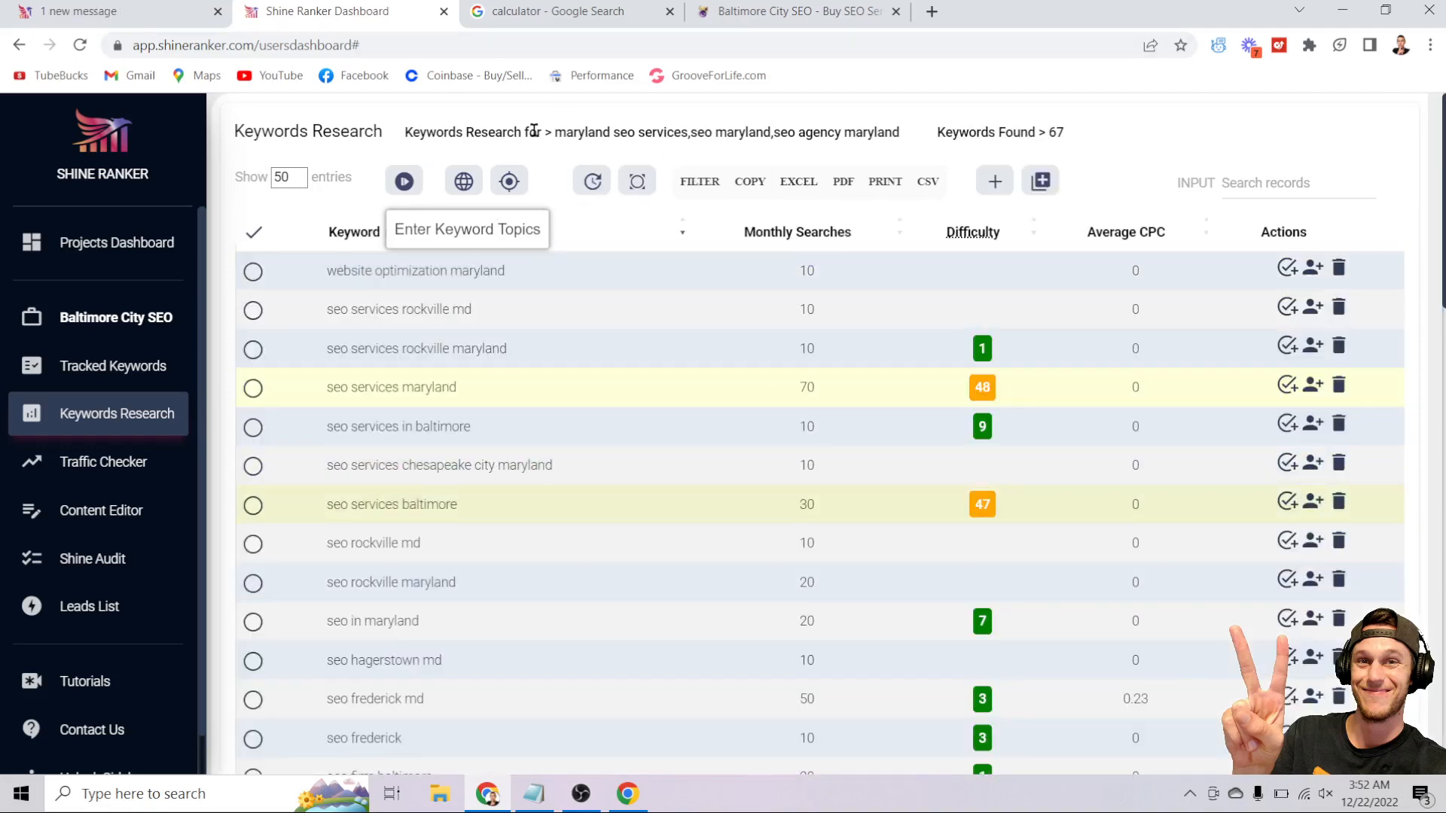
- Sort the researched keywords by monthly searches, highest first, and update the difficulty of all selected keywords
{"action": "mouse_move", "coordinate": [936, 238]}
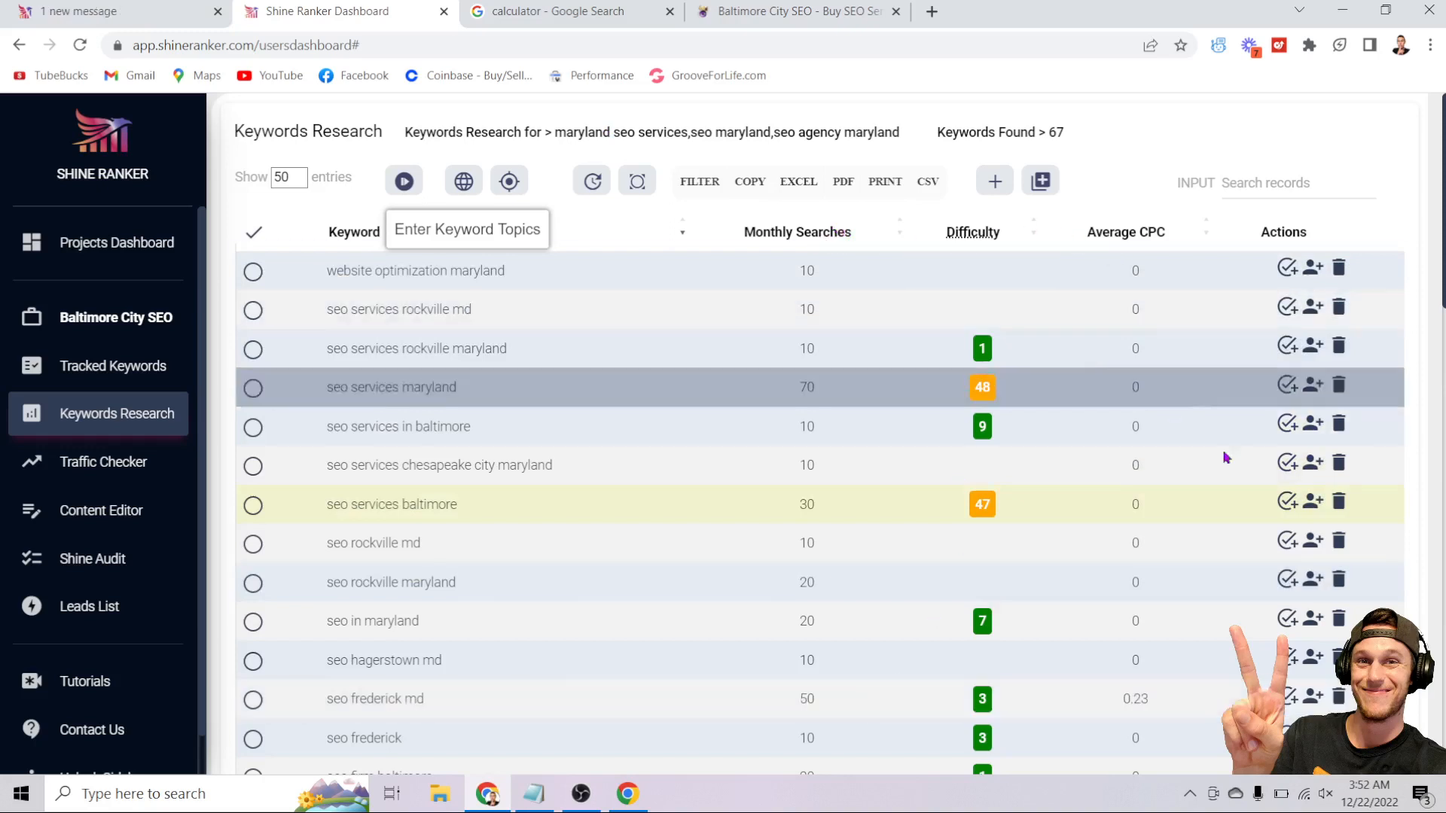
{"action": "left_click", "coordinate": [790, 238]}
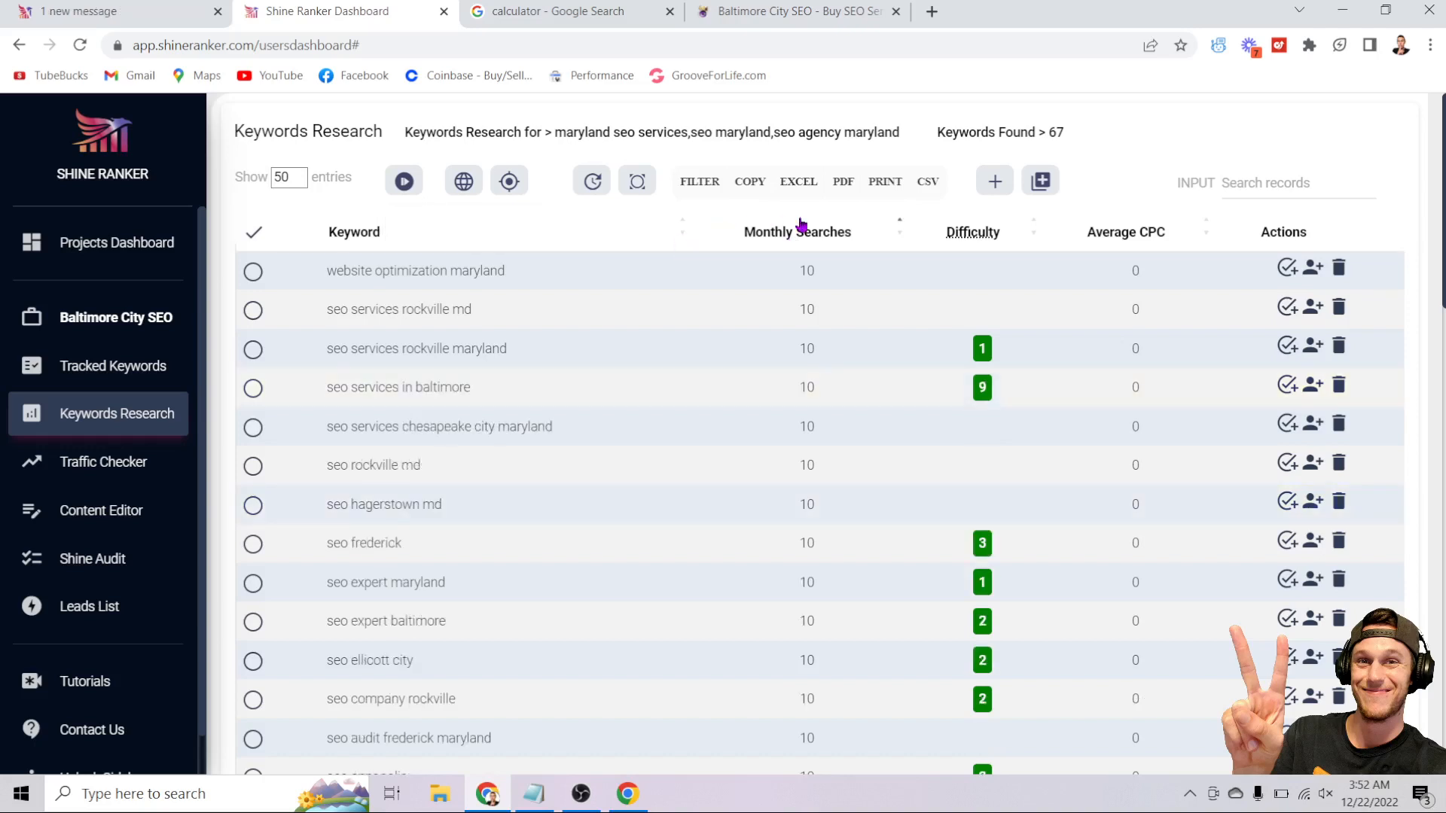
{"action": "left_click", "coordinate": [818, 230]}
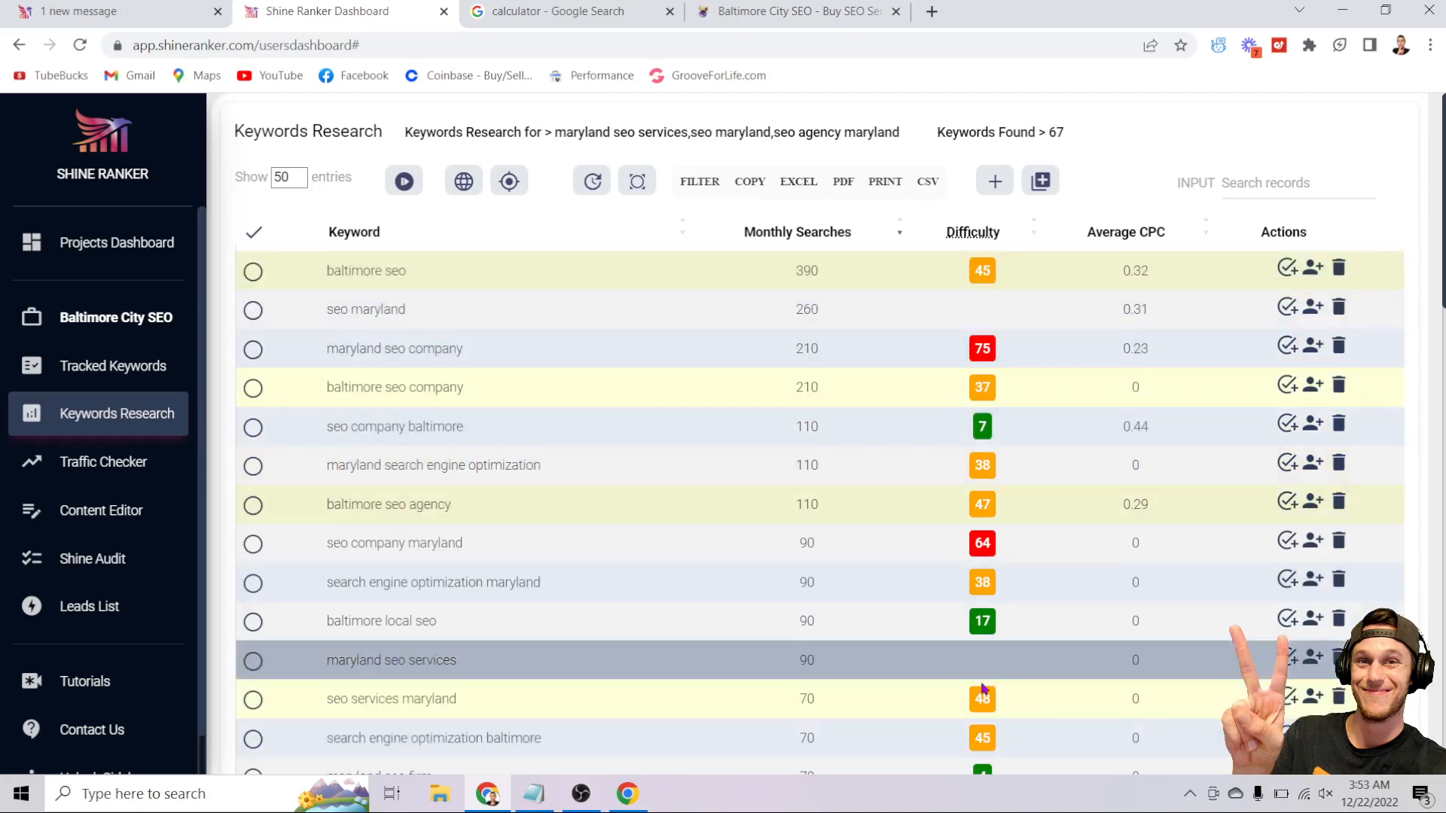
{"action": "left_click", "coordinate": [259, 241]}
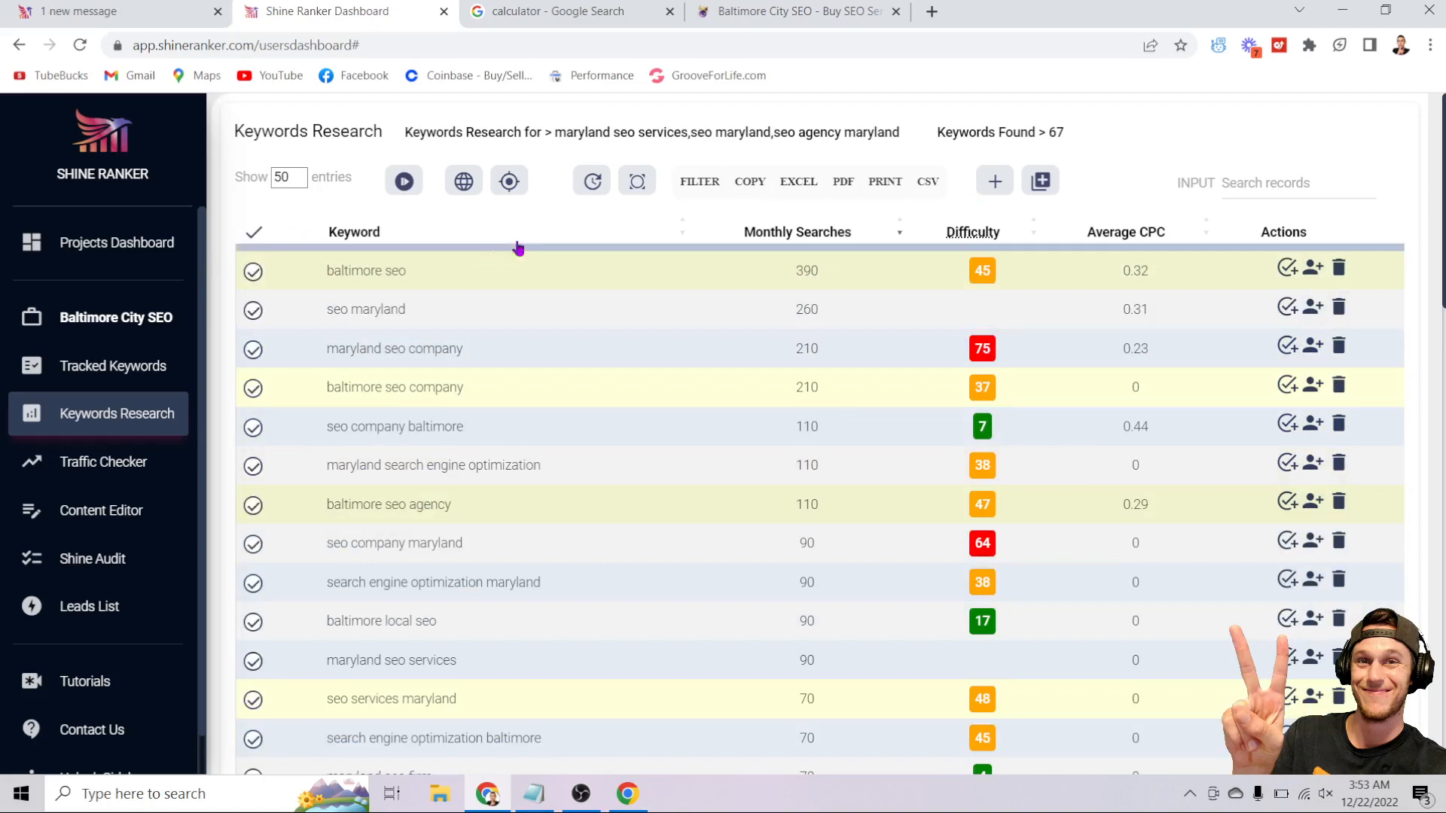
{"action": "left_click", "coordinate": [592, 186]}
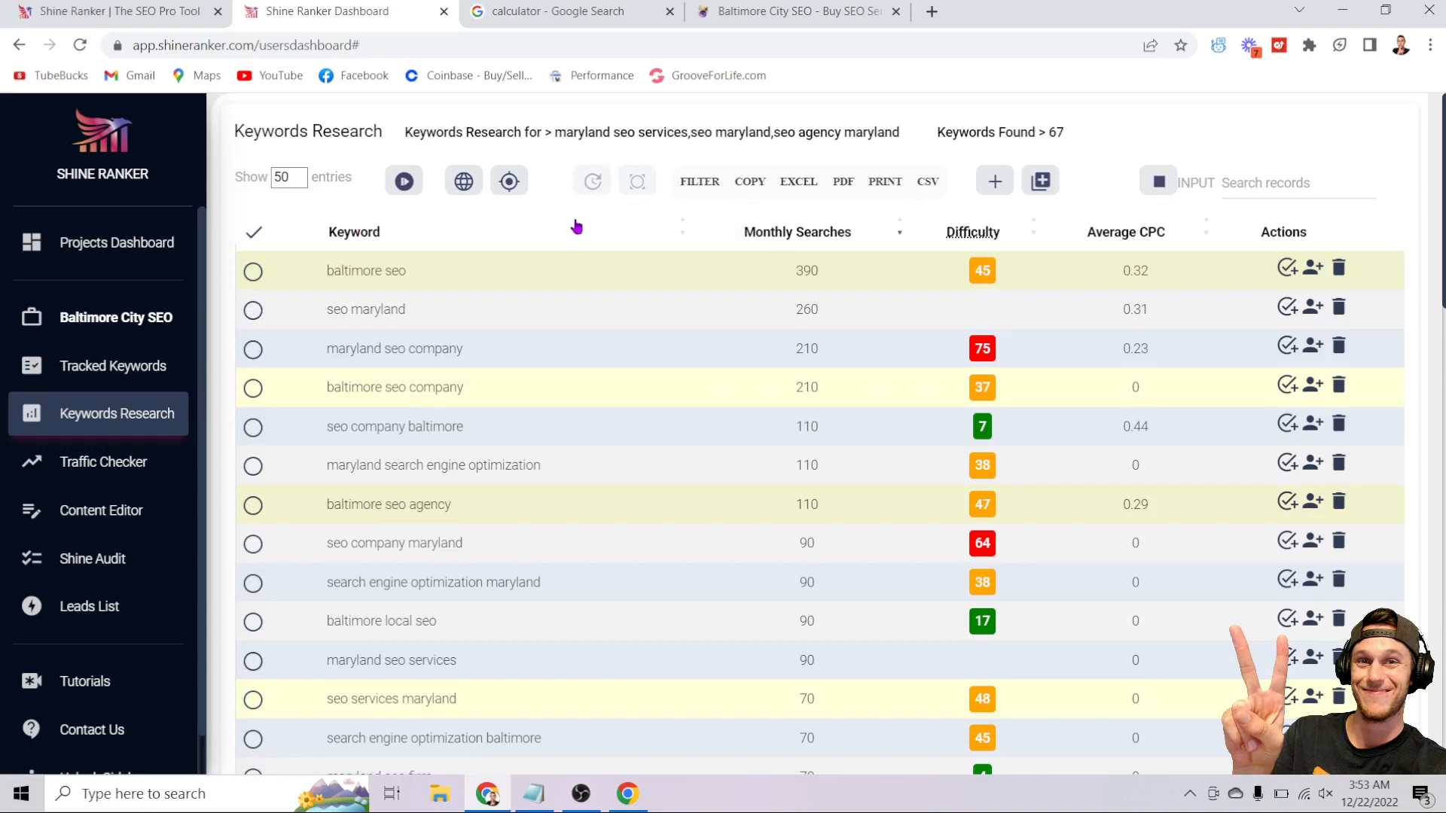
{"action": "scroll", "coordinate": [976, 284], "scroll_direction": "down", "scroll_amount": 1}
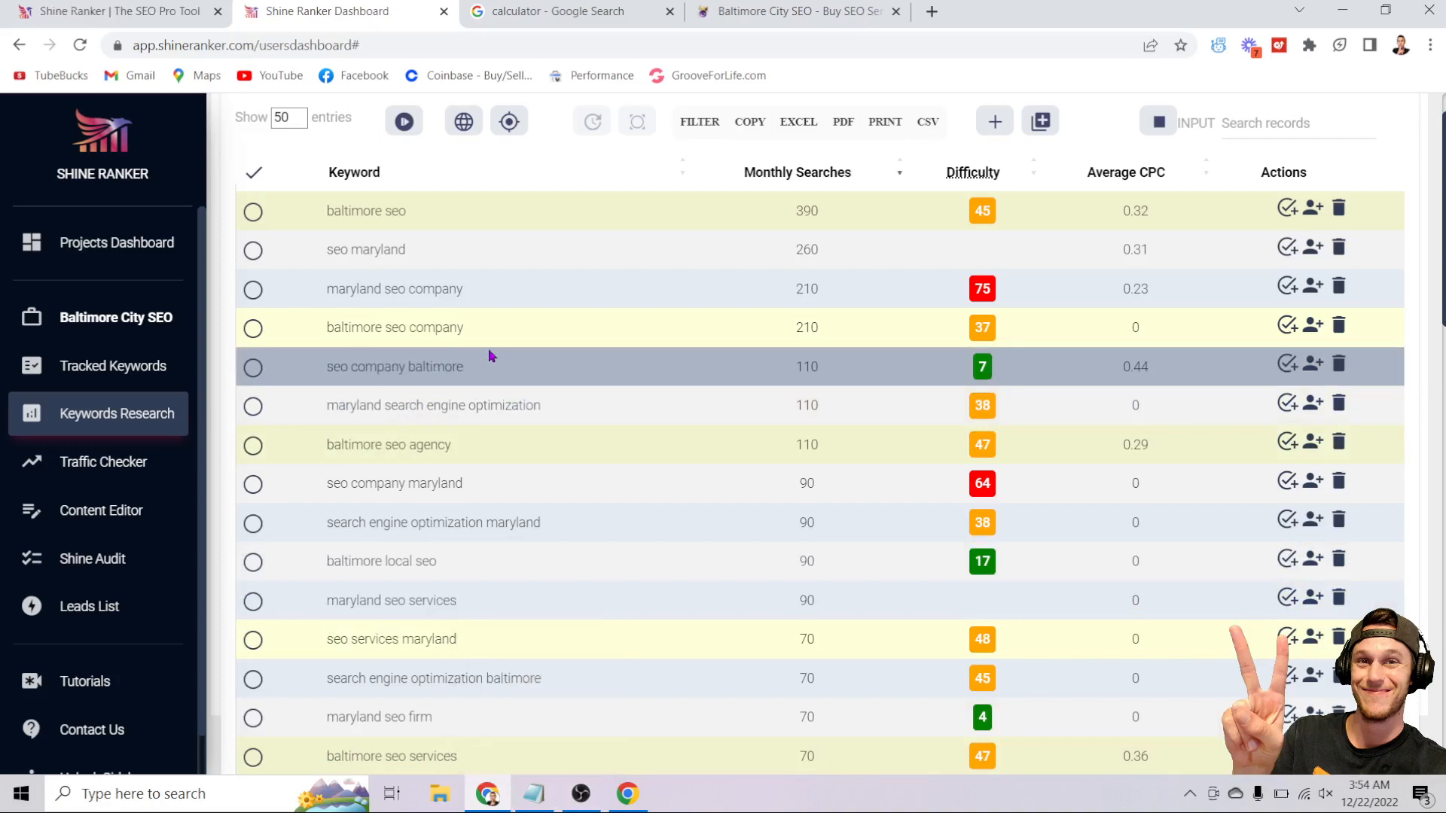
- Review the numbered steps in Notepad and the free trial offer on the Shine Ranker homepage, and return to the dashboard
{"action": "left_click", "coordinate": [555, 807]}
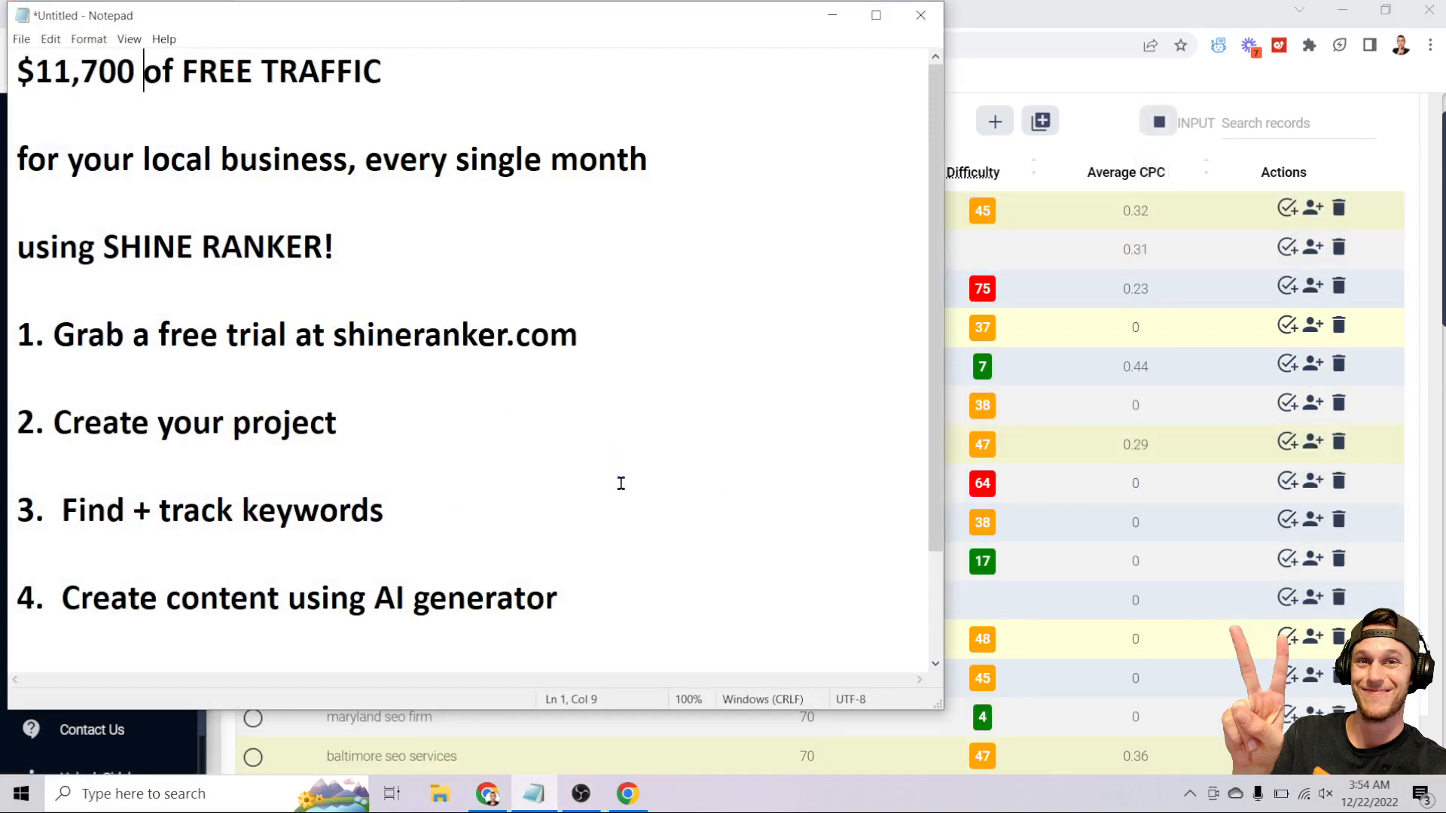
{"action": "scroll", "coordinate": [621, 483], "scroll_direction": "down", "scroll_amount": 1}
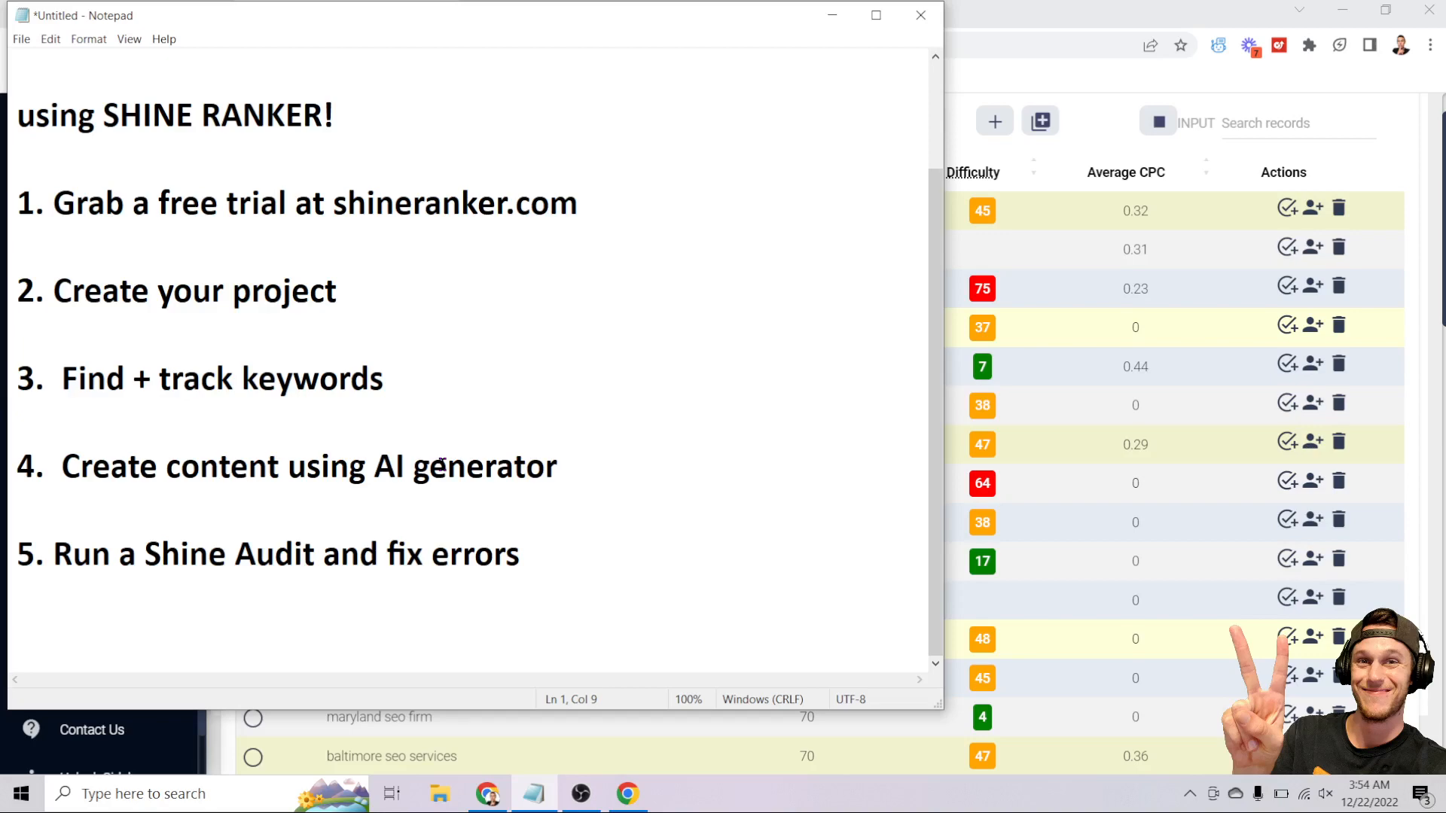
{"action": "left_click", "coordinate": [824, 27]}
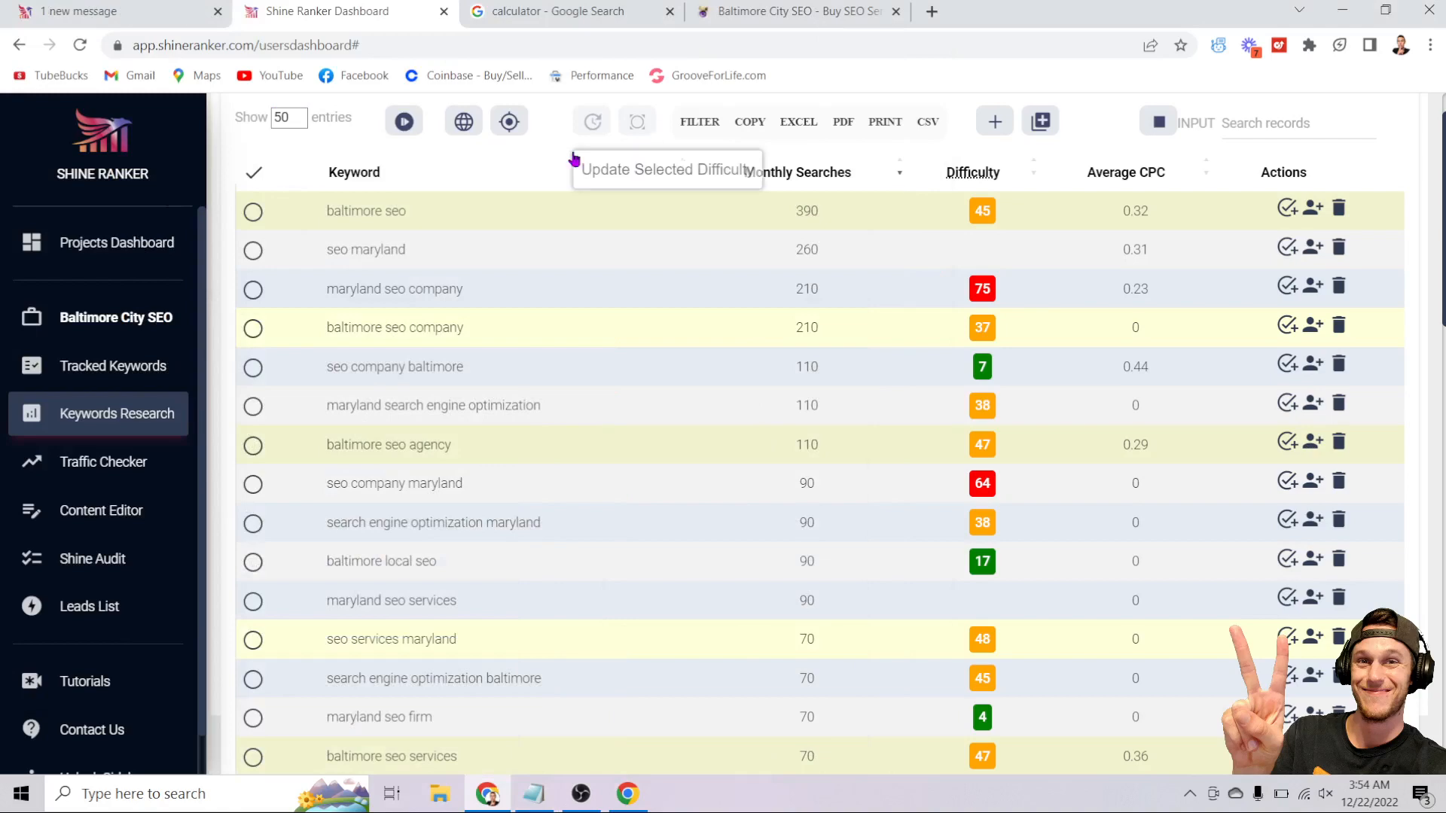
{"action": "left_click", "coordinate": [125, 21]}
{"action": "scroll", "coordinate": [677, 359], "scroll_direction": "down", "scroll_amount": 5}
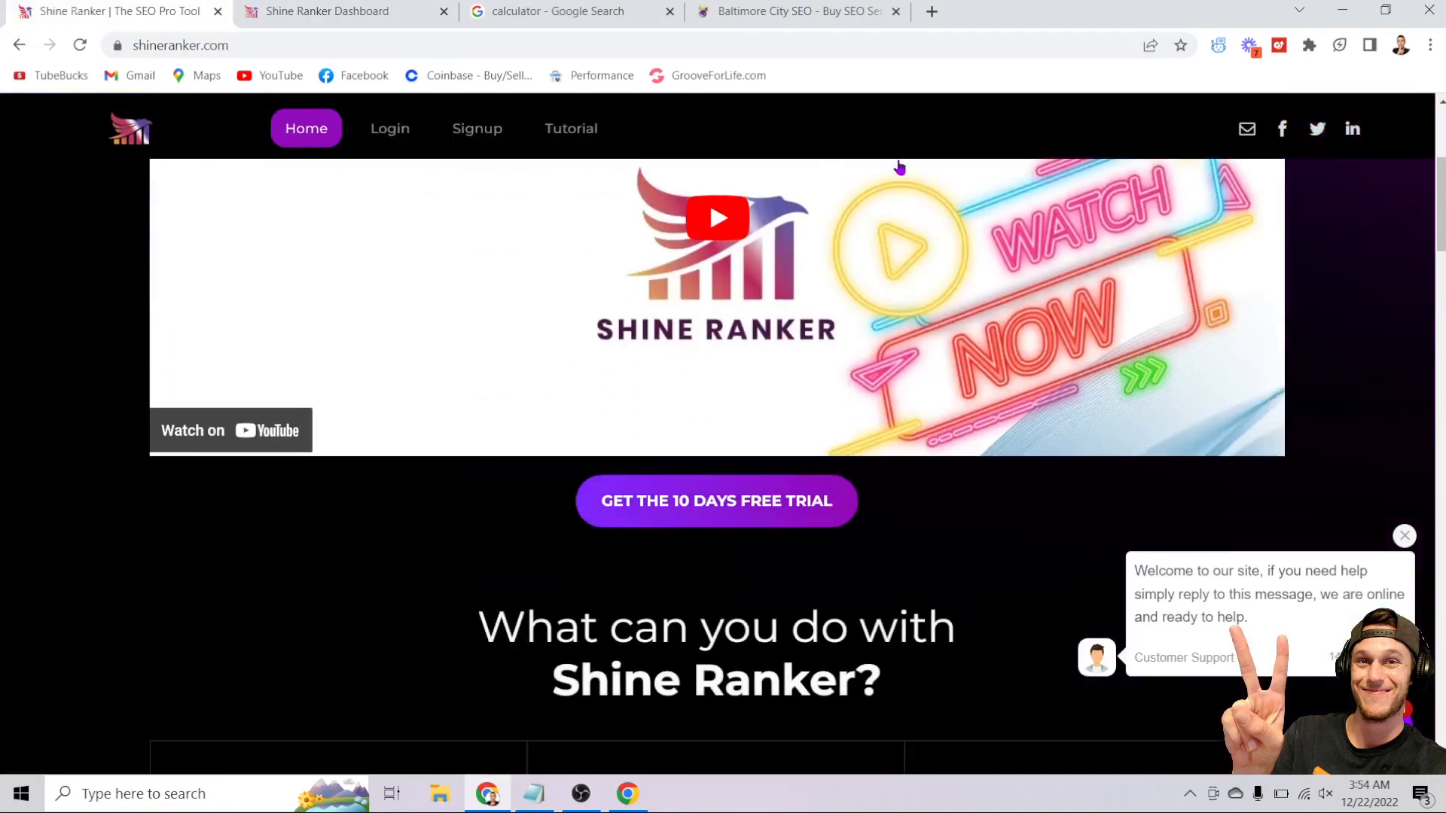
{"action": "left_click", "coordinate": [381, 24]}
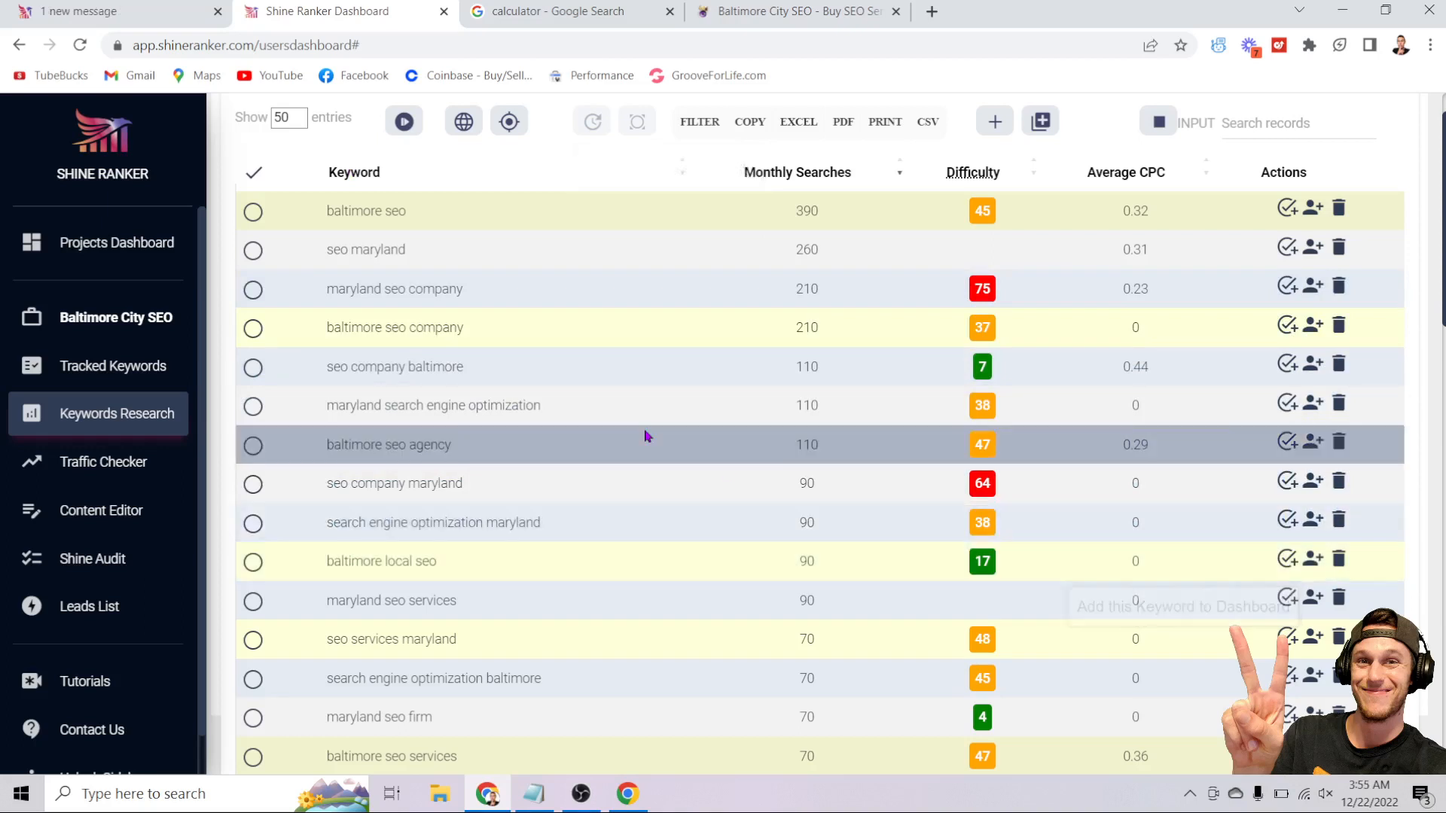
- Copy the keyword "seo company baltimore" from the keyword research results
{"action": "scroll", "coordinate": [645, 435], "scroll_direction": "up", "scroll_amount": 1}
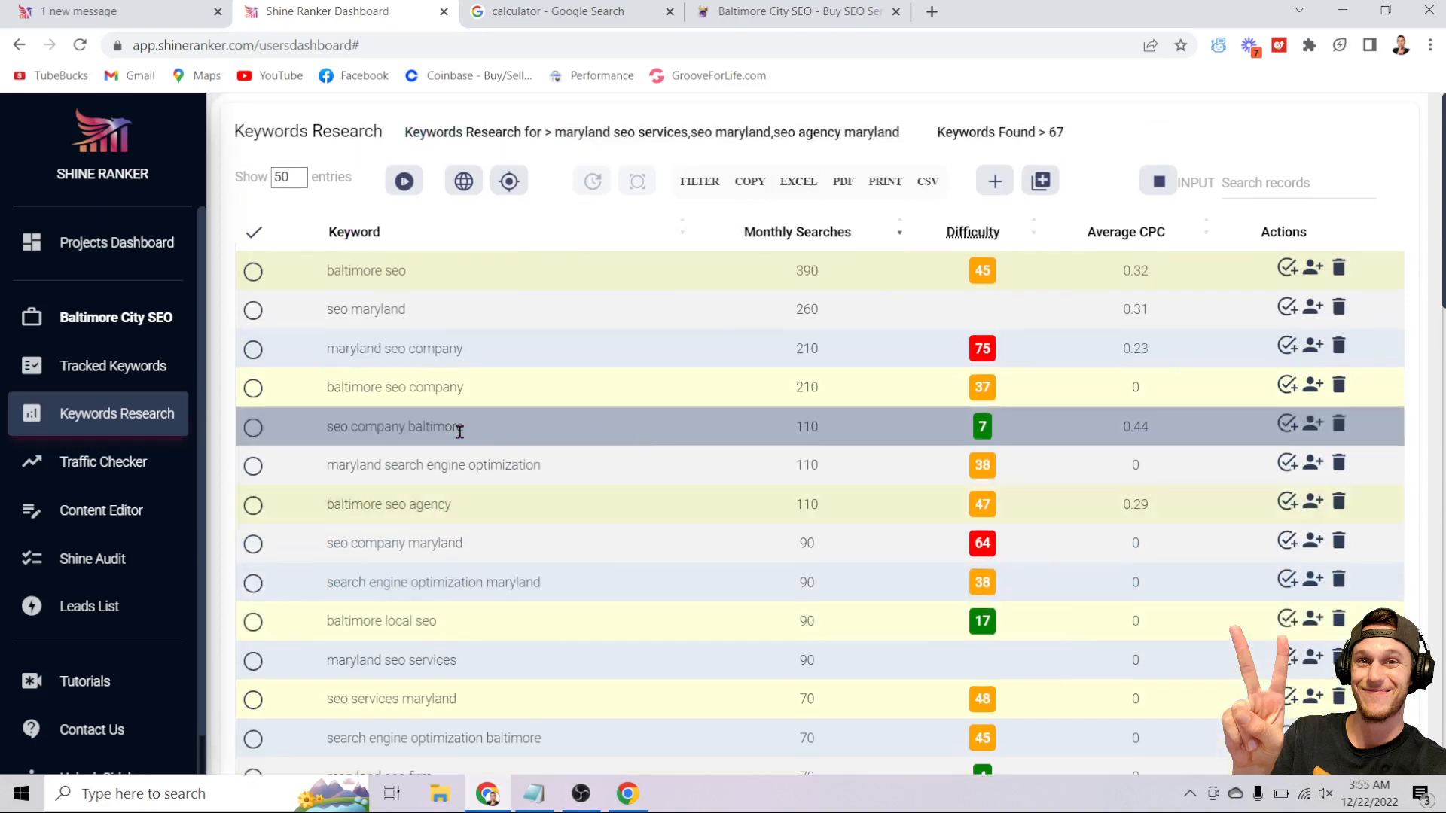
{"action": "left_click_drag", "start_coordinate": [461, 432], "coordinate": [326, 433]}
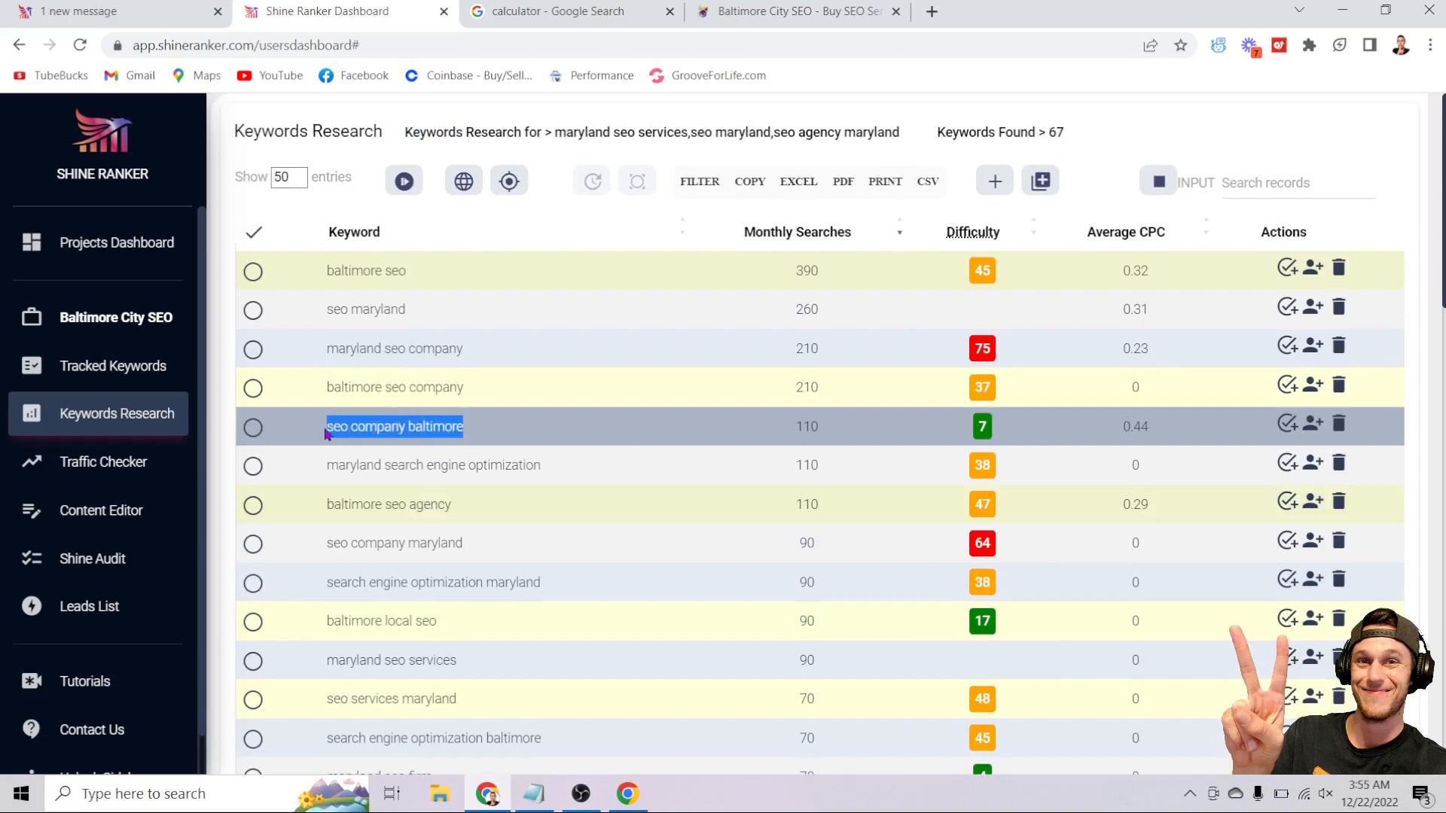
{"action": "right_click", "coordinate": [359, 423]}
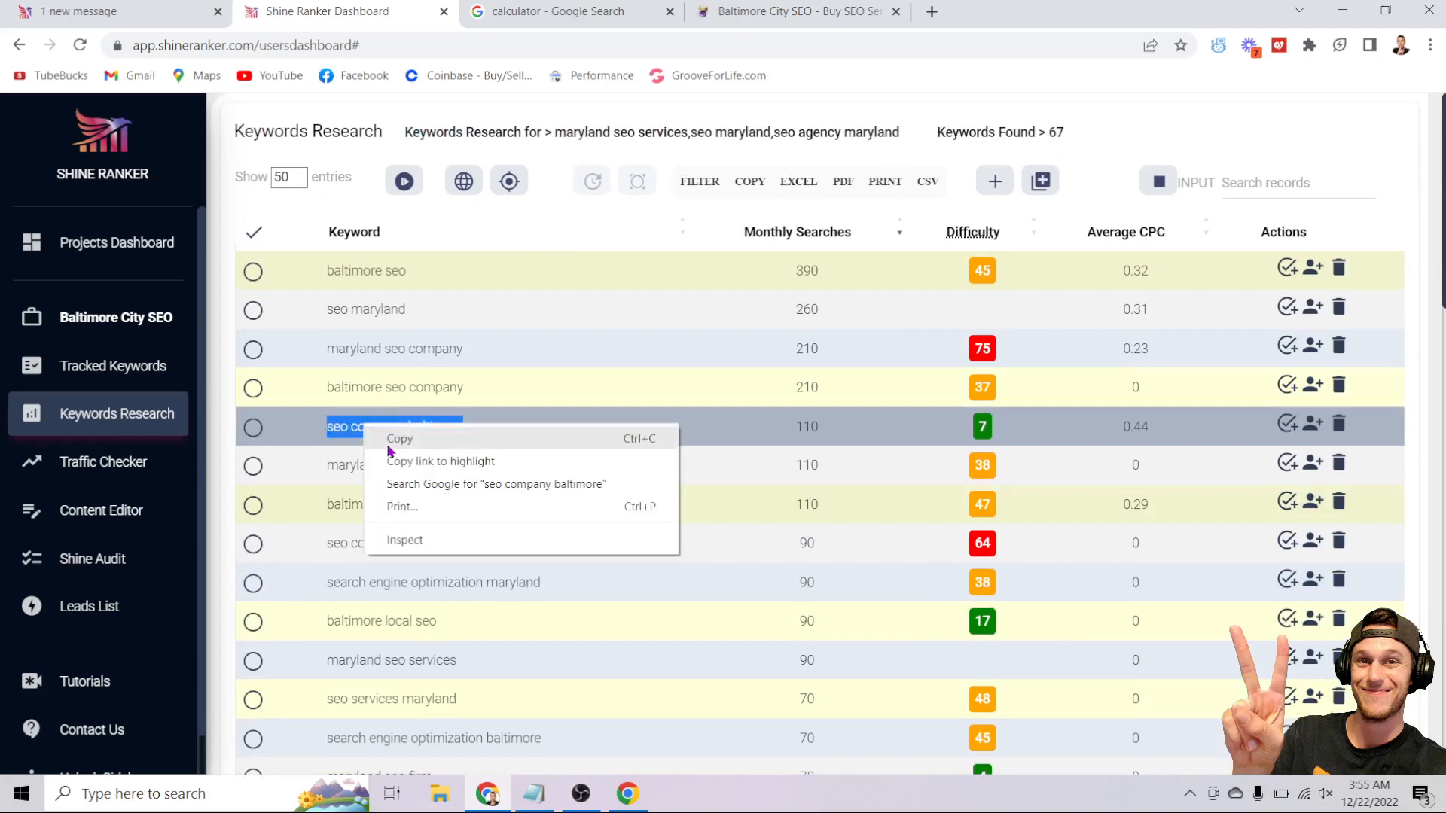
{"action": "left_click", "coordinate": [388, 441]}
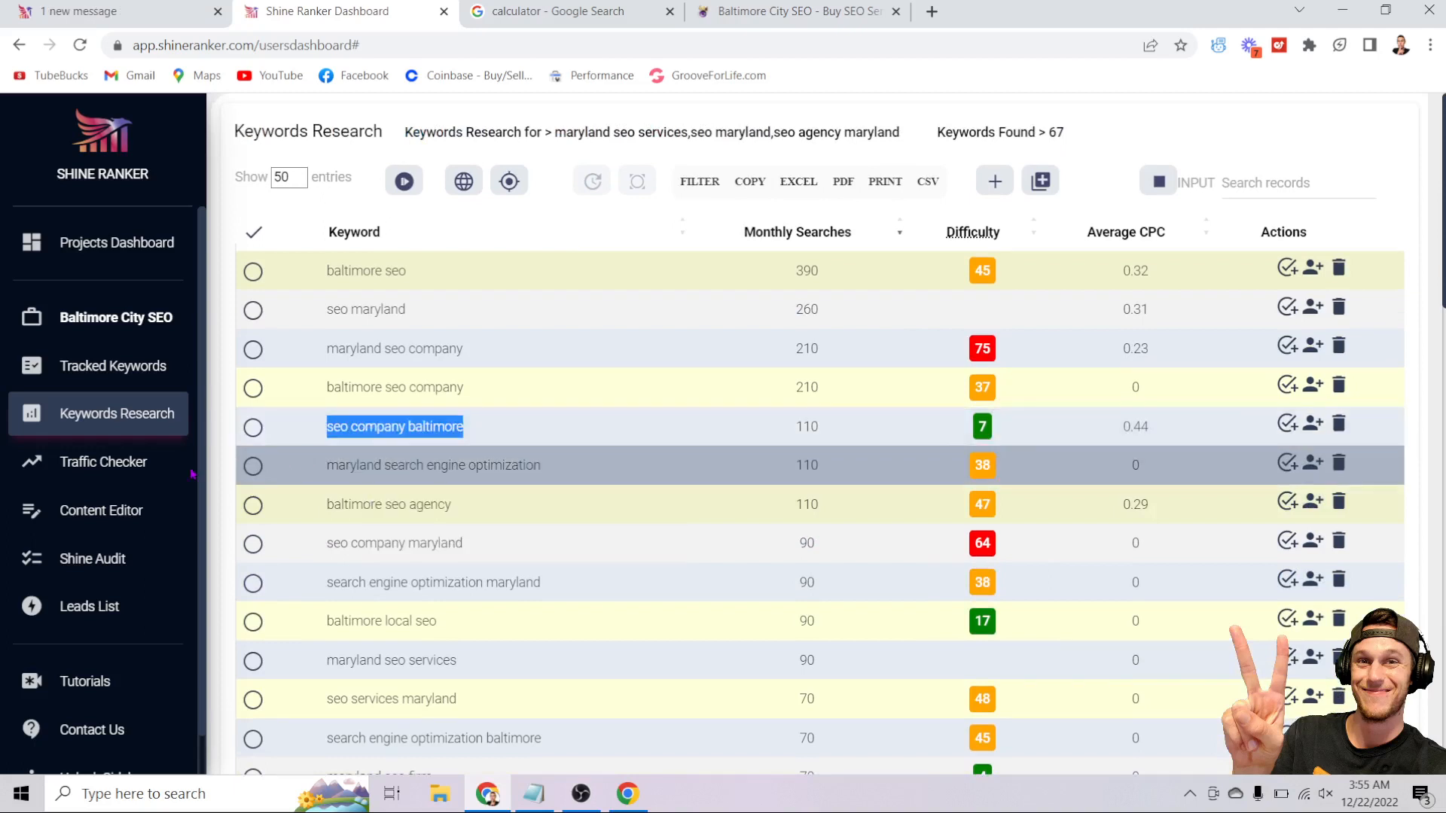
- Start a new Content Editor document for the keyword "seo company baltimore" with the location United States
{"action": "left_click", "coordinate": [160, 525]}
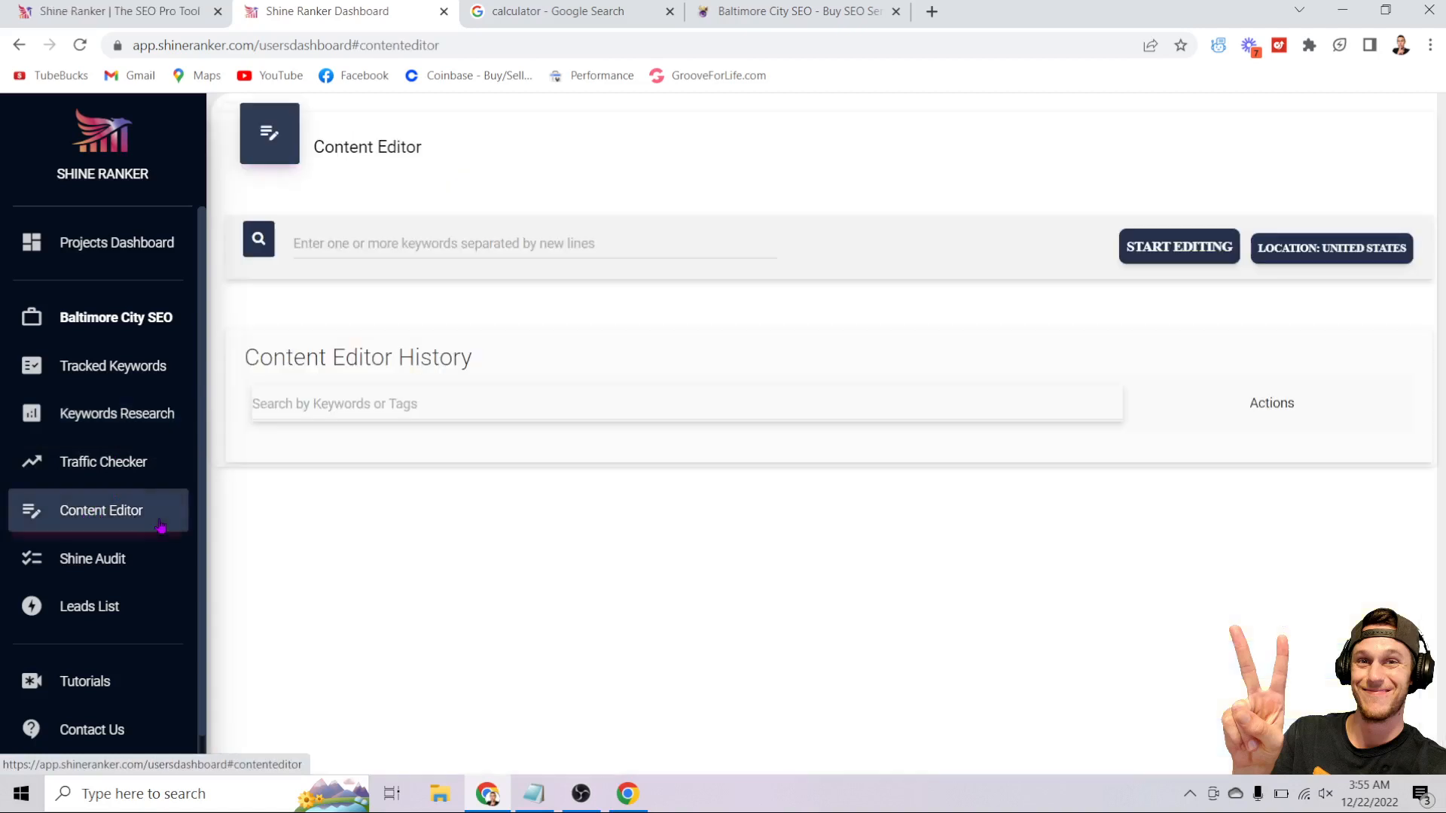
{"action": "left_click", "coordinate": [638, 236]}
{"action": "right_click", "coordinate": [637, 239]}
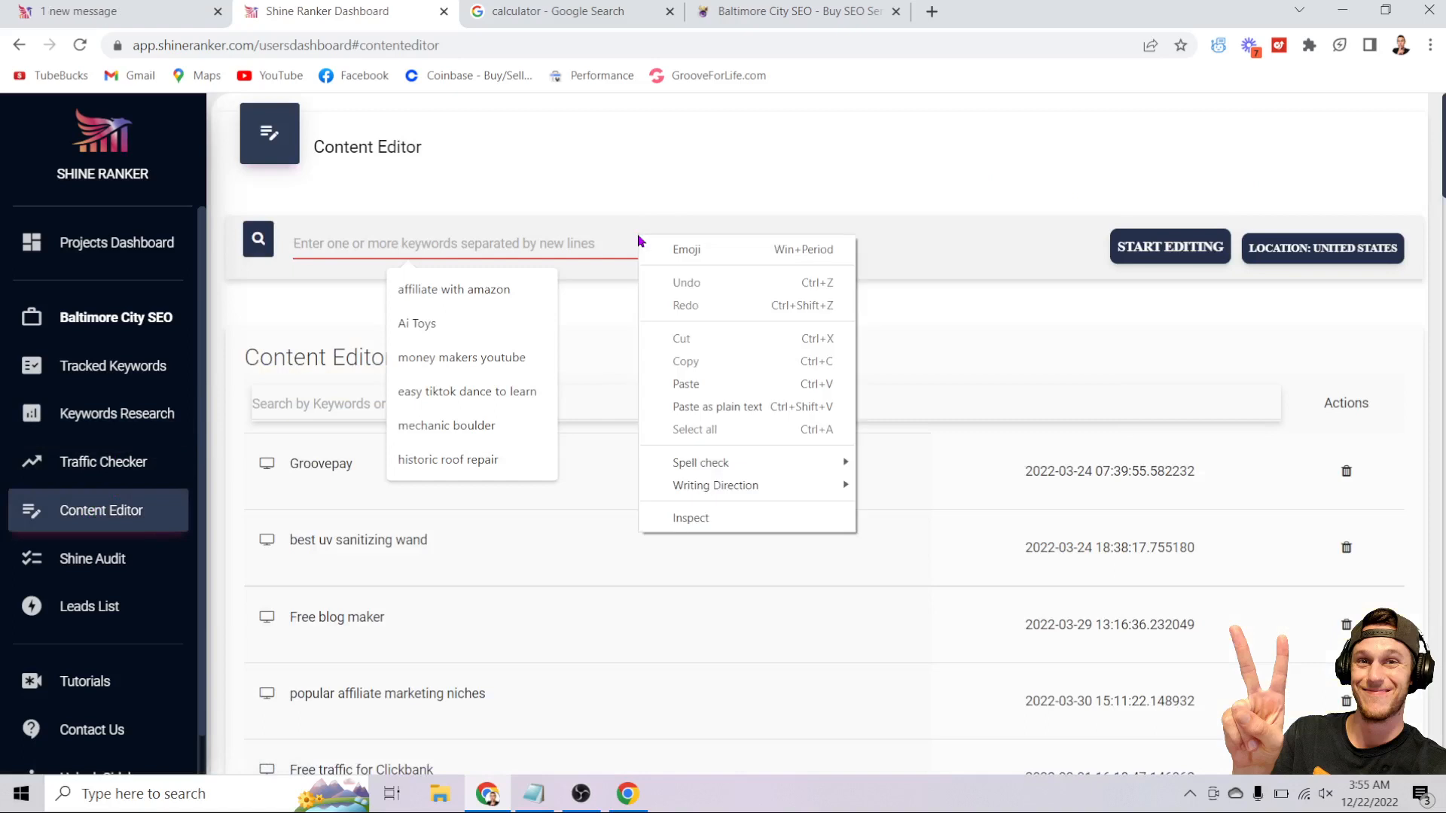
{"action": "left_click", "coordinate": [710, 386]}
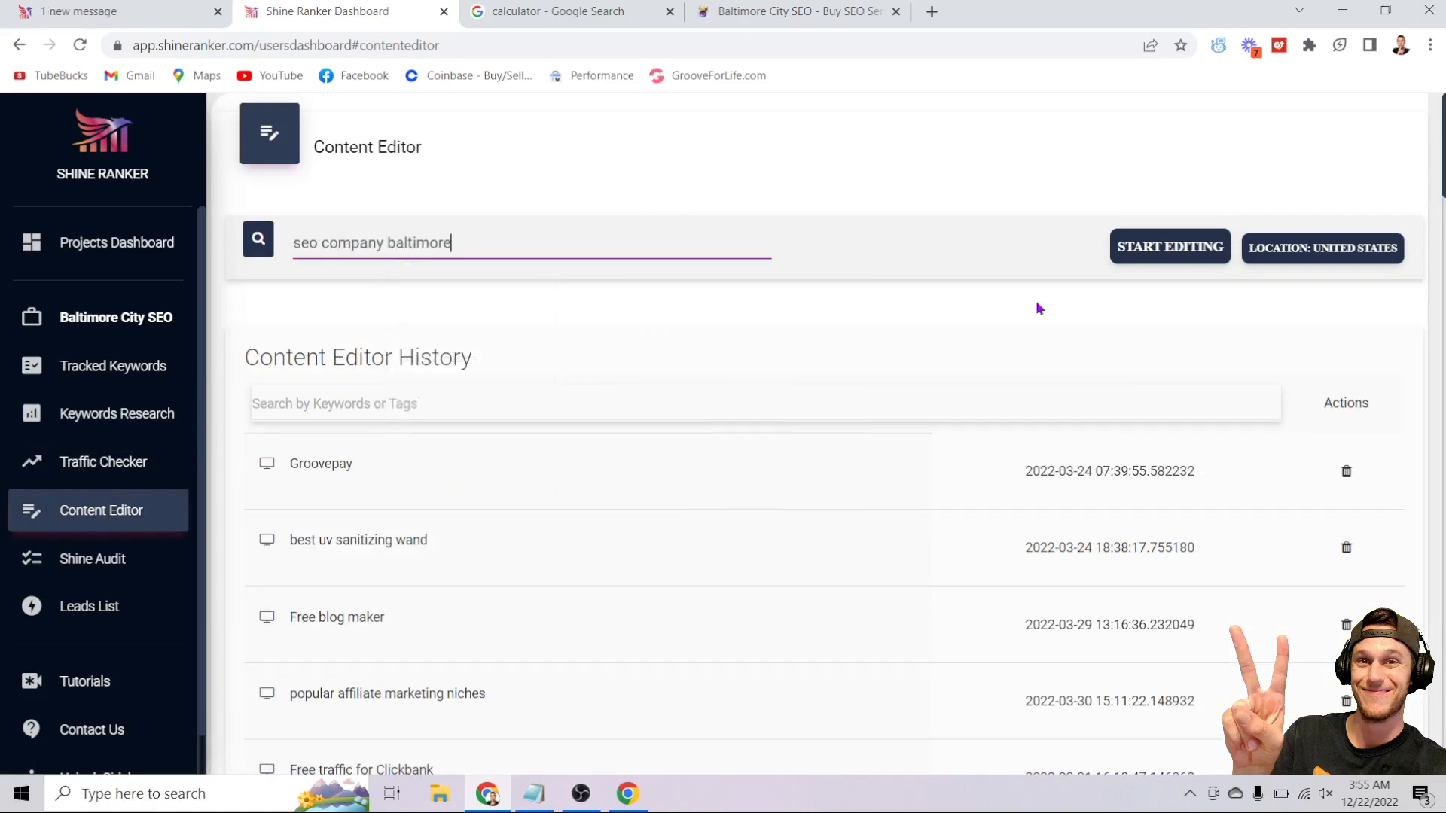
{"action": "left_click", "coordinate": [1170, 249]}
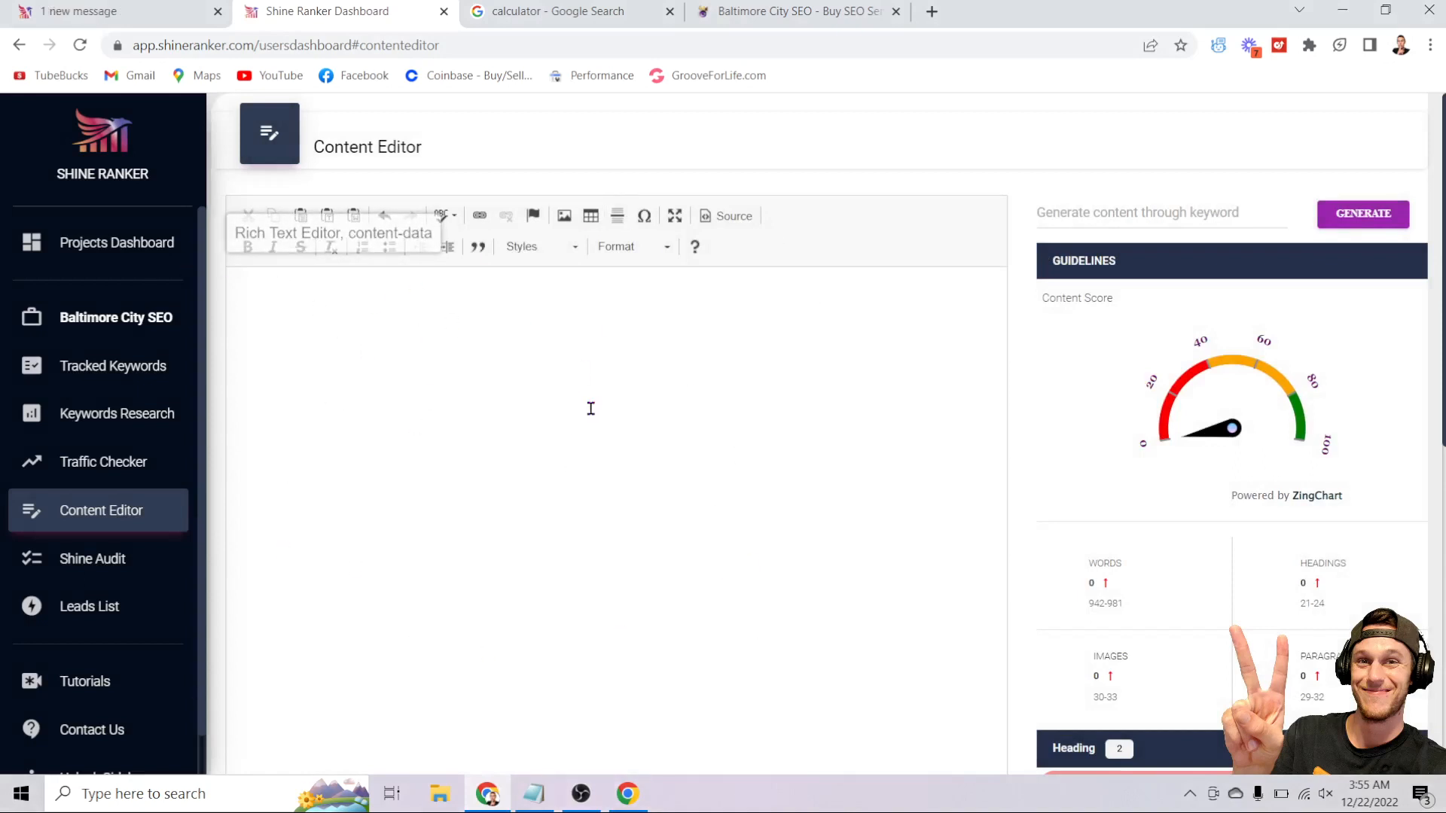
- Paste "seo company baltimore" as the keyword for the editor's content generator
{"action": "left_click", "coordinate": [1168, 214]}
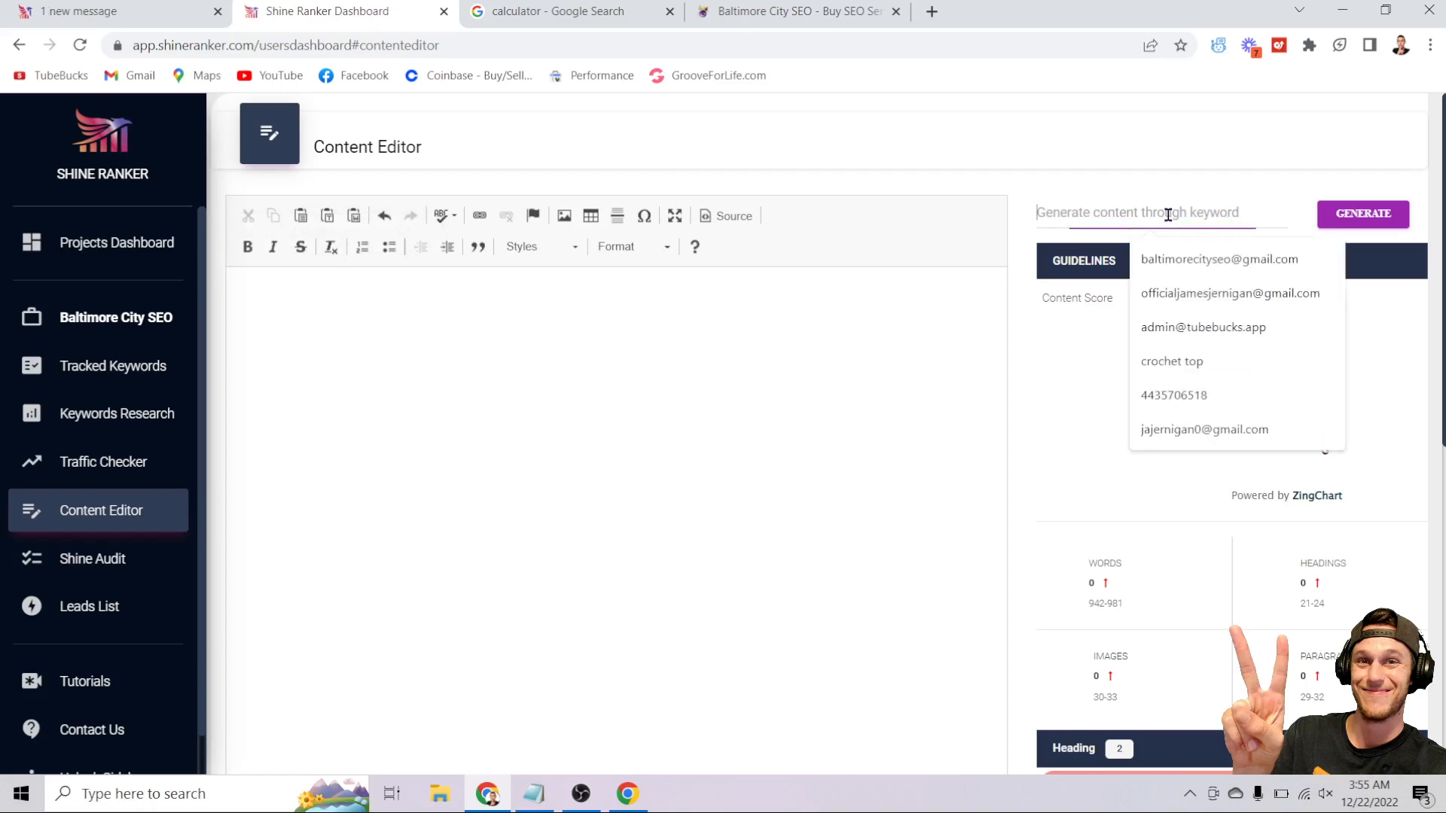
{"action": "right_click", "coordinate": [1168, 216]}
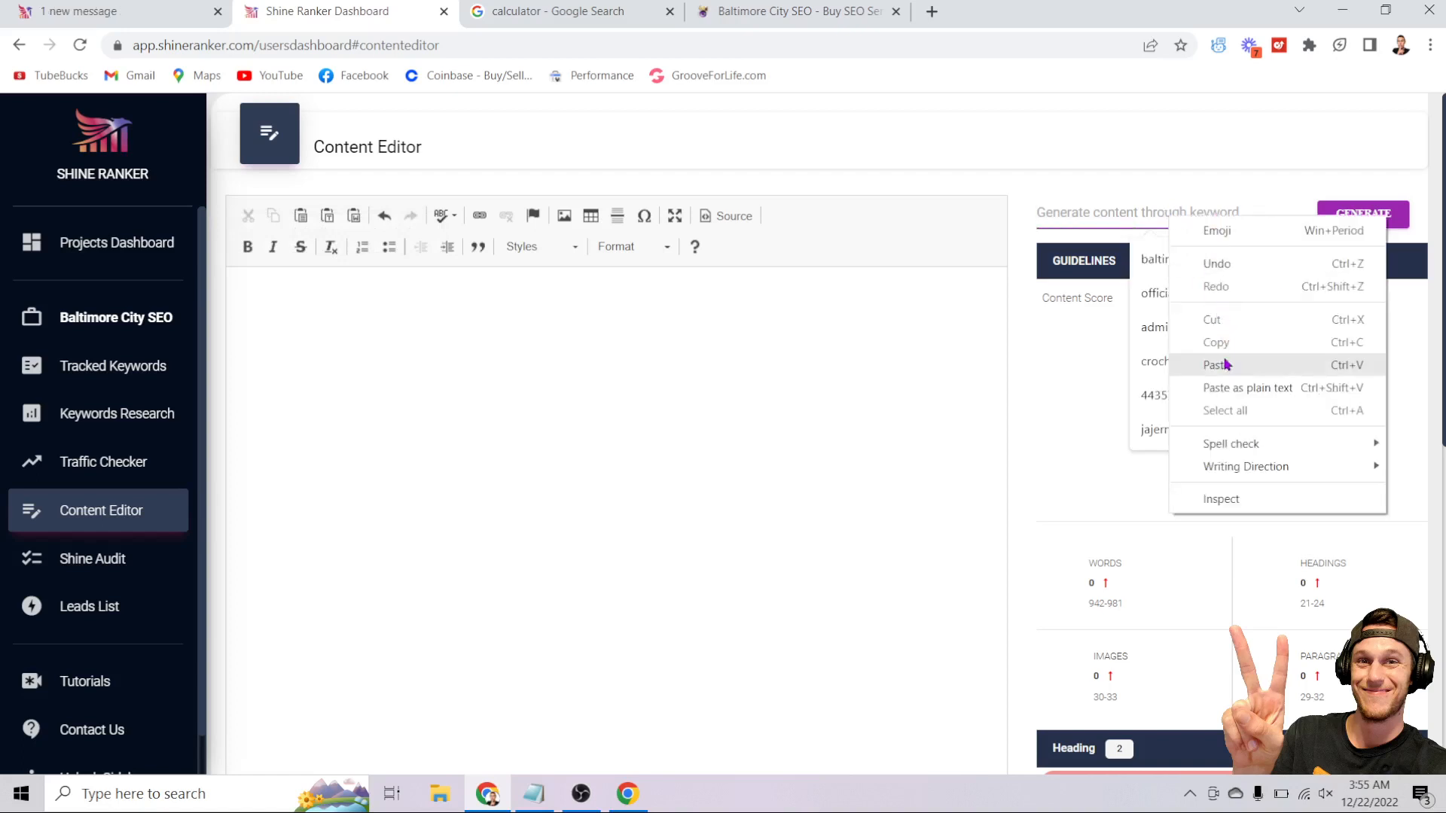
{"action": "left_click", "coordinate": [1217, 366]}
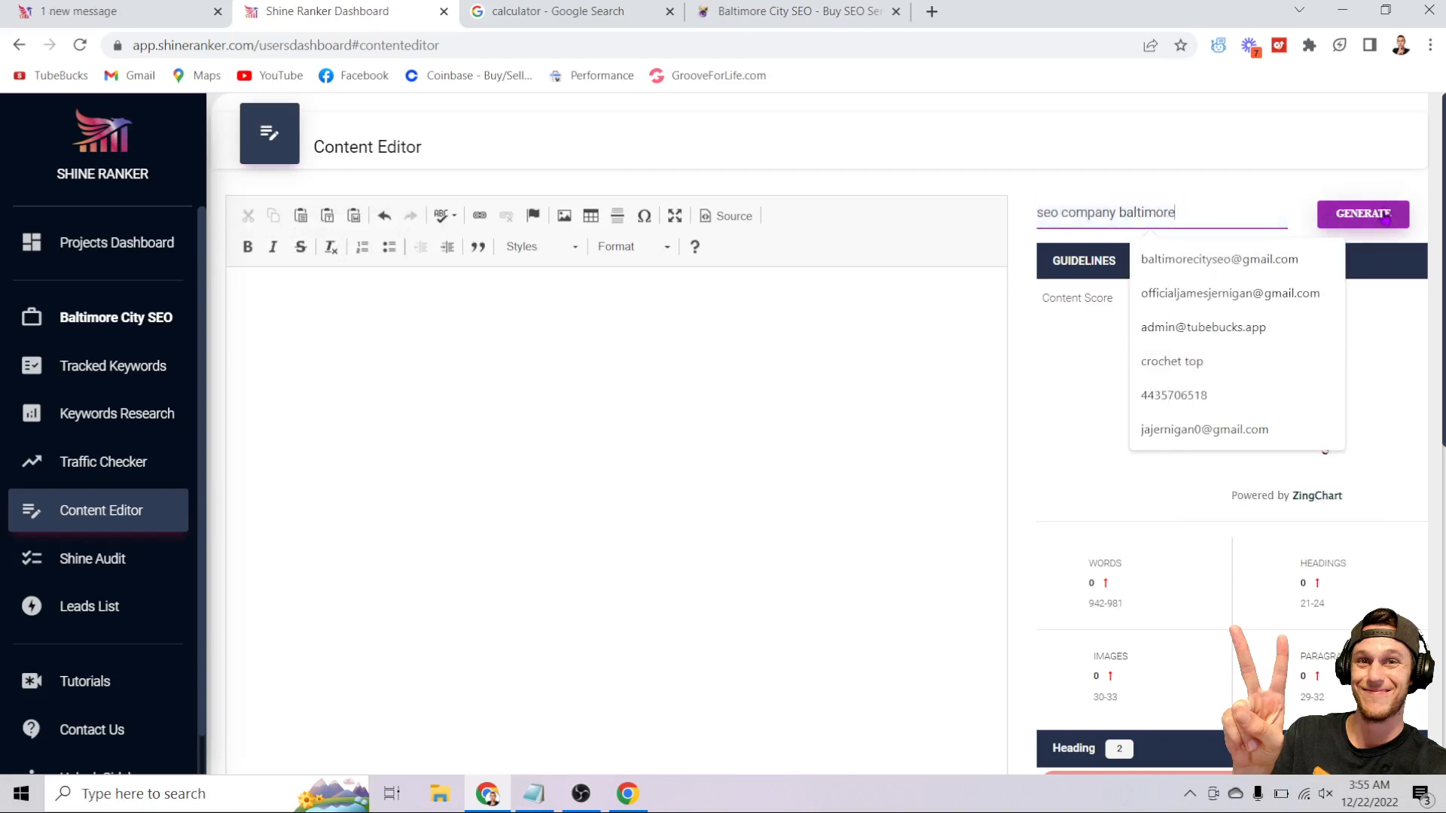
{"action": "left_click", "coordinate": [1306, 156]}
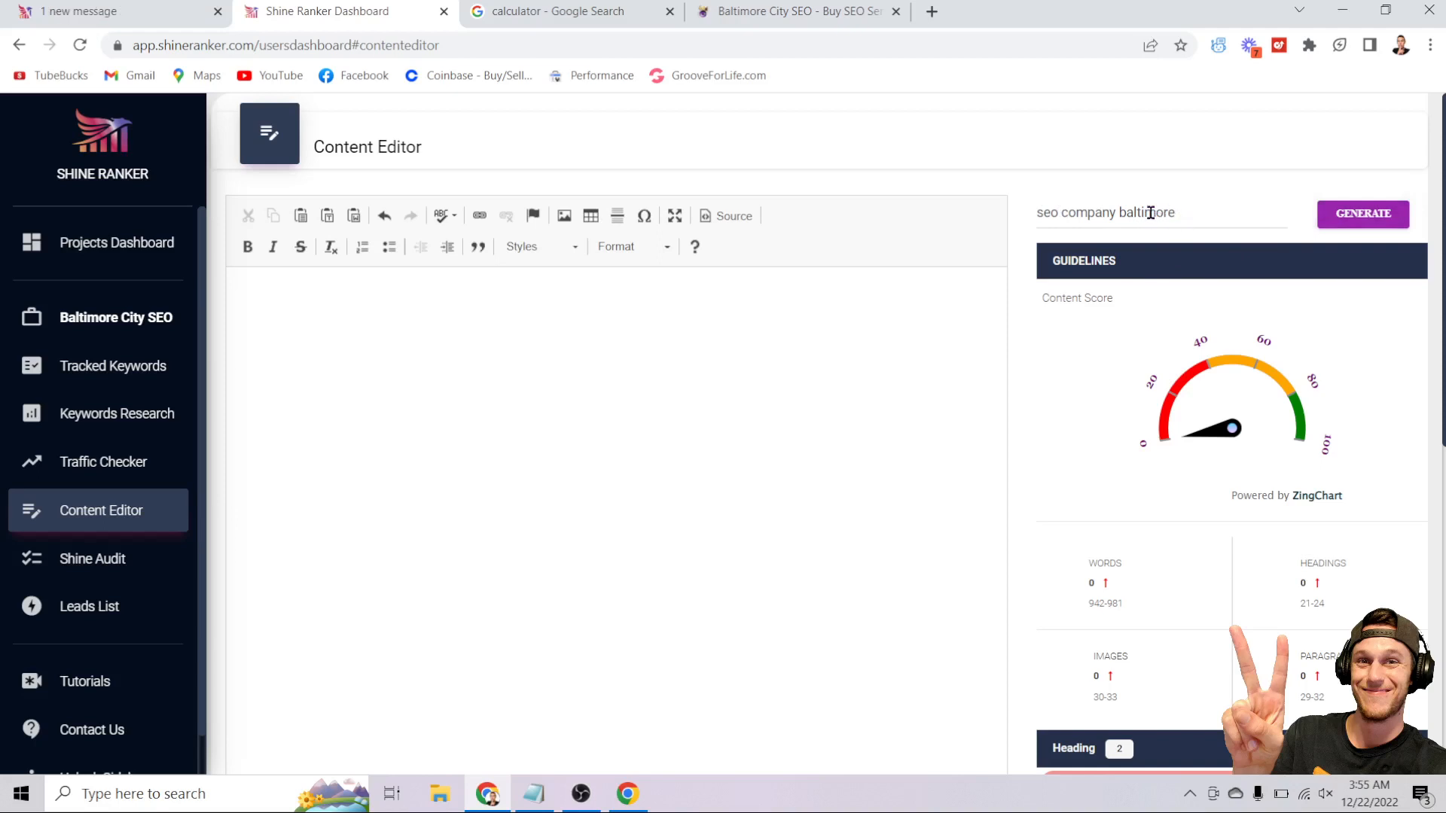
- Expand the generator keyword to "Why hire an seo company in Baltimore" and generate the content
{"action": "left_click", "coordinate": [1040, 207]}
{"action": "type", "text": "Why "}
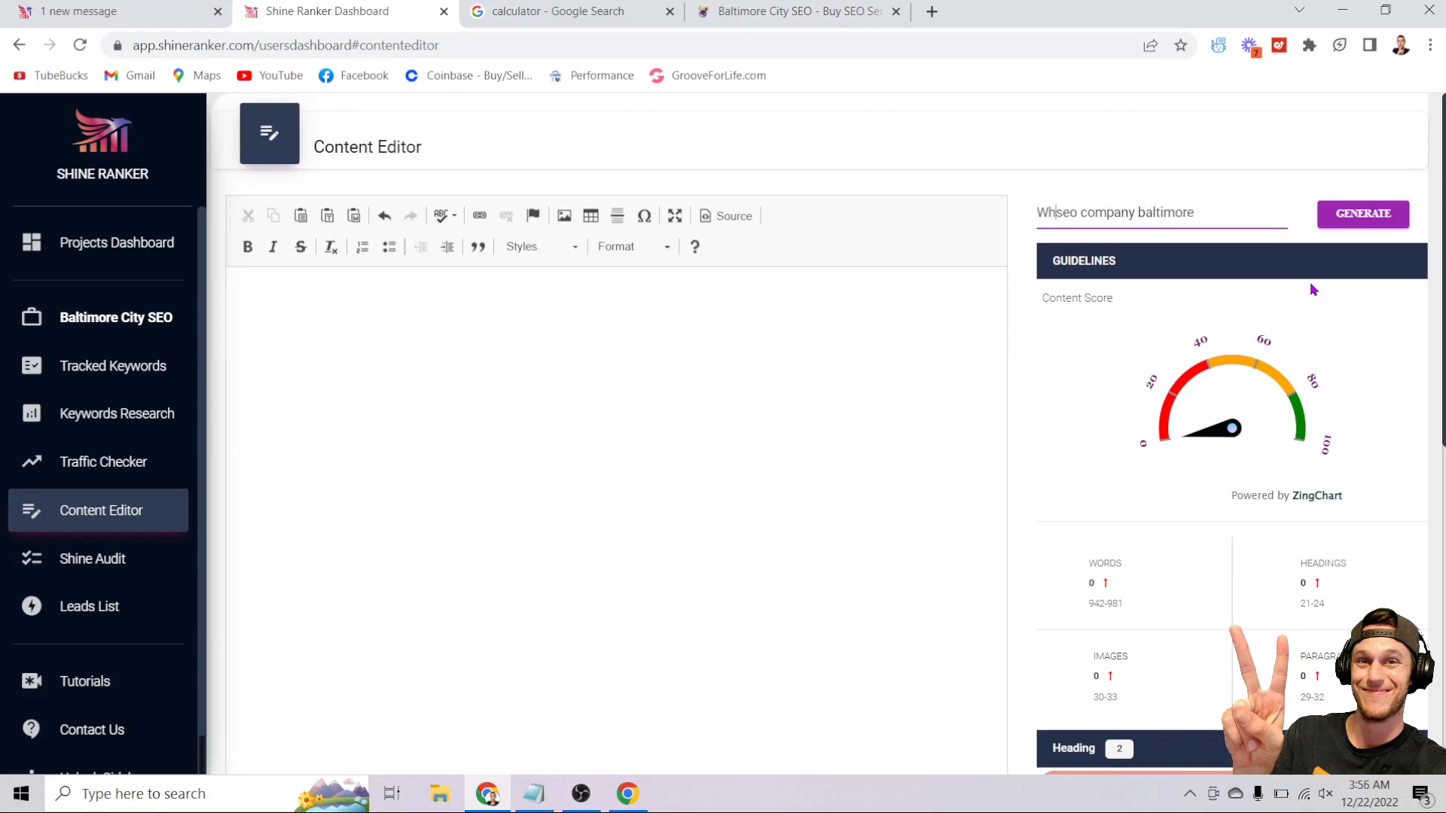
{"action": "type", "text": "hire a"}
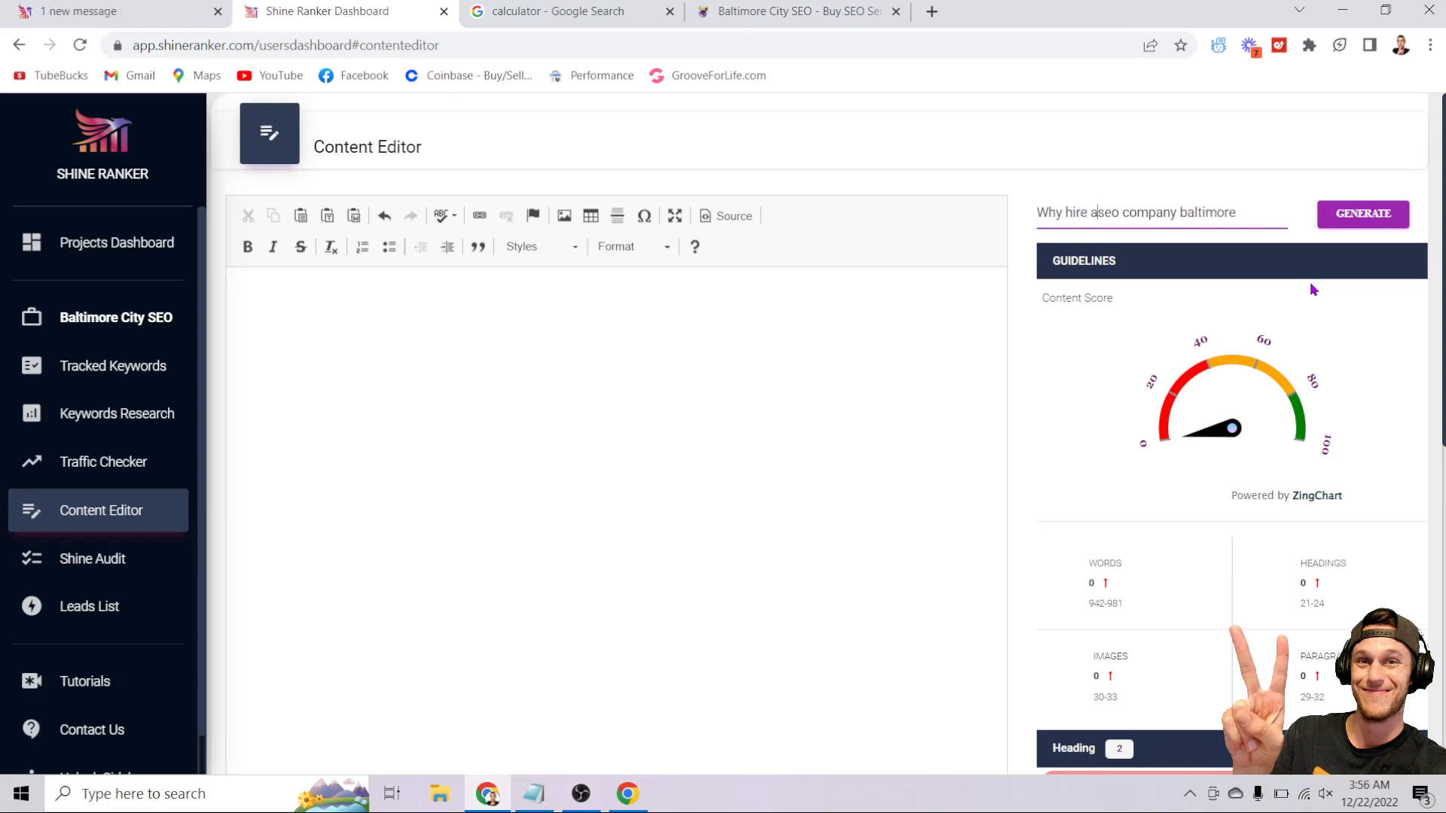
{"action": "type", "text": "n"}
{"action": "left_click", "coordinate": [1190, 215]}
{"action": "type", "text": "in"}
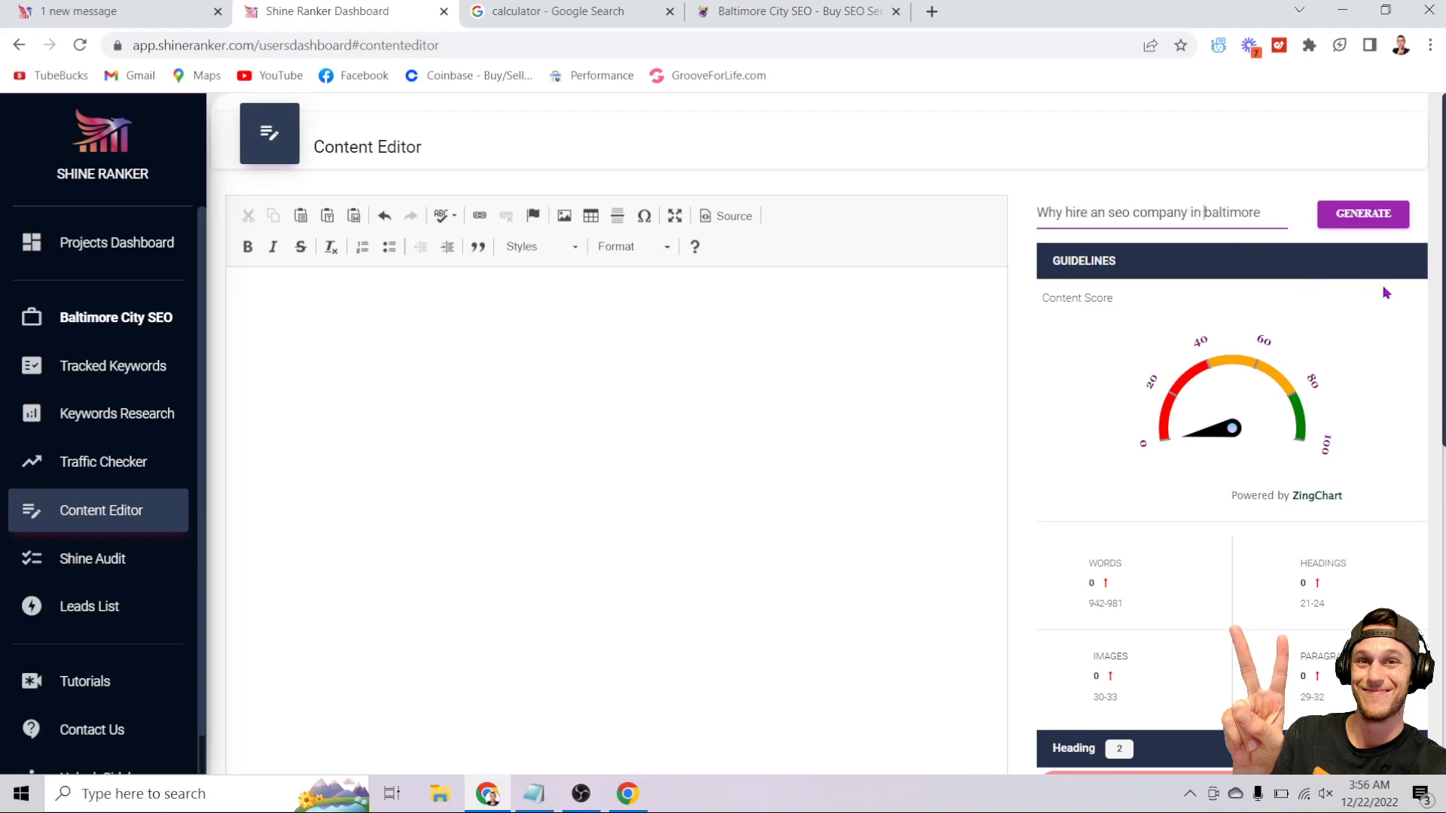
{"action": "key", "text": "Delete"}
{"action": "type", "text": "B"}
{"action": "left_click", "coordinate": [1367, 226]}
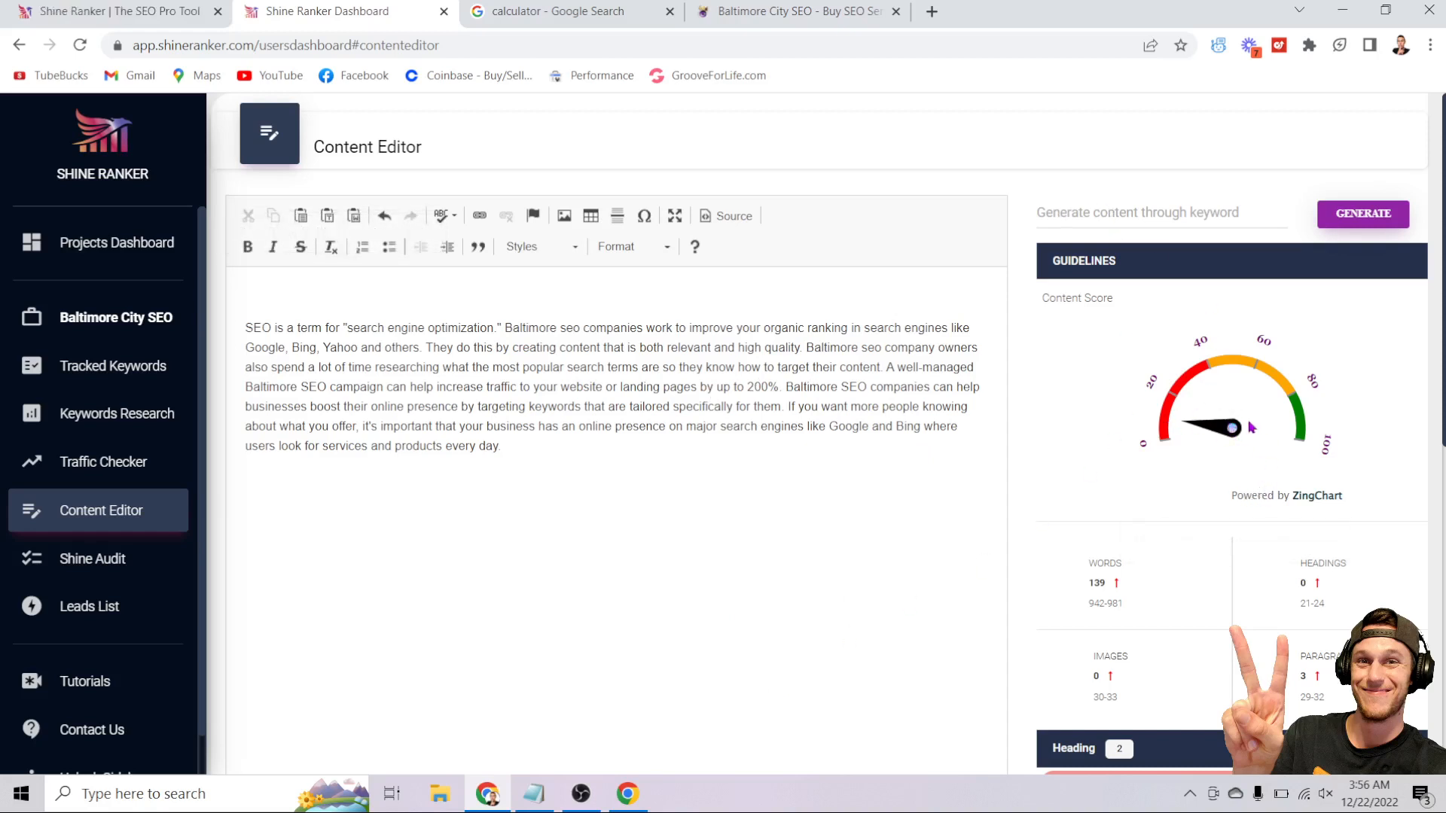
- Generate content for the keyword "What does an seo agency do?" and check the added paragraph
{"action": "left_click", "coordinate": [1130, 217]}
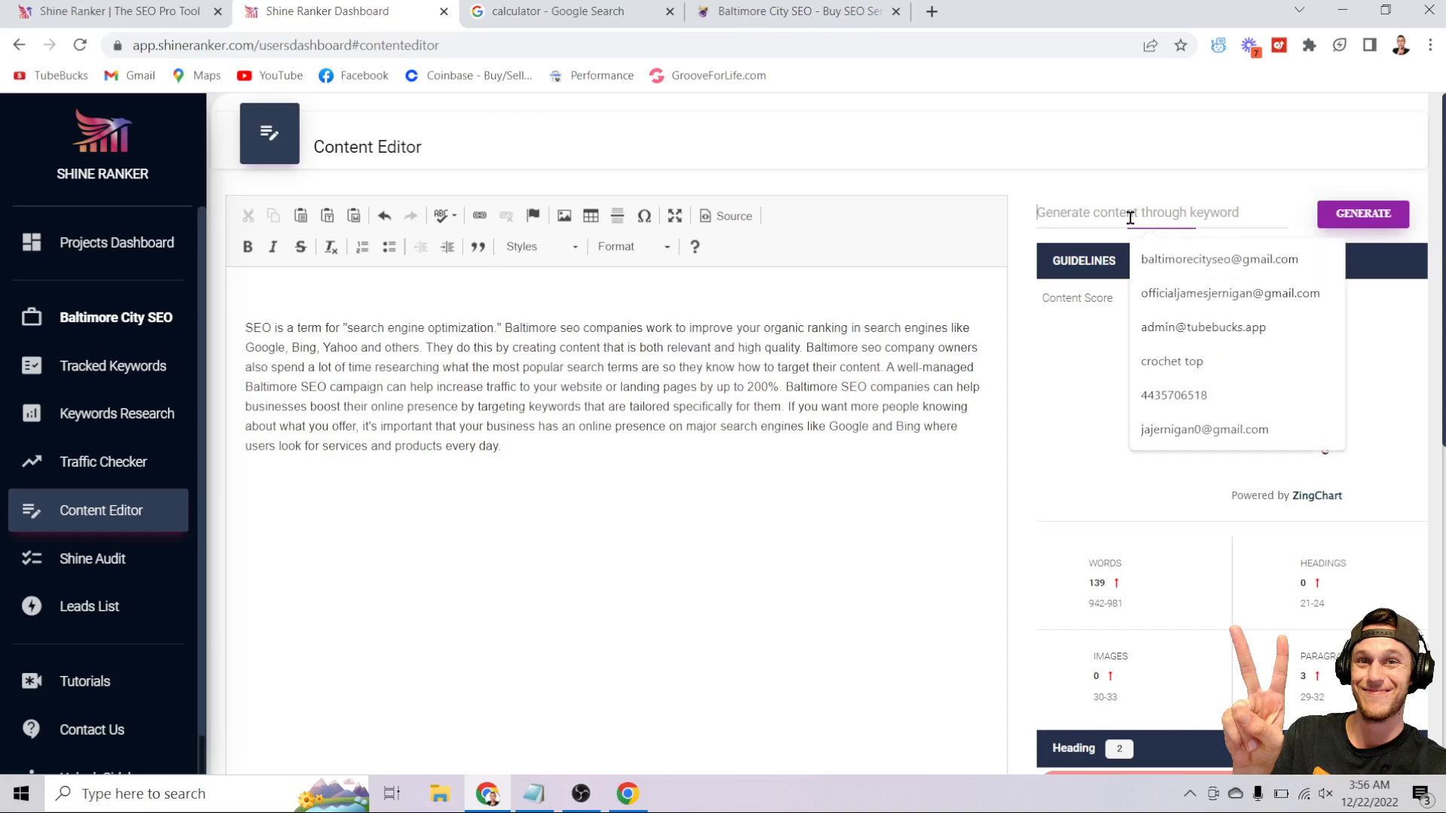
{"action": "type", "text": "What doe"}
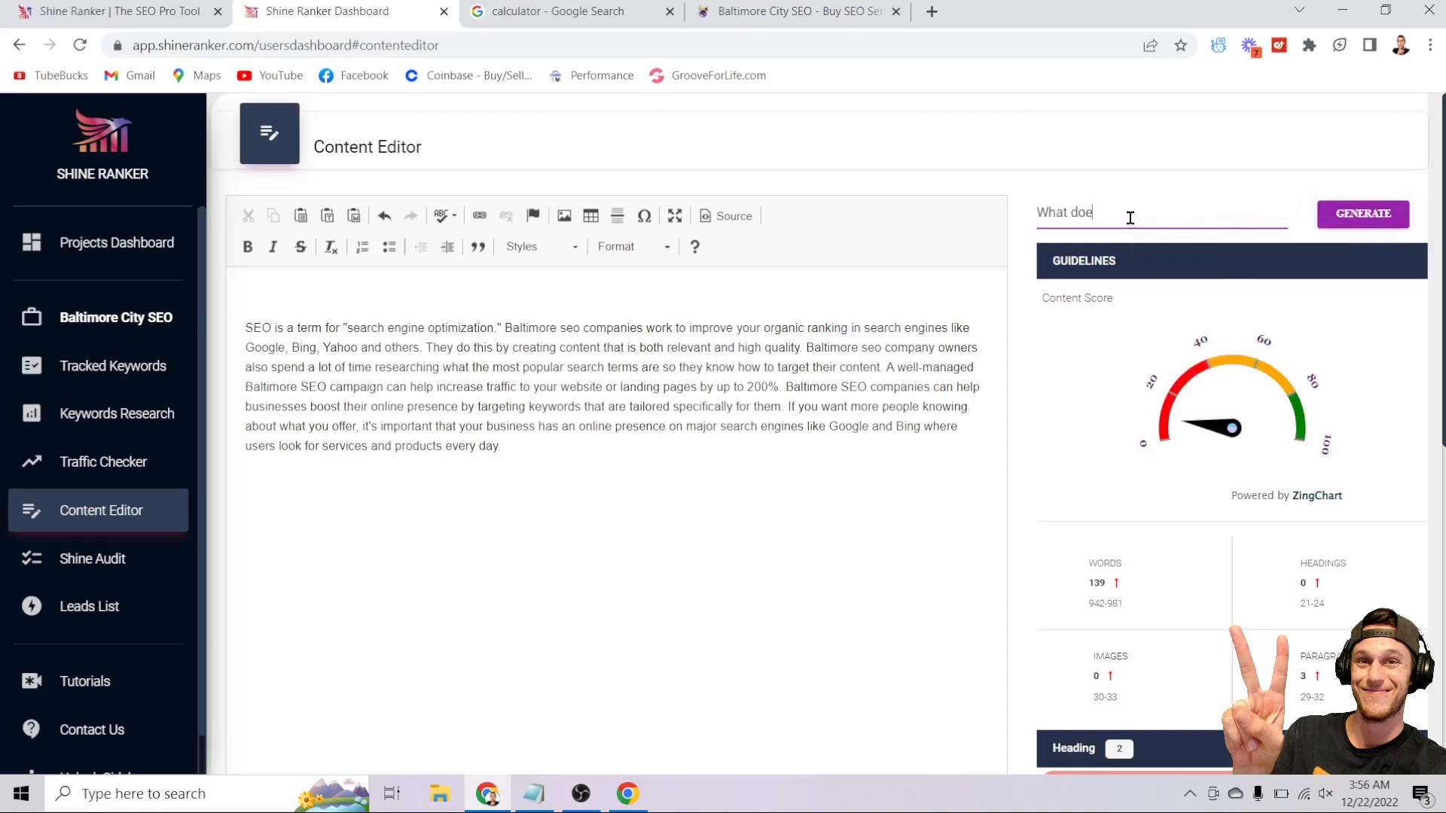
{"action": "type", "text": "s an seo agency do?"}
{"action": "left_click", "coordinate": [1363, 216]}
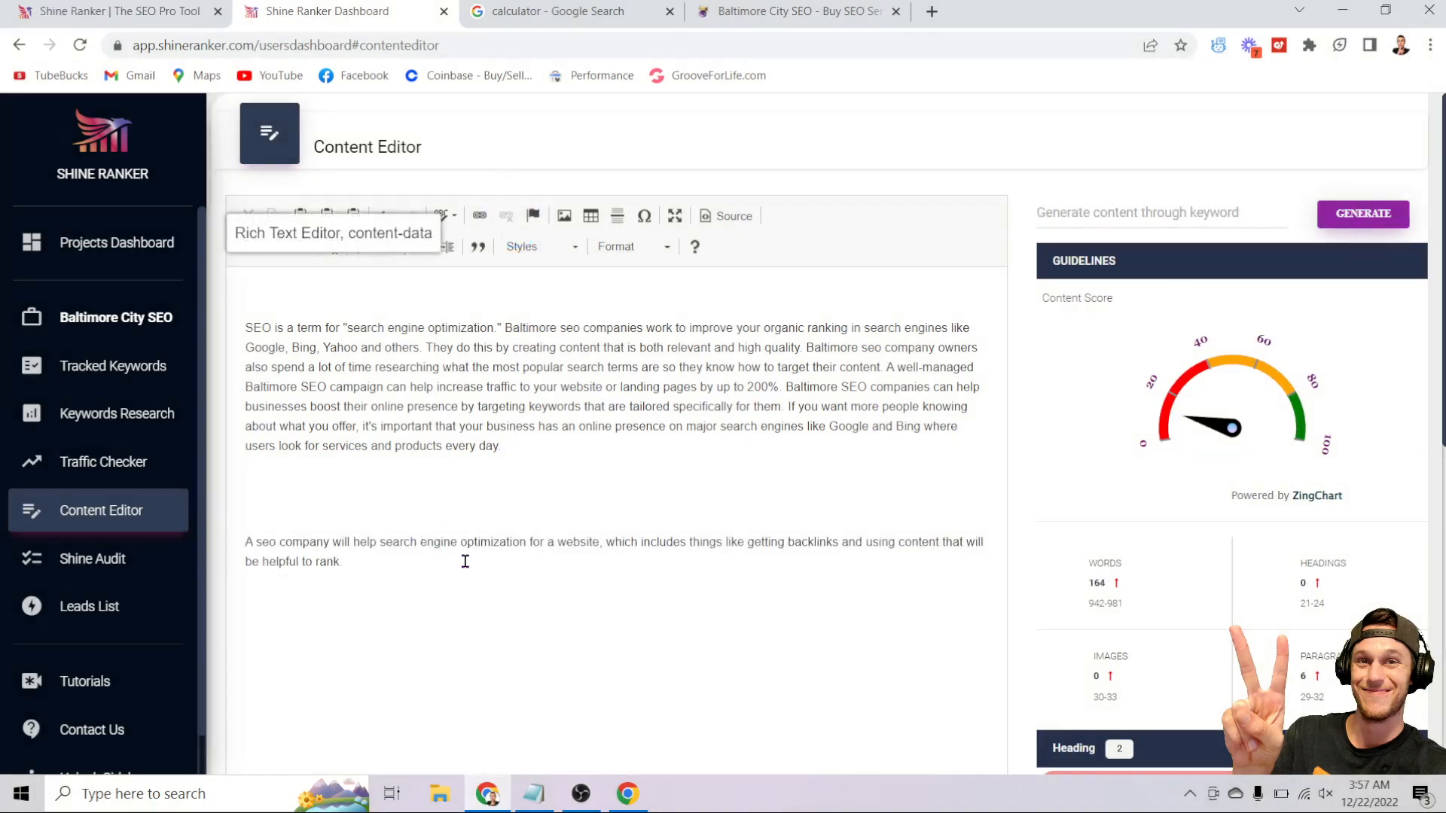
{"action": "left_click_drag", "start_coordinate": [465, 561], "coordinate": [283, 489]}
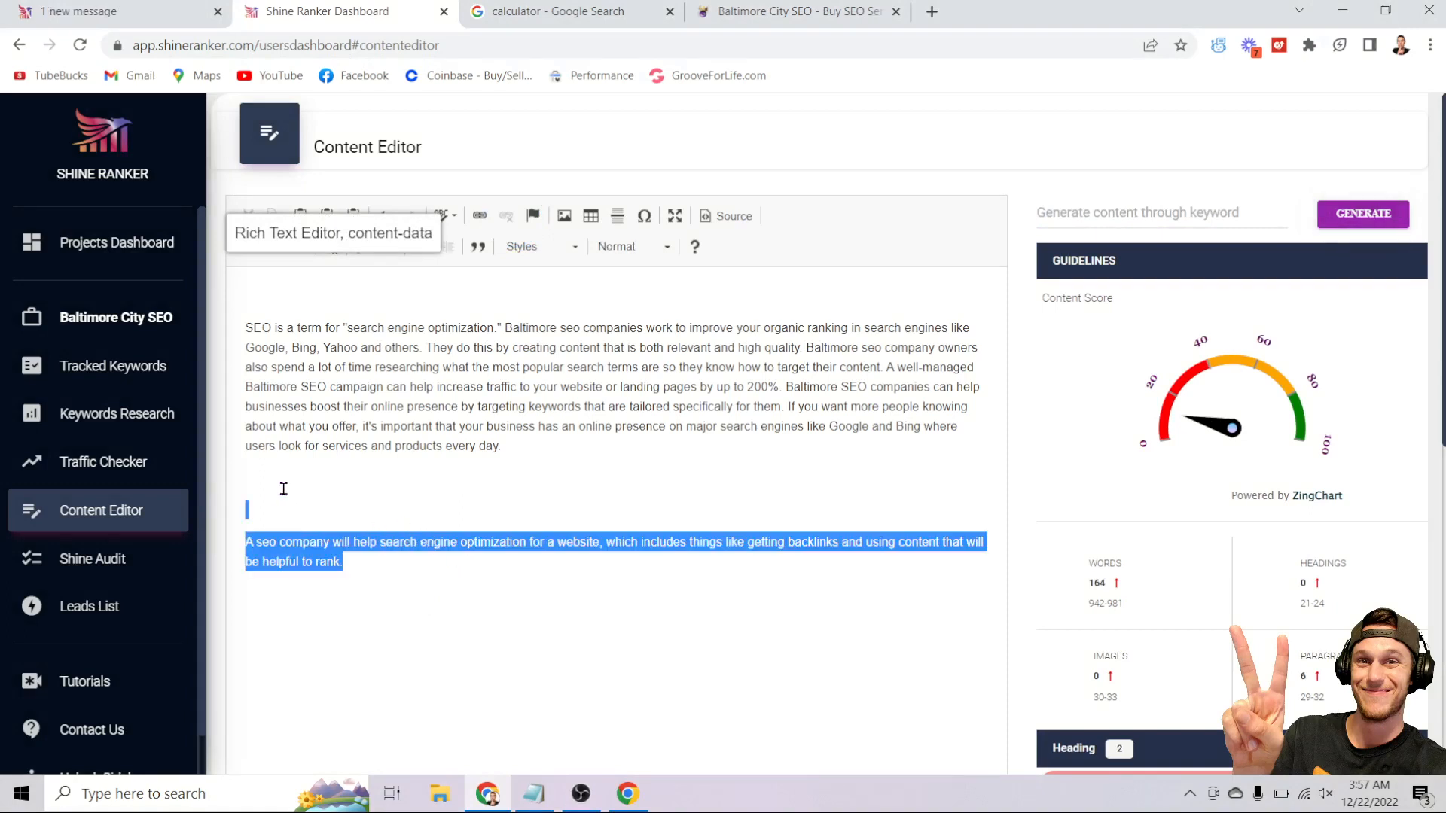
{"action": "left_click", "coordinate": [538, 537]}
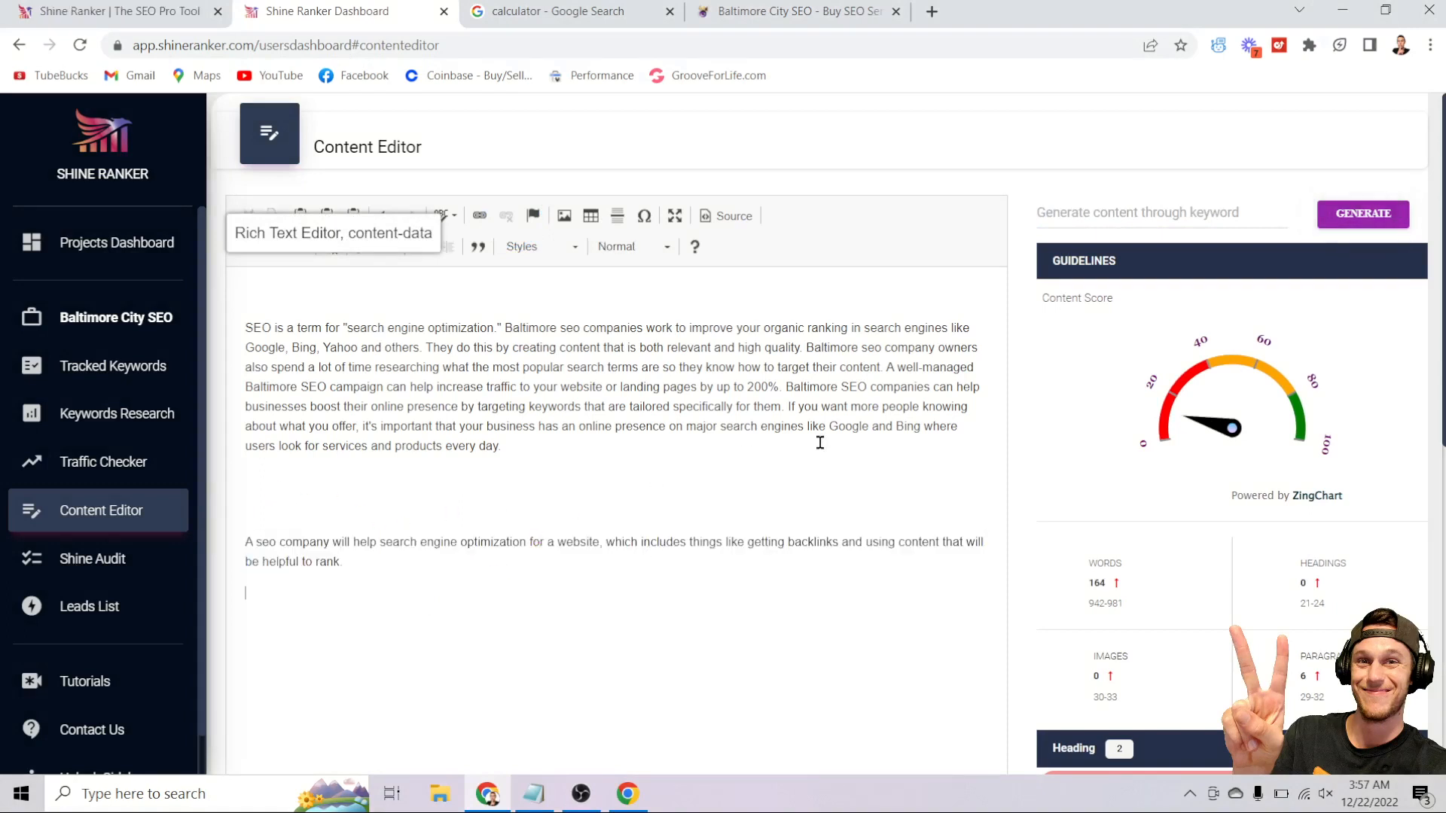
- Generate another content section for the keyword "What are the best methods for internet marketing"
{"action": "left_click", "coordinate": [1146, 211]}
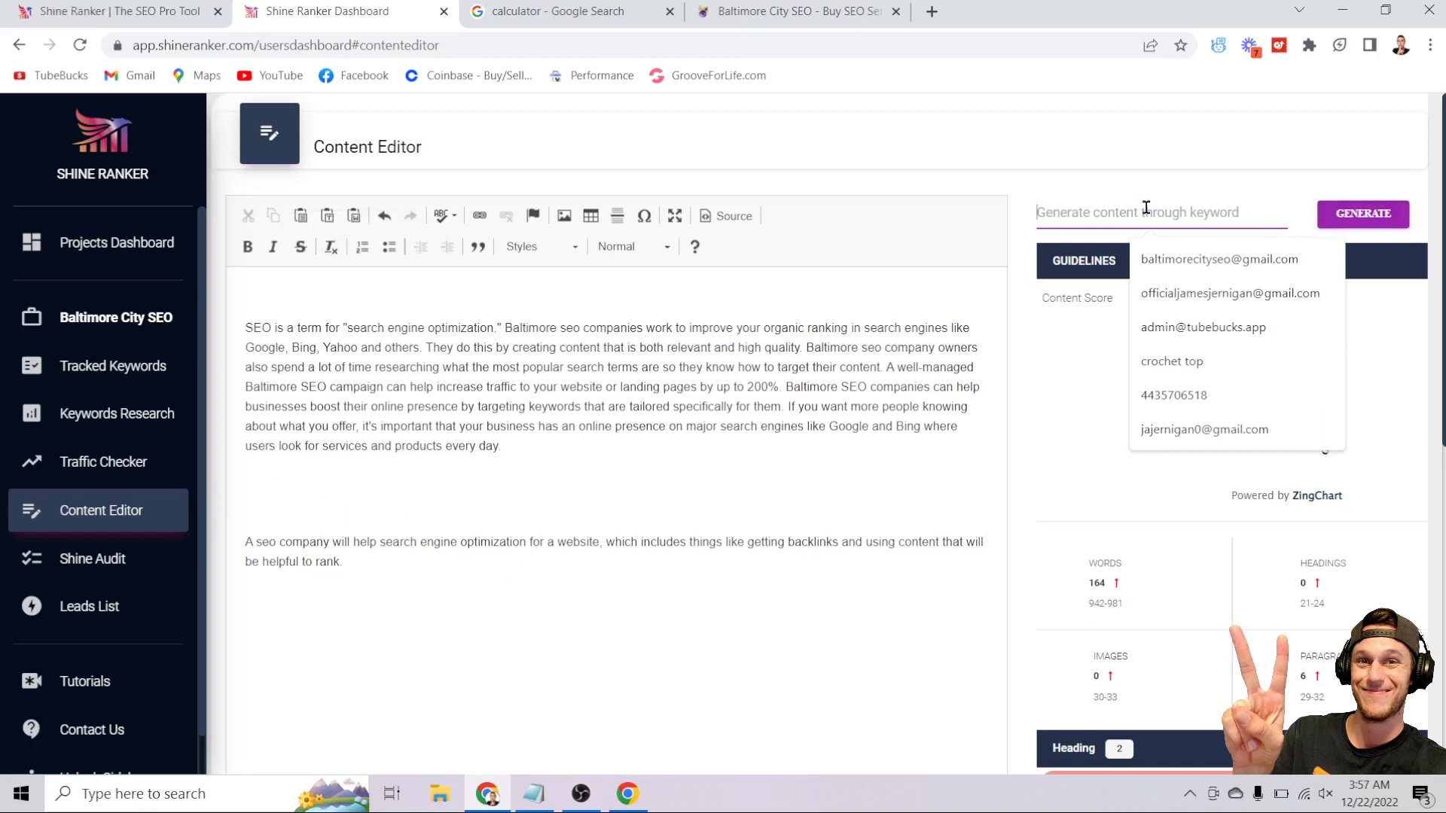
{"action": "type", "text": "Wha"}
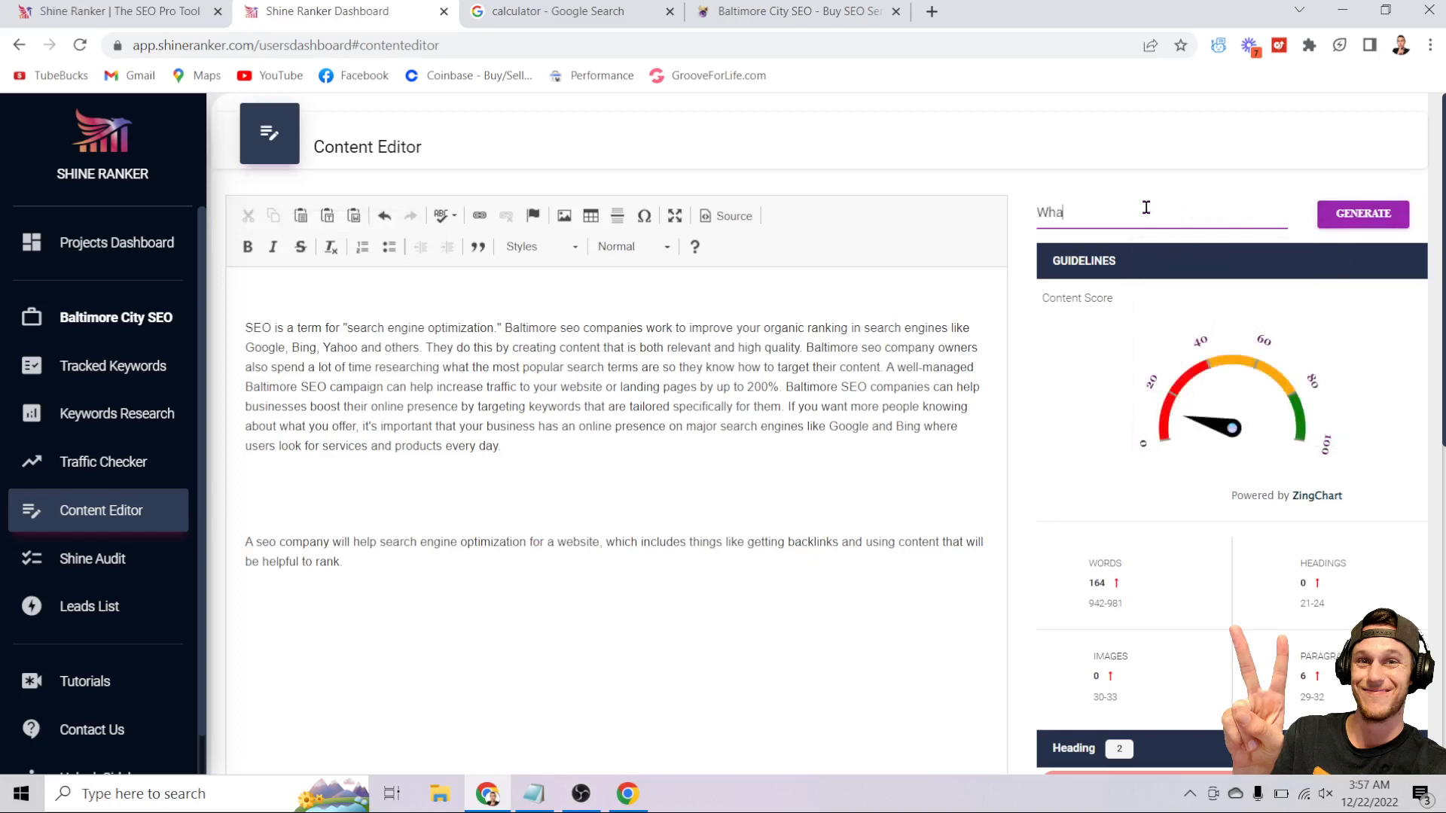
{"action": "type", "text": "t are the best methods for internet marketing"}
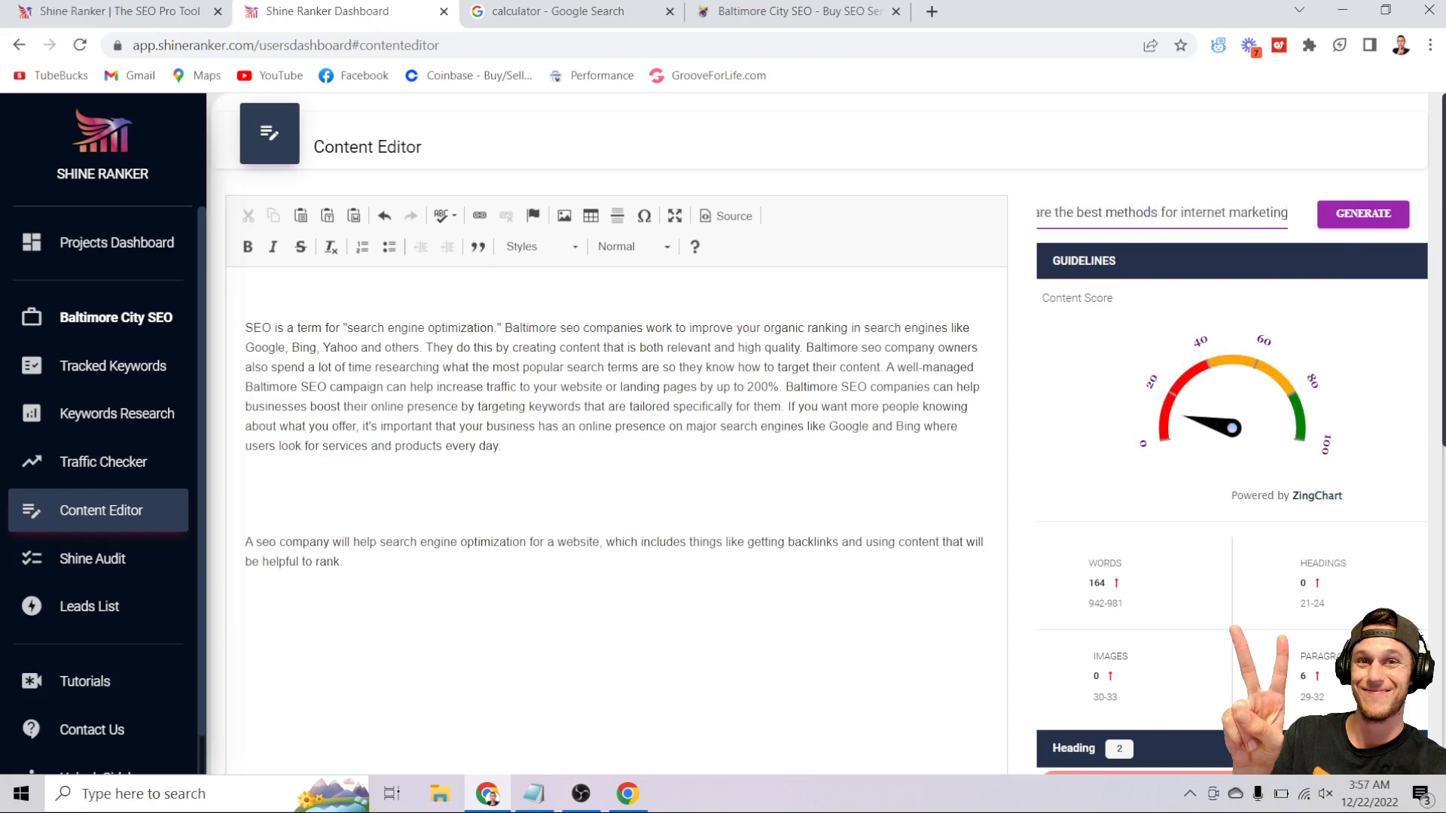
{"action": "left_click", "coordinate": [1380, 214]}
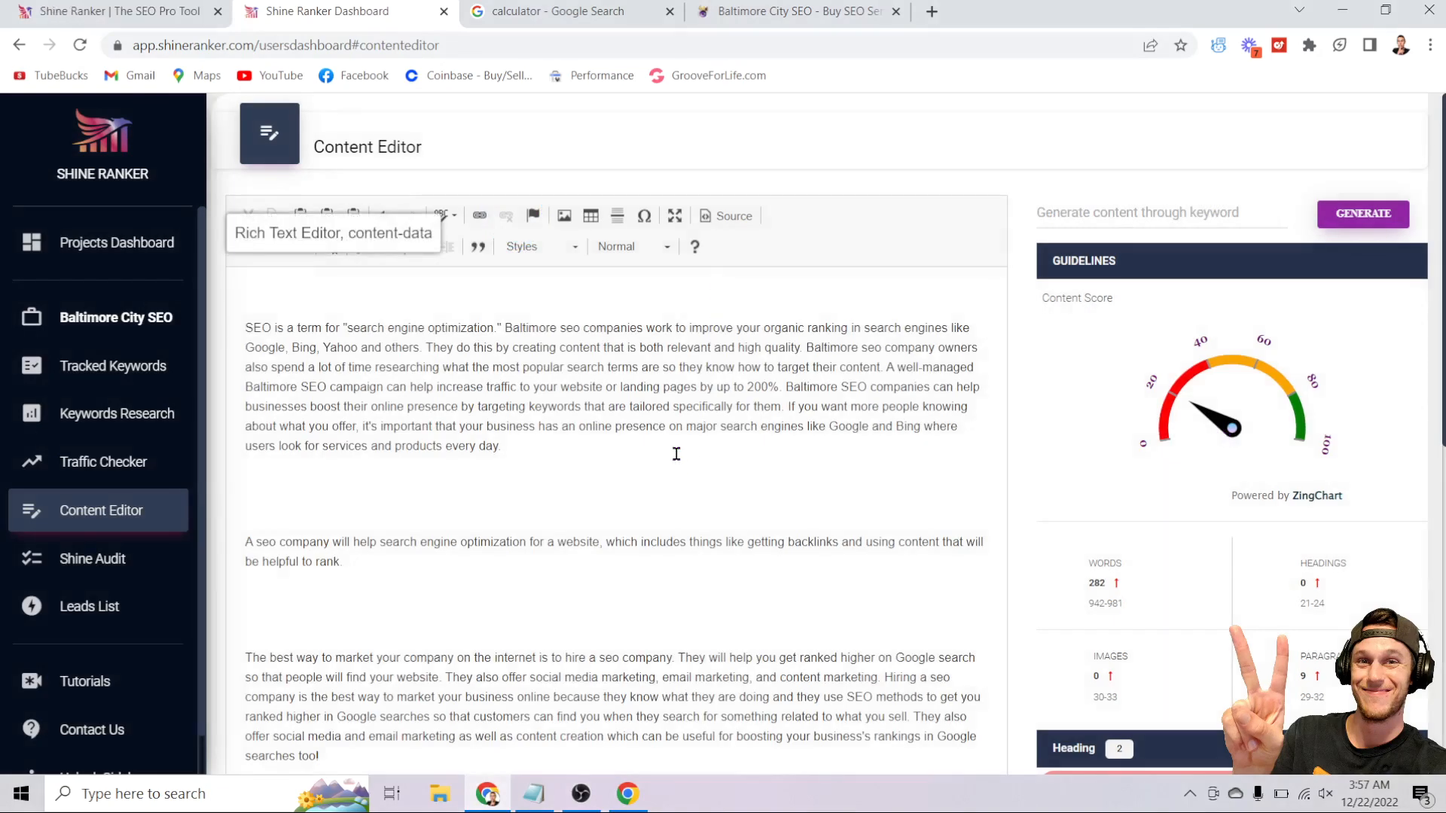
- Dismiss the low-battery notice and examine the draft against the content score, word, heading, image, paragraph and keyword guidelines
{"action": "scroll", "coordinate": [675, 454], "scroll_direction": "down", "scroll_amount": 1}
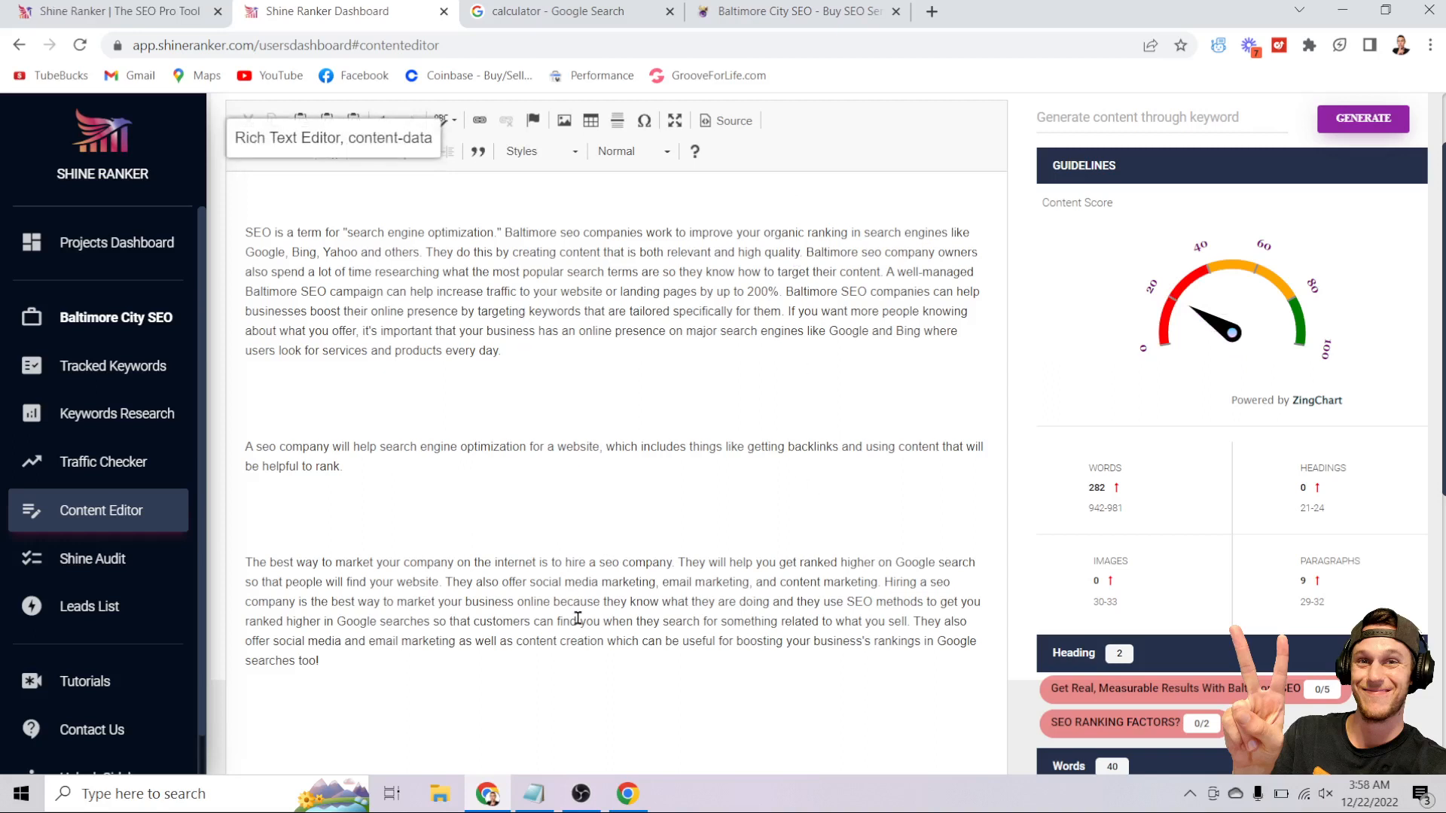
{"action": "left_click", "coordinate": [602, 690]}
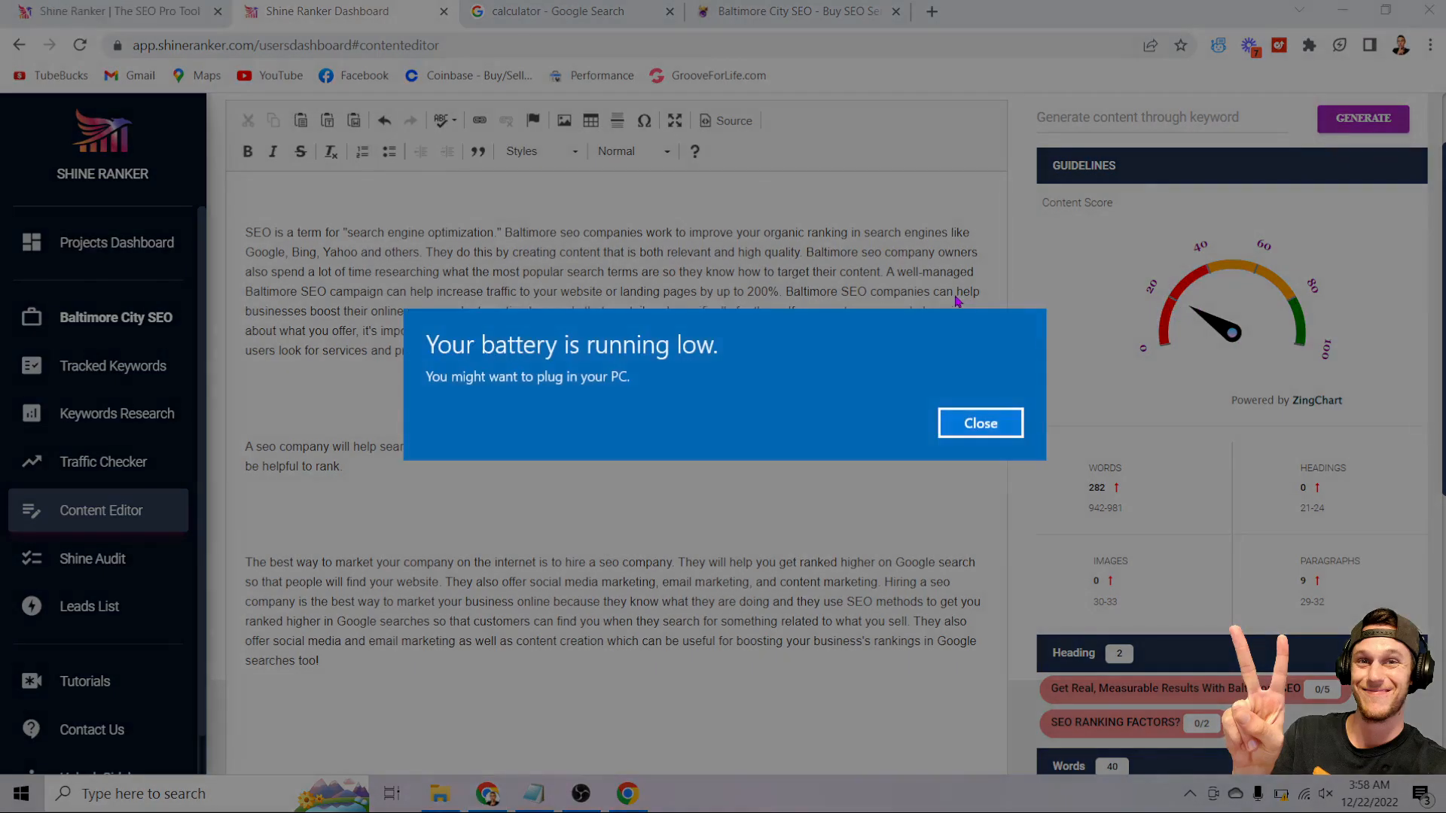
{"action": "left_click", "coordinate": [999, 424]}
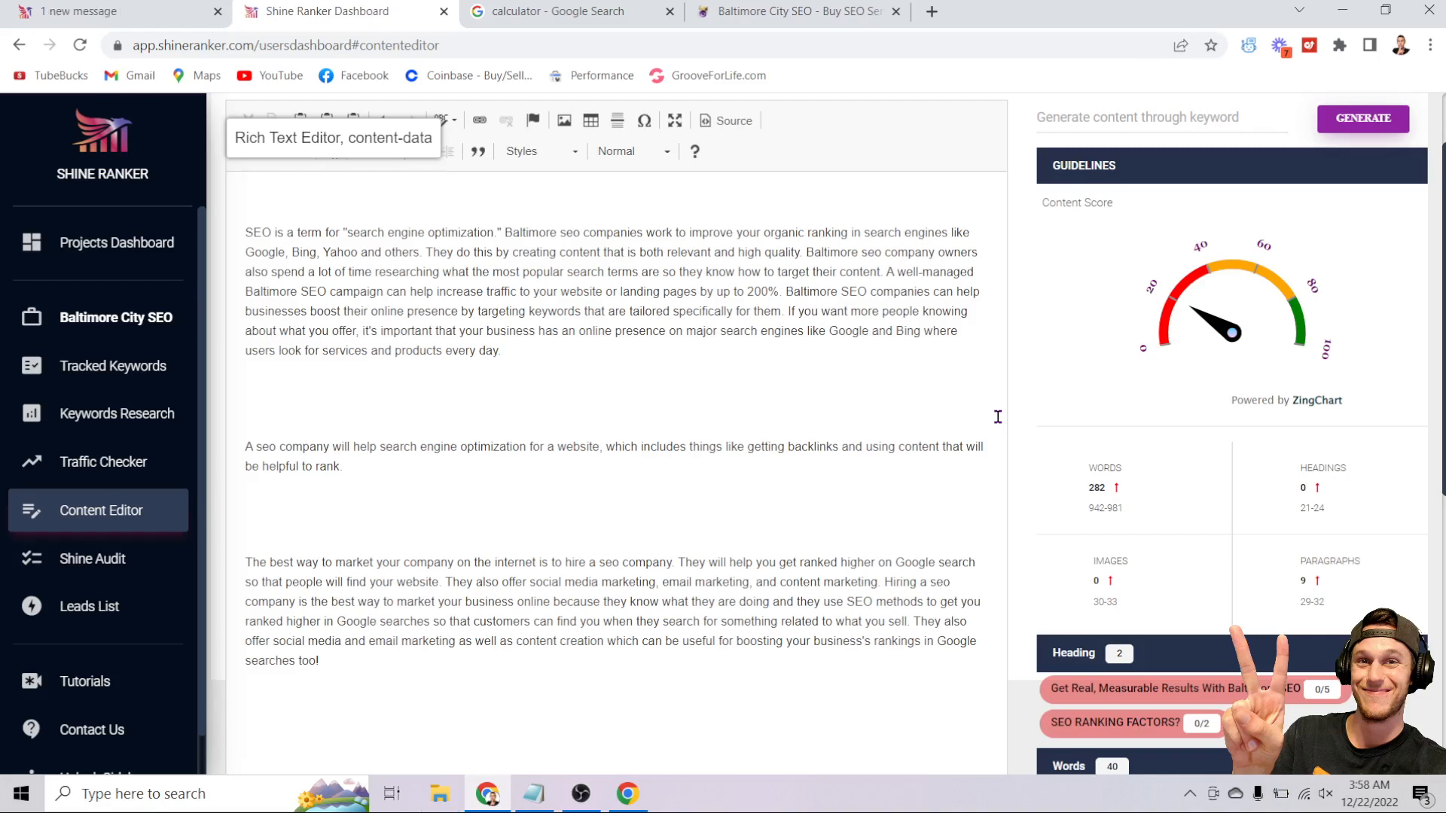
{"action": "scroll", "coordinate": [574, 352], "scroll_direction": "down", "scroll_amount": 1}
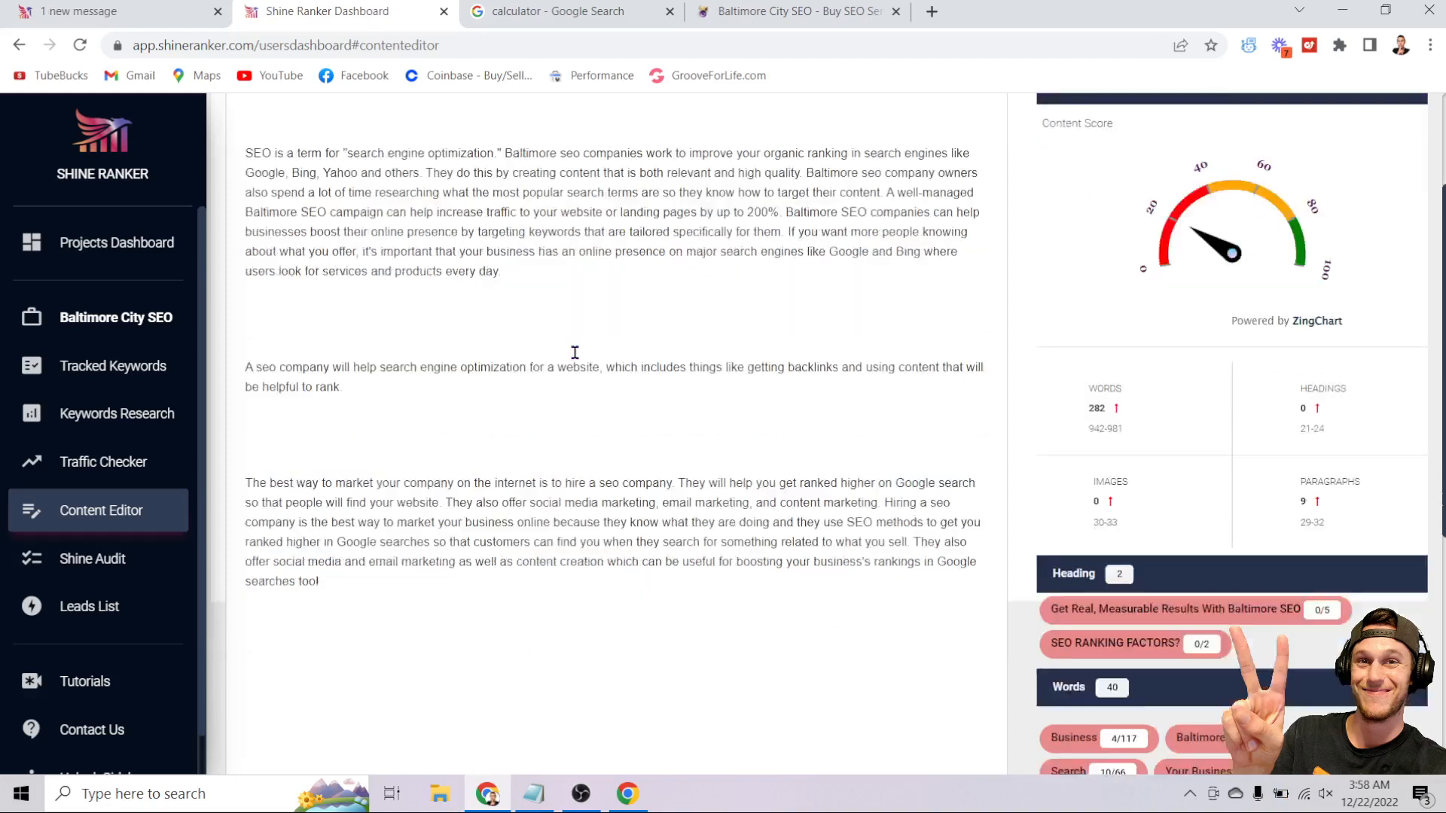
{"action": "scroll", "coordinate": [1202, 297], "scroll_direction": "down", "scroll_amount": 2}
{"action": "scroll", "coordinate": [1227, 281], "scroll_direction": "up", "scroll_amount": 2}
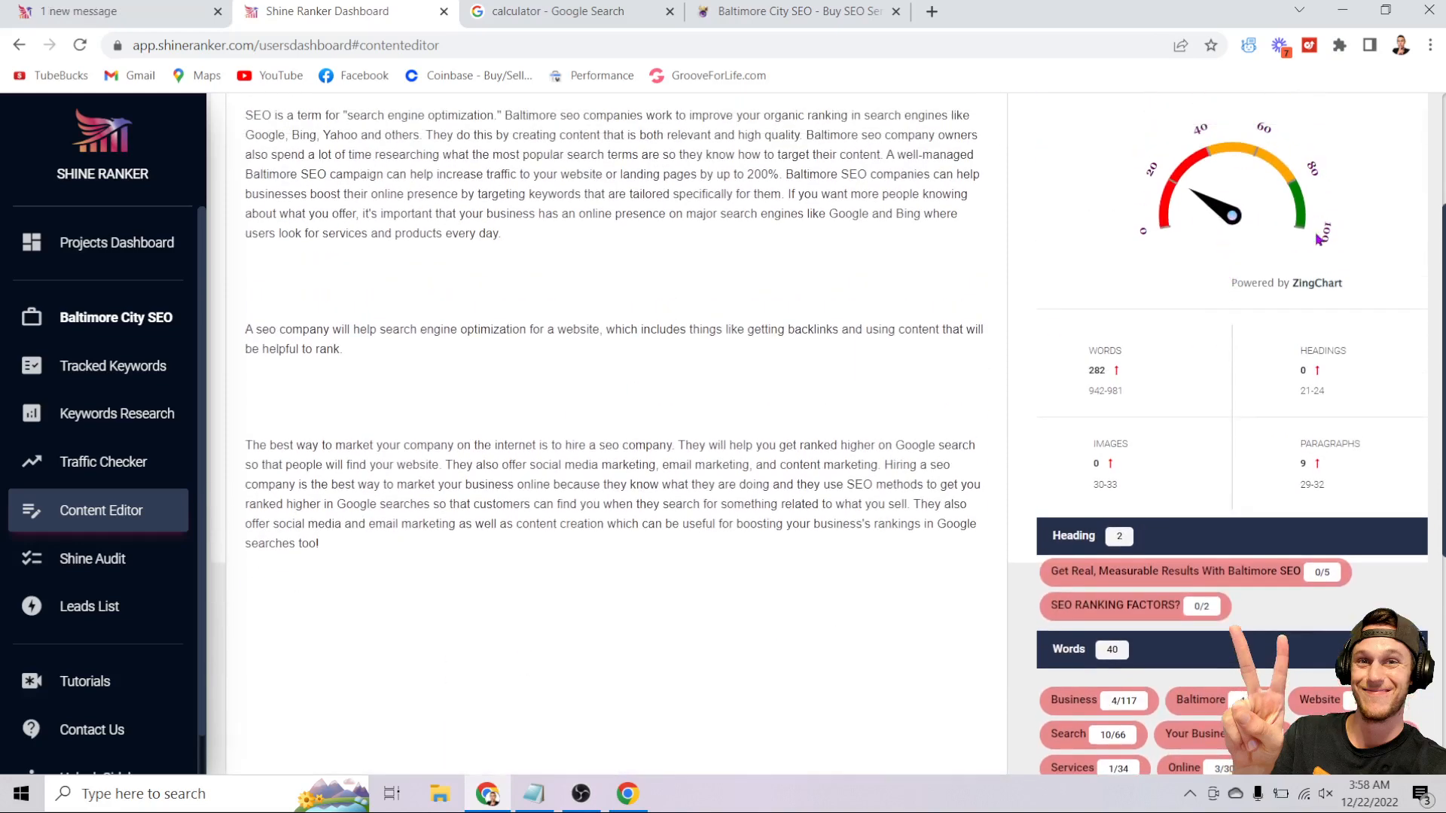
{"action": "scroll", "coordinate": [1221, 346], "scroll_direction": "down", "scroll_amount": 1}
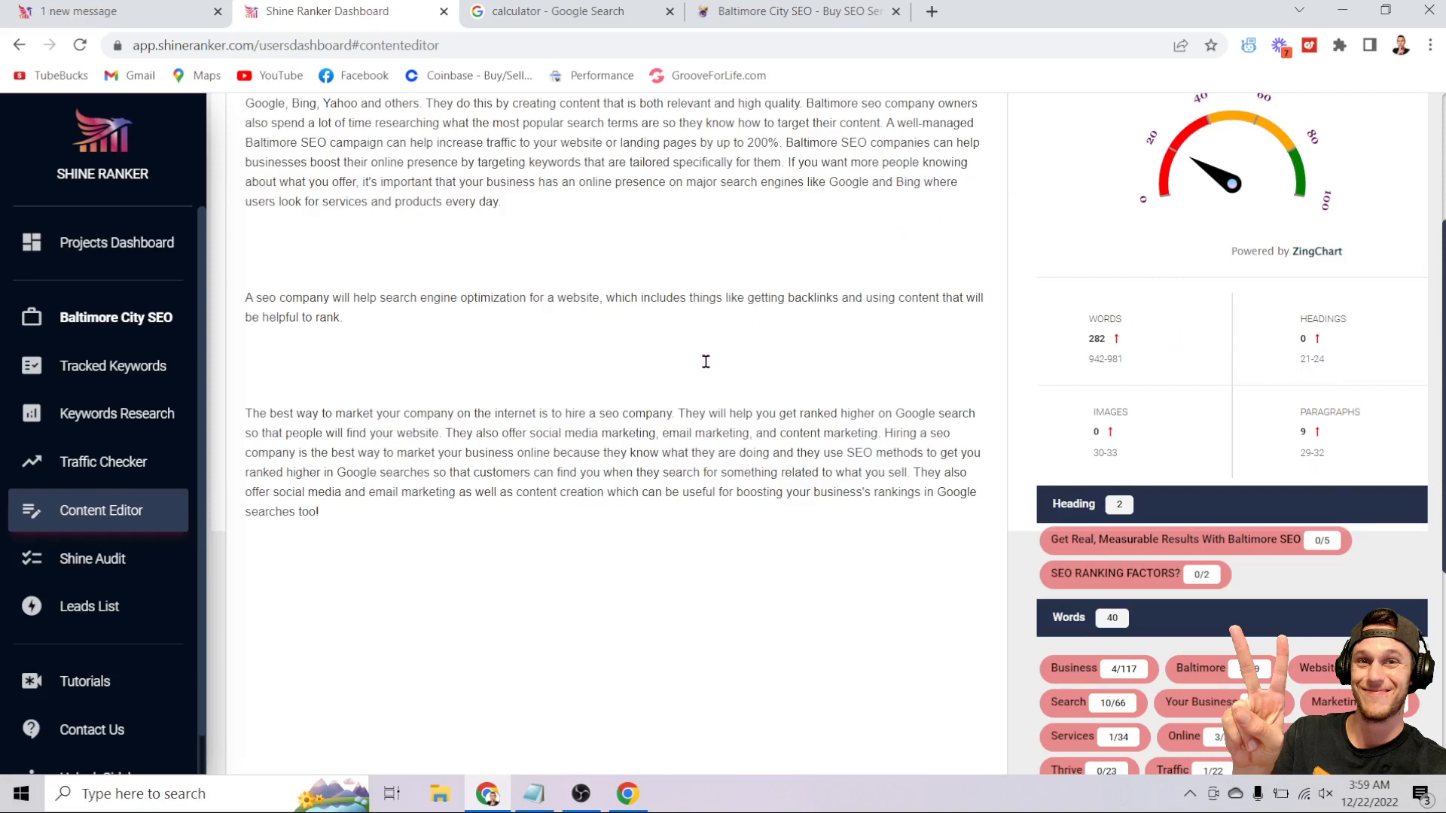
{"action": "scroll", "coordinate": [1191, 277], "scroll_direction": "down", "scroll_amount": 3}
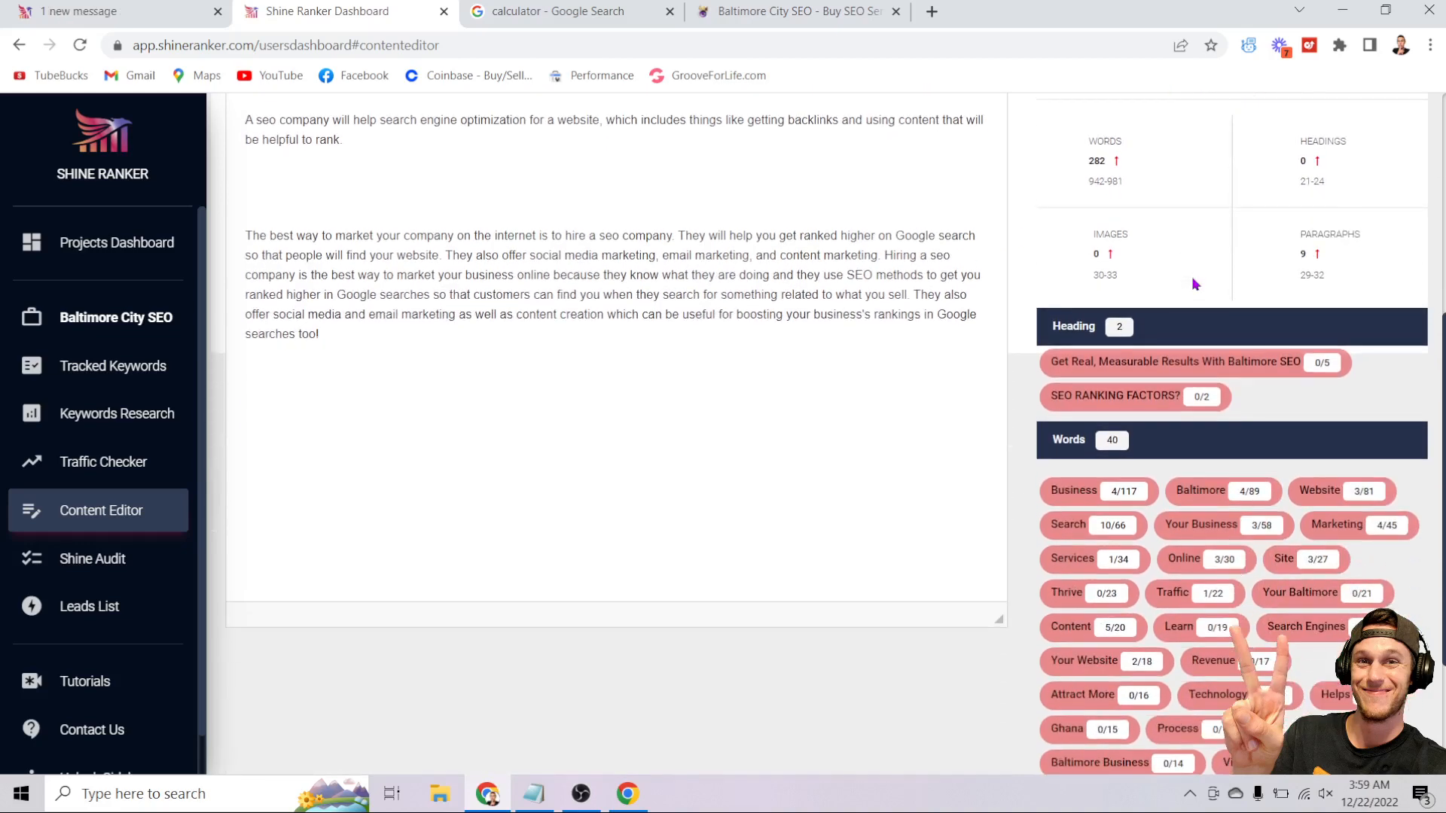
{"action": "scroll", "coordinate": [1330, 213], "scroll_direction": "down", "scroll_amount": 2}
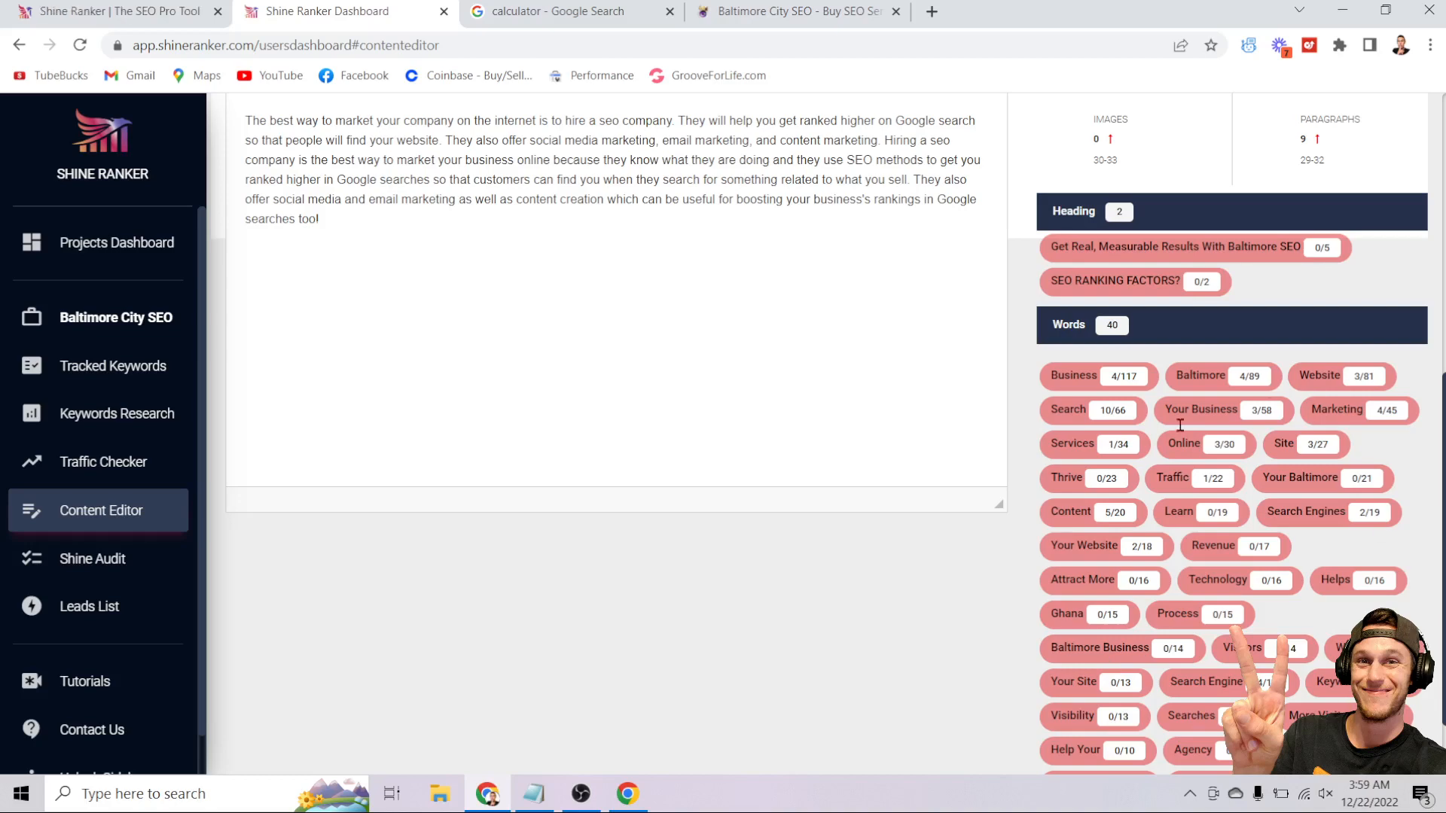
{"action": "scroll", "coordinate": [1174, 518], "scroll_direction": "up", "scroll_amount": 7}
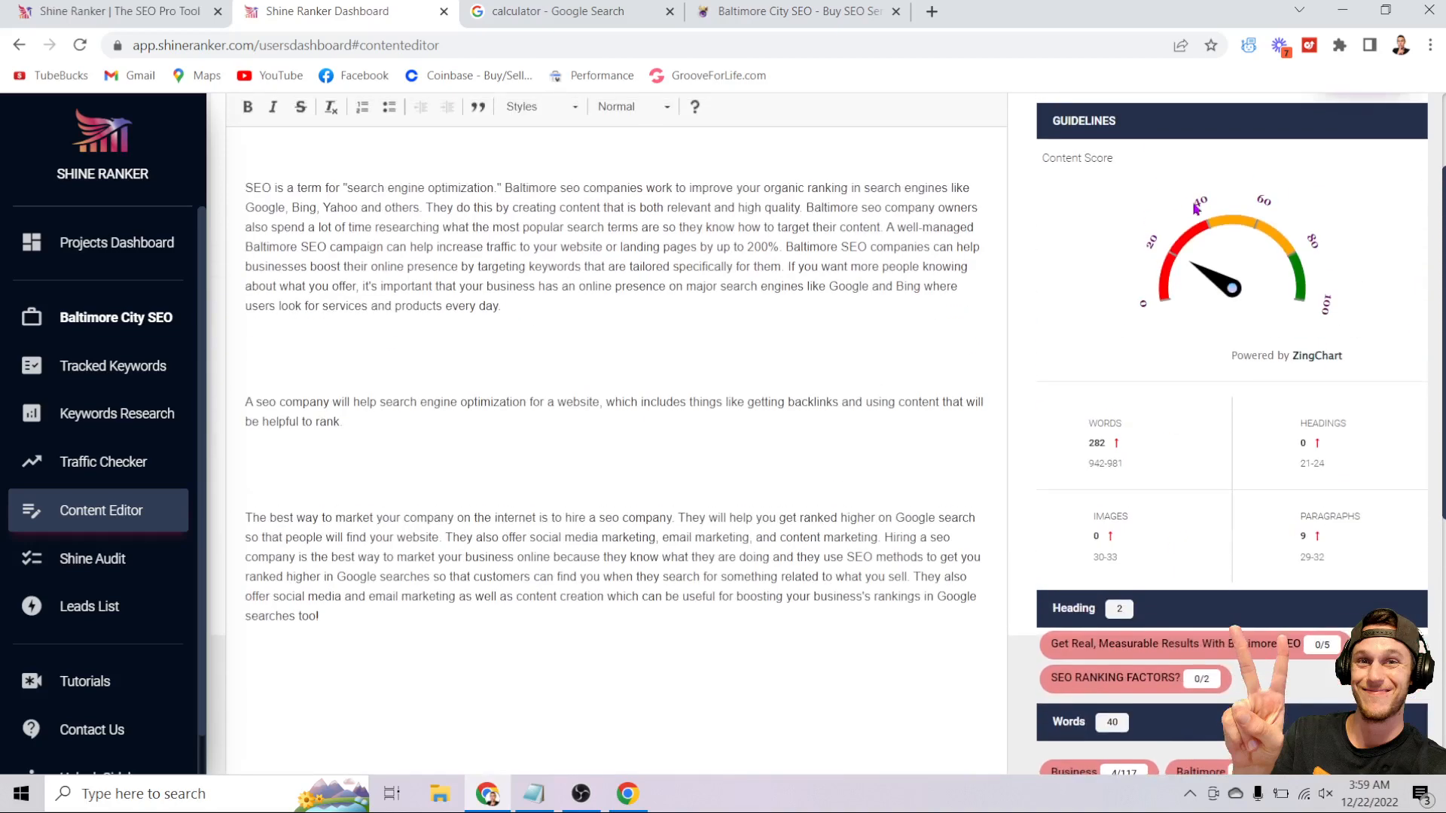
{"action": "scroll", "coordinate": [1174, 518], "scroll_direction": "up", "scroll_amount": 3}
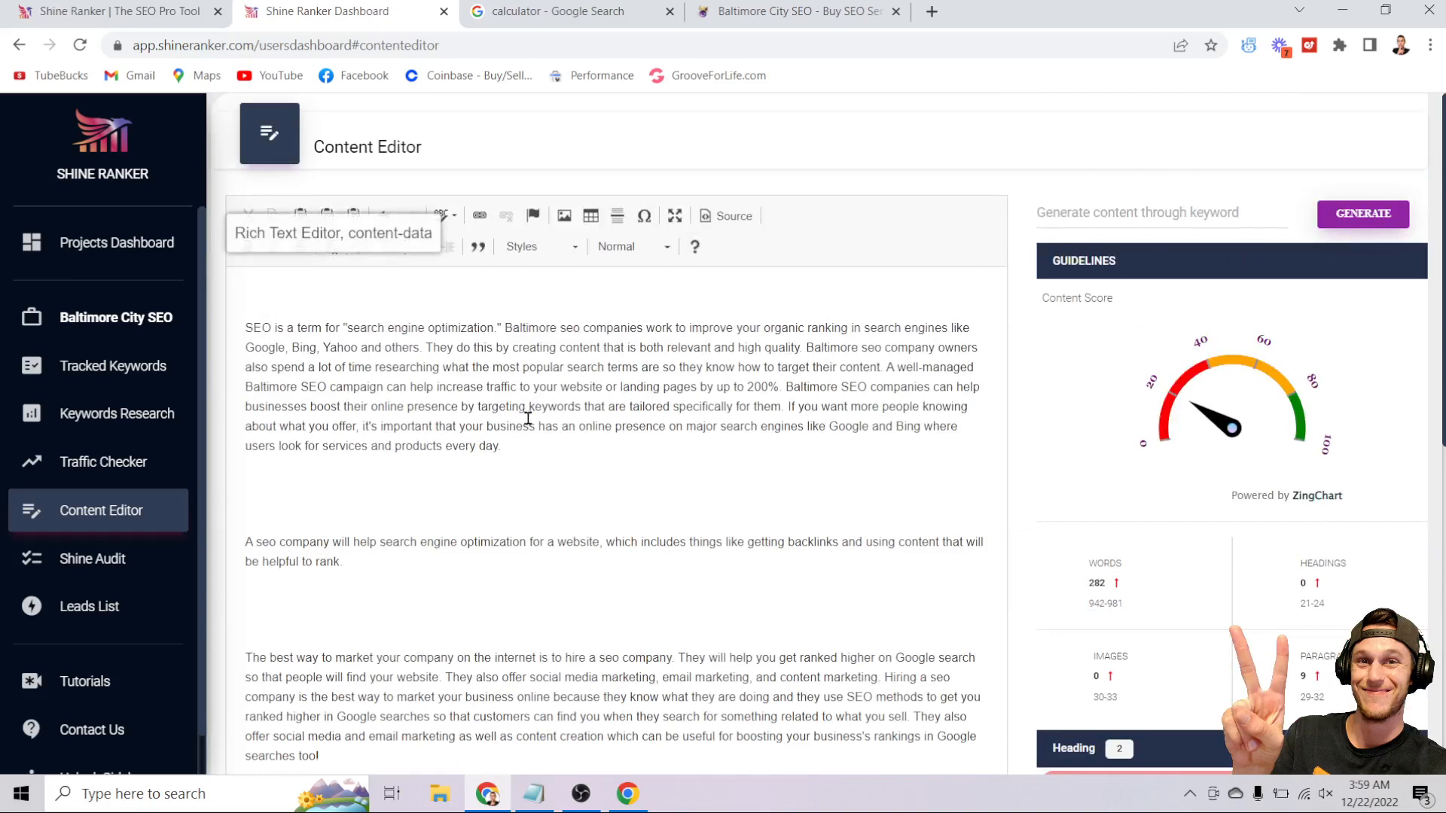
{"action": "scroll", "coordinate": [1376, 375], "scroll_direction": "down", "scroll_amount": 7}
{"action": "scroll", "coordinate": [1379, 383], "scroll_direction": "down", "scroll_amount": 2}
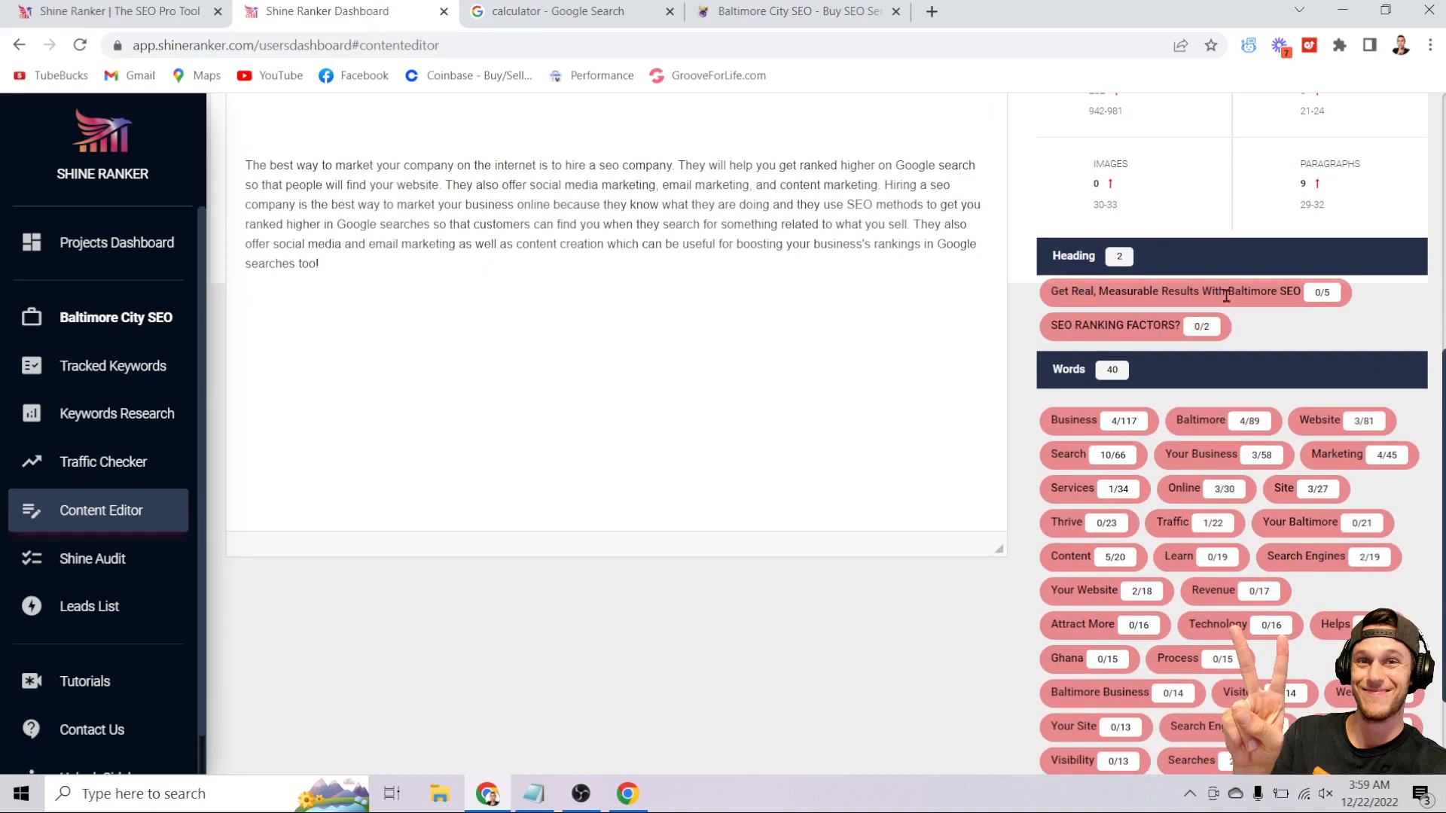
{"action": "scroll", "coordinate": [1278, 304], "scroll_direction": "up", "scroll_amount": 2}
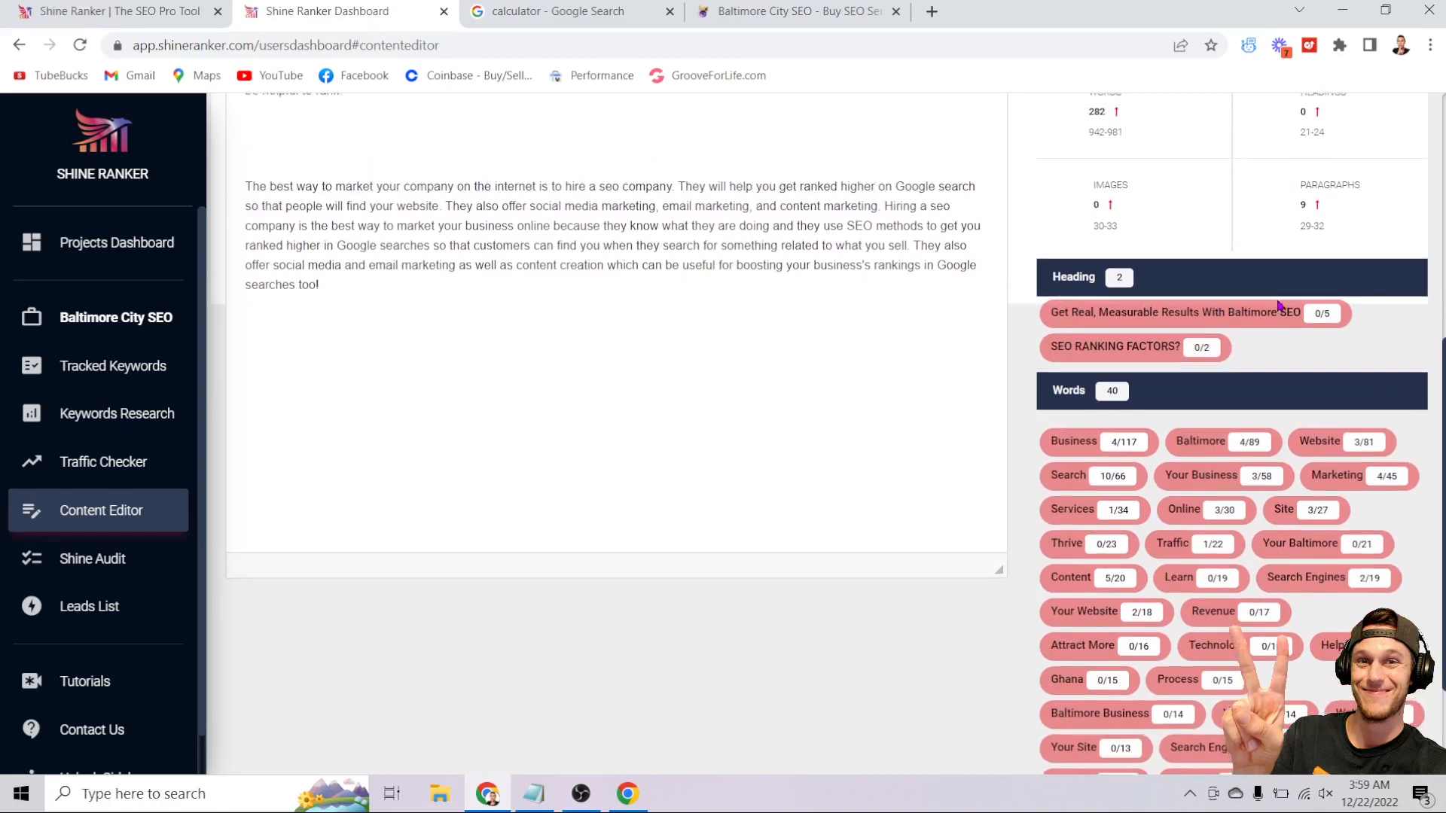
{"action": "scroll", "coordinate": [1276, 298], "scroll_direction": "up", "scroll_amount": 1}
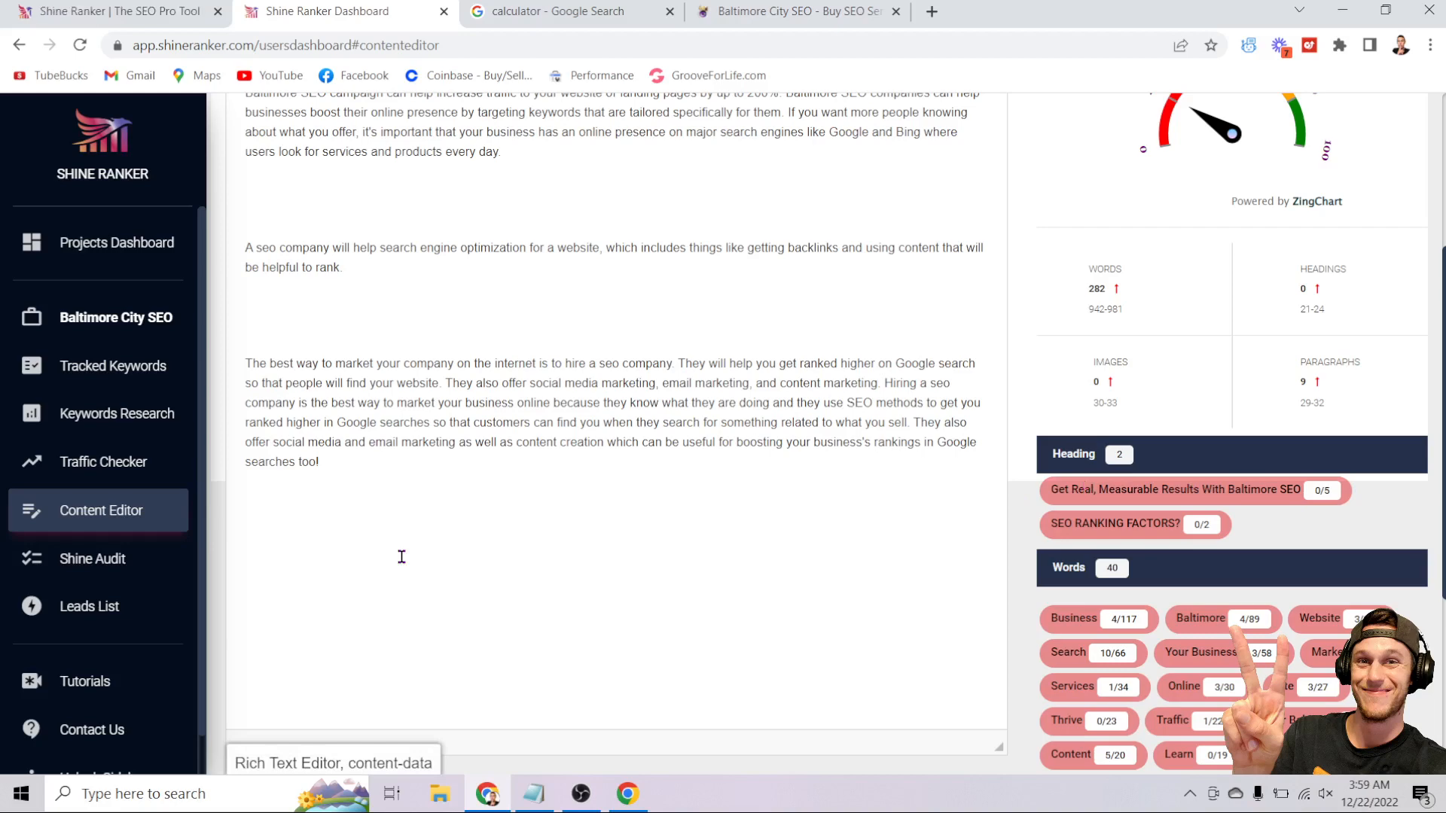
{"action": "scroll", "coordinate": [401, 557], "scroll_direction": "up", "scroll_amount": 4}
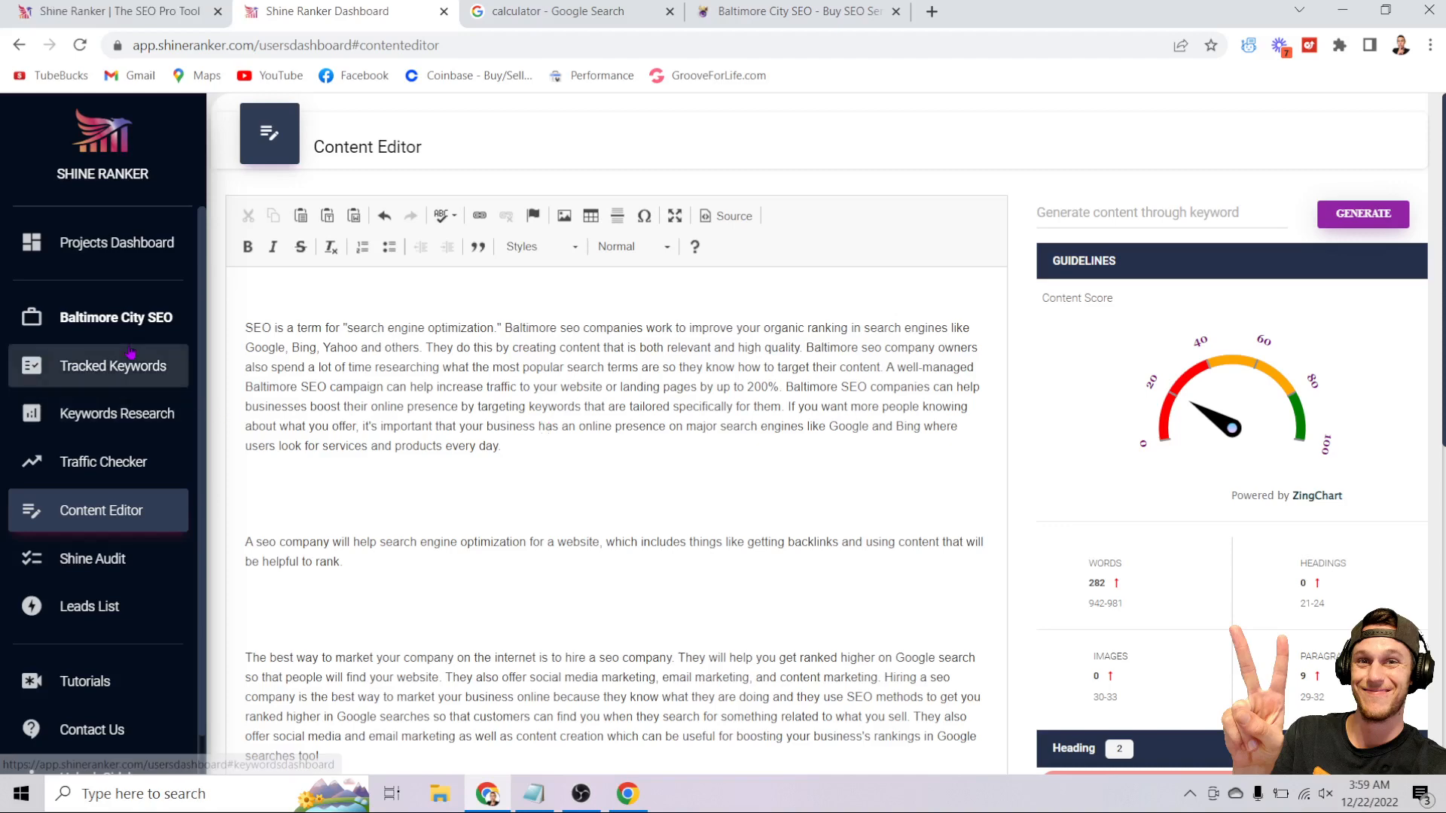
- Review the site's keywords in the Traffic Checker and compare them with the Tracked Keywords list
{"action": "left_click", "coordinate": [96, 459]}
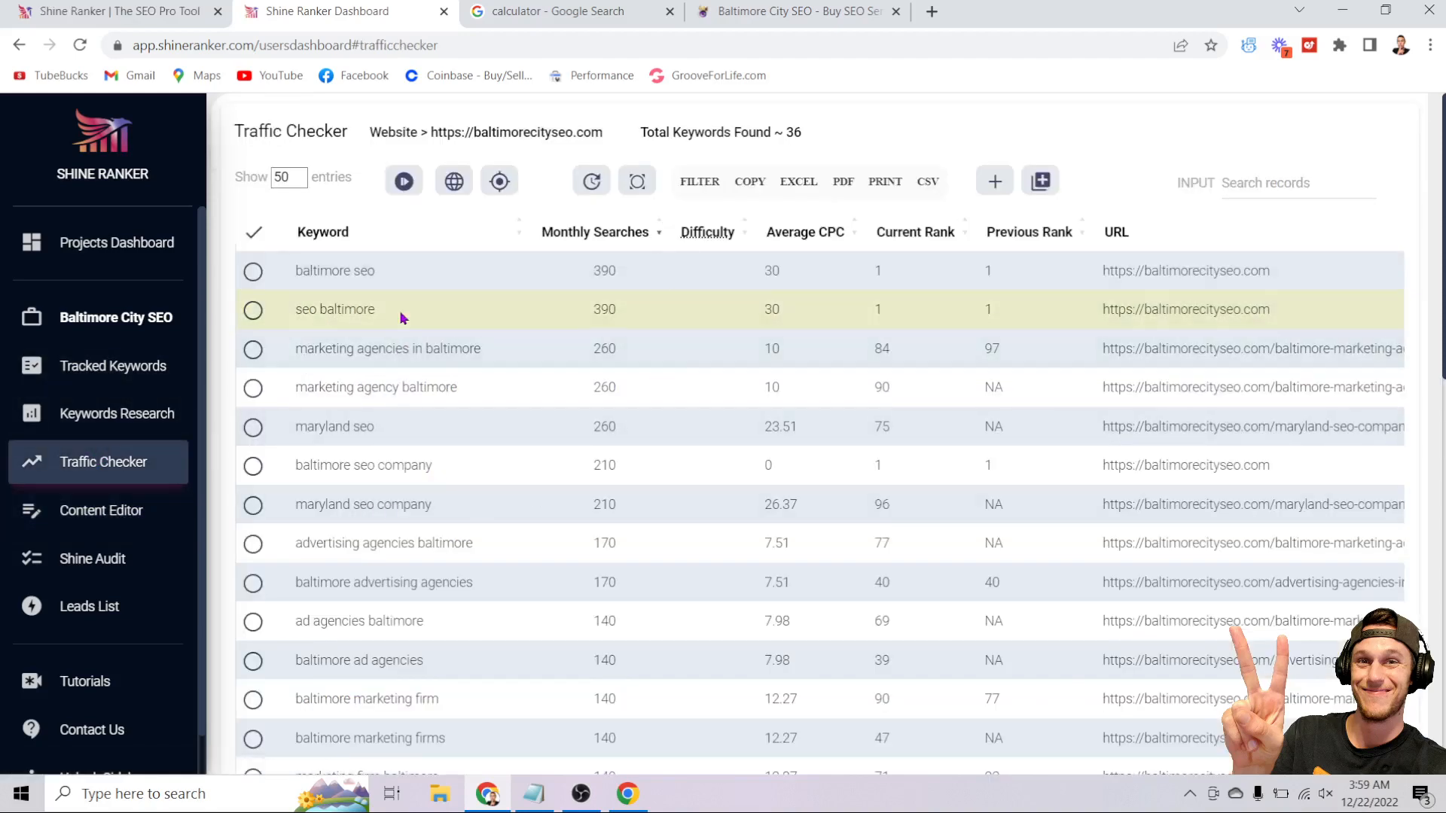
{"action": "scroll", "coordinate": [453, 648], "scroll_direction": "down", "scroll_amount": 12}
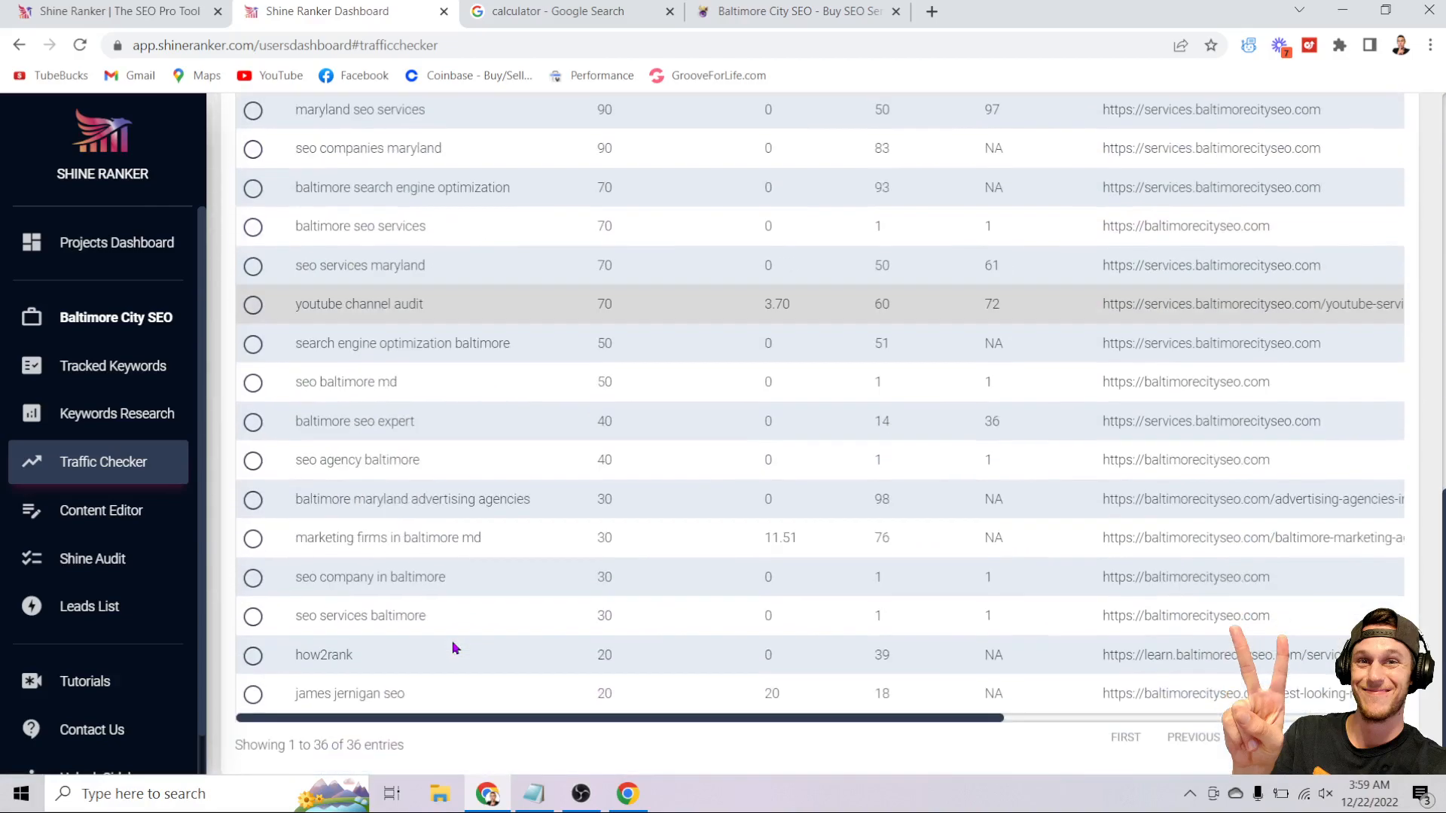
{"action": "scroll", "coordinate": [454, 648], "scroll_direction": "up", "scroll_amount": 12}
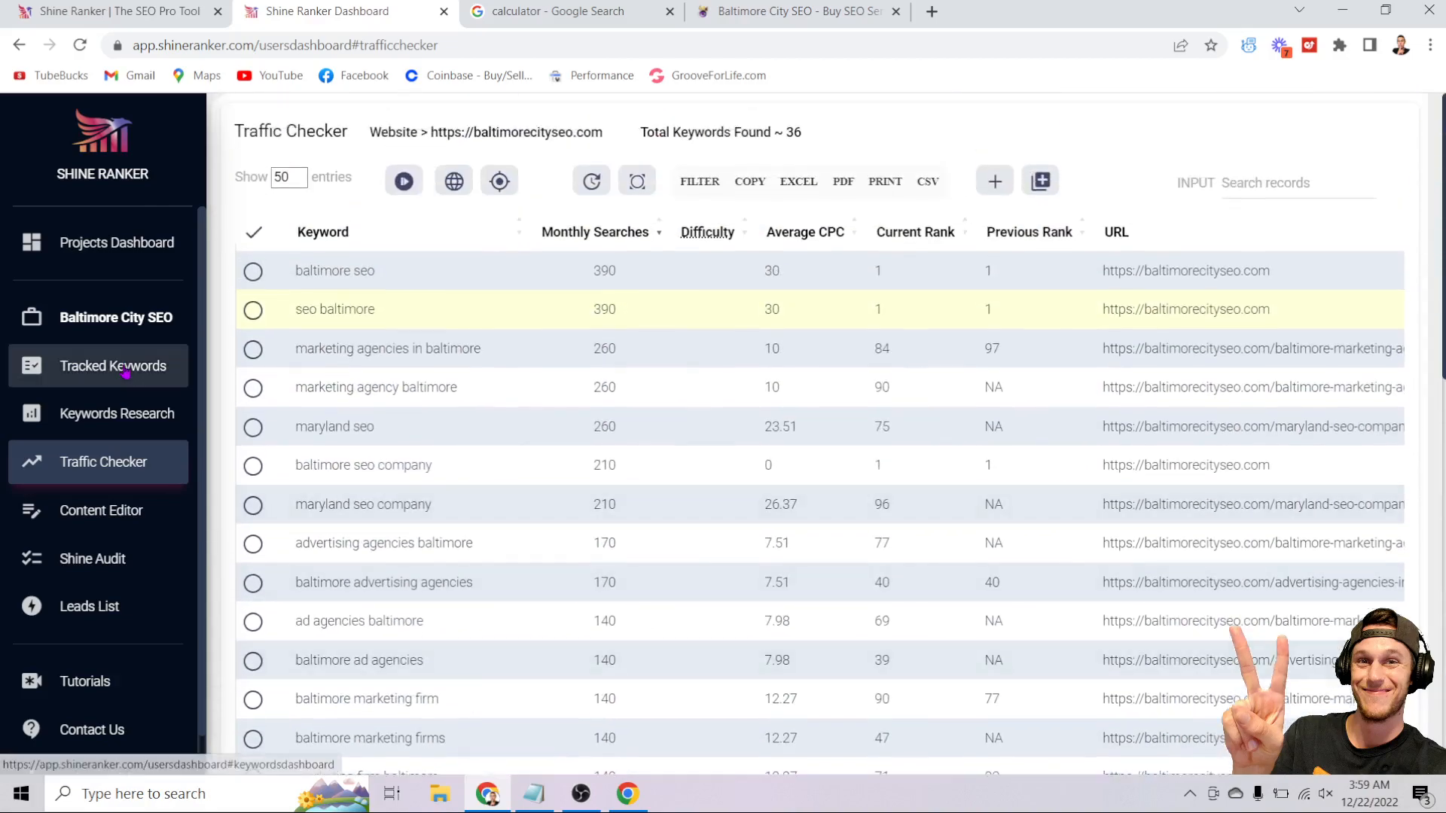
{"action": "left_click", "coordinate": [121, 366]}
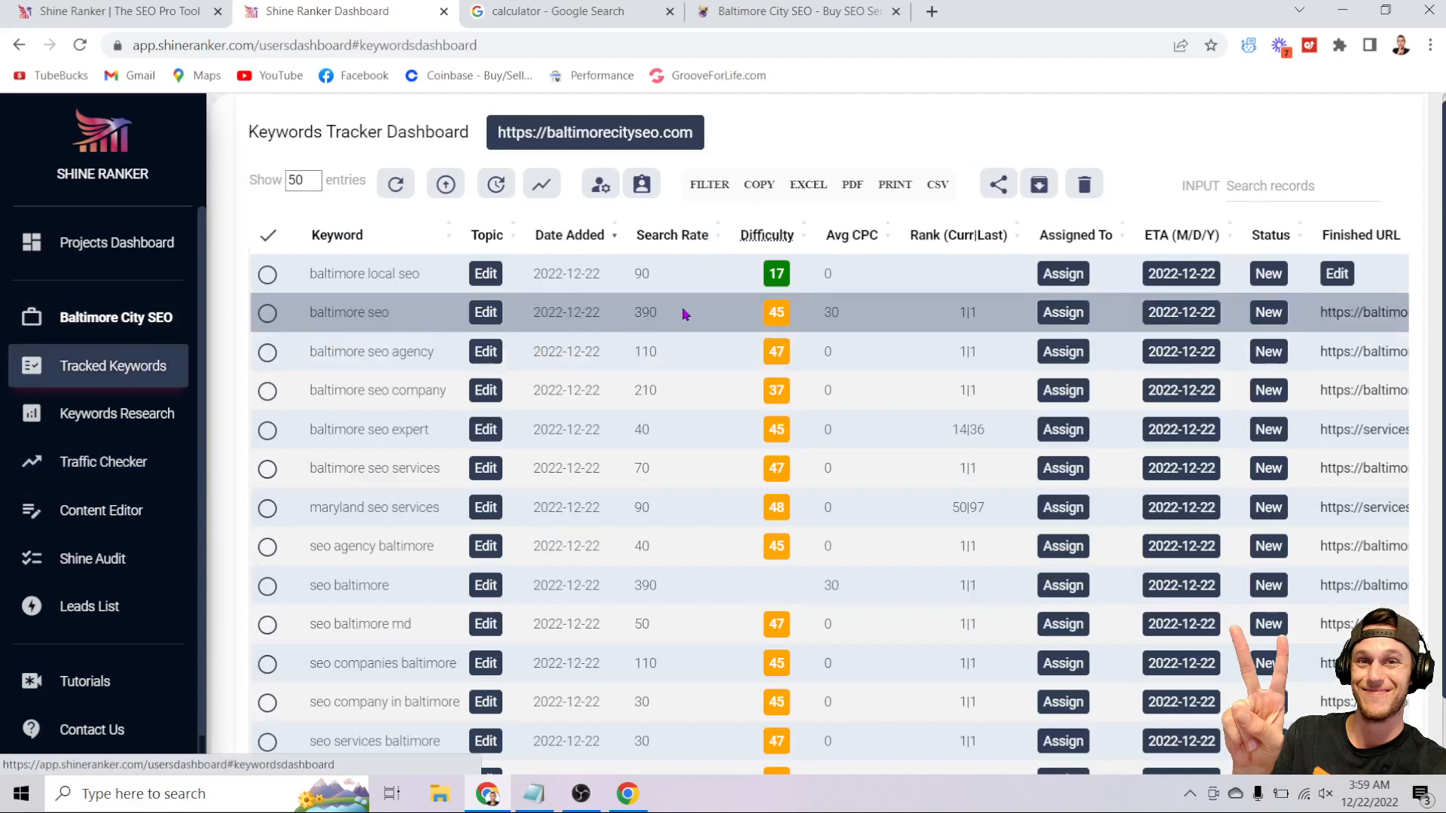
{"action": "scroll", "coordinate": [645, 444], "scroll_direction": "down", "scroll_amount": 2}
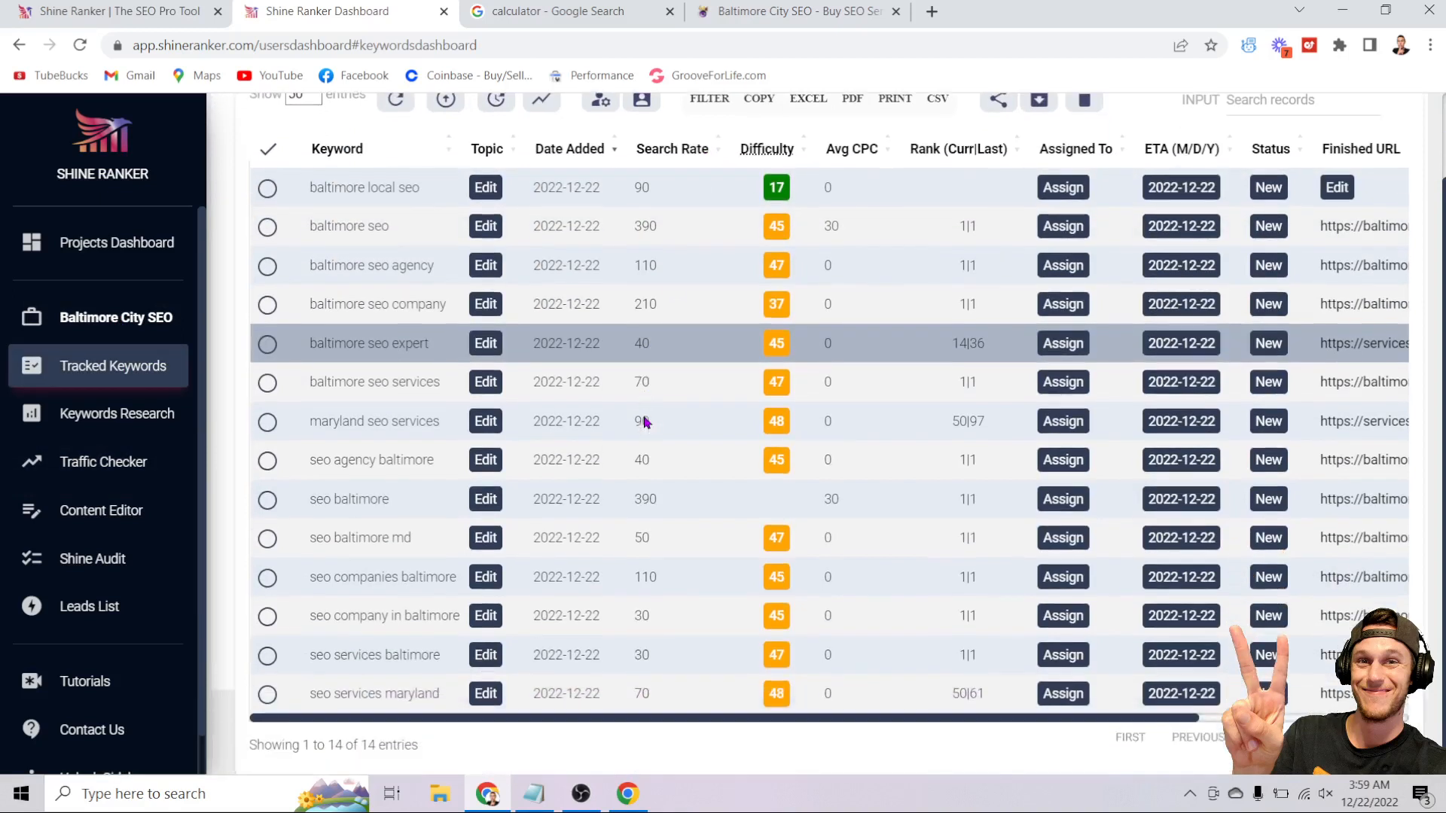
- Examine the current ranks, previous ranks and ranking URLs of the keywords in the Traffic Checker
{"action": "left_click", "coordinate": [130, 471]}
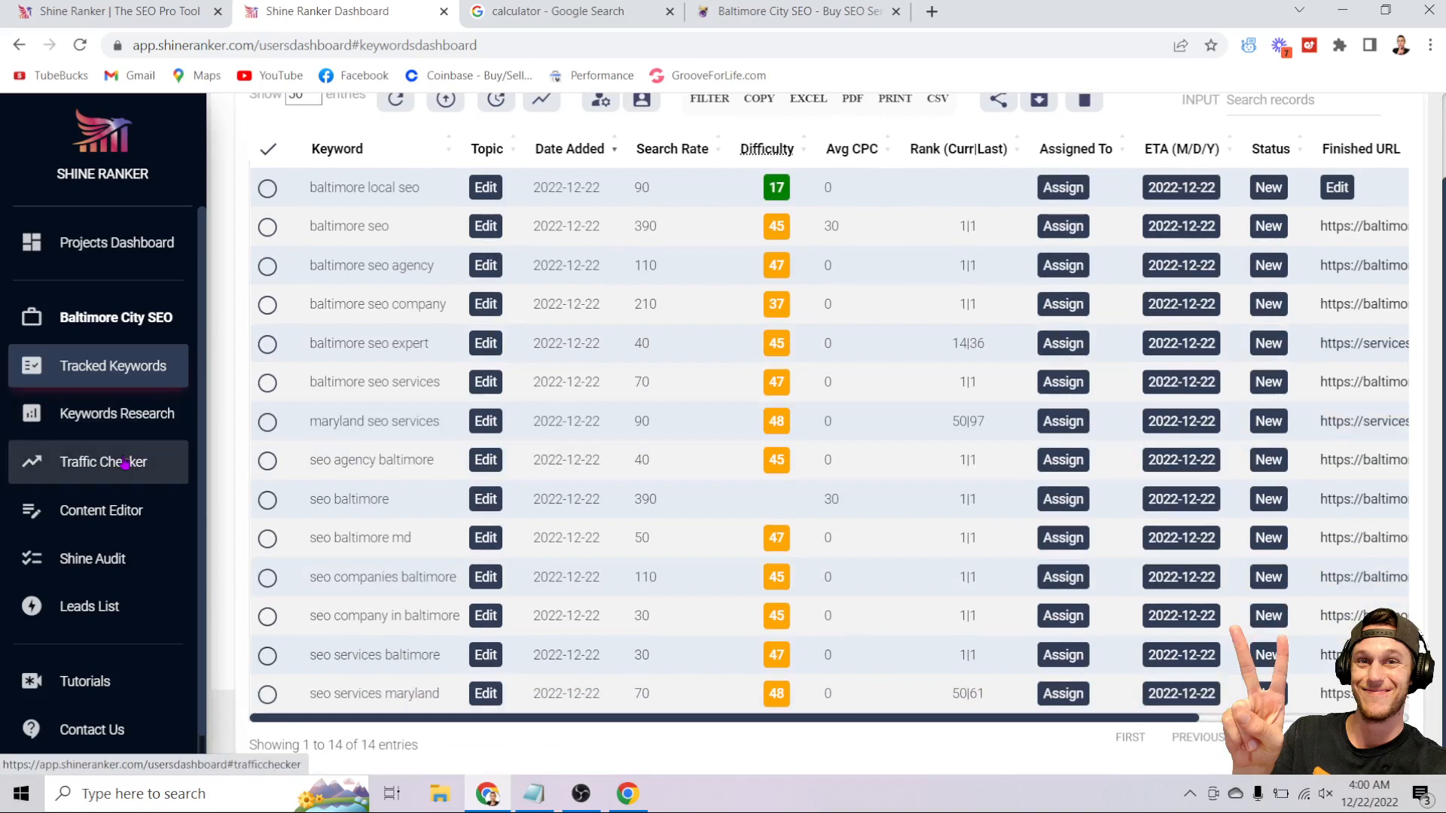
{"action": "scroll", "coordinate": [925, 348], "scroll_direction": "right", "scroll_amount": 5}
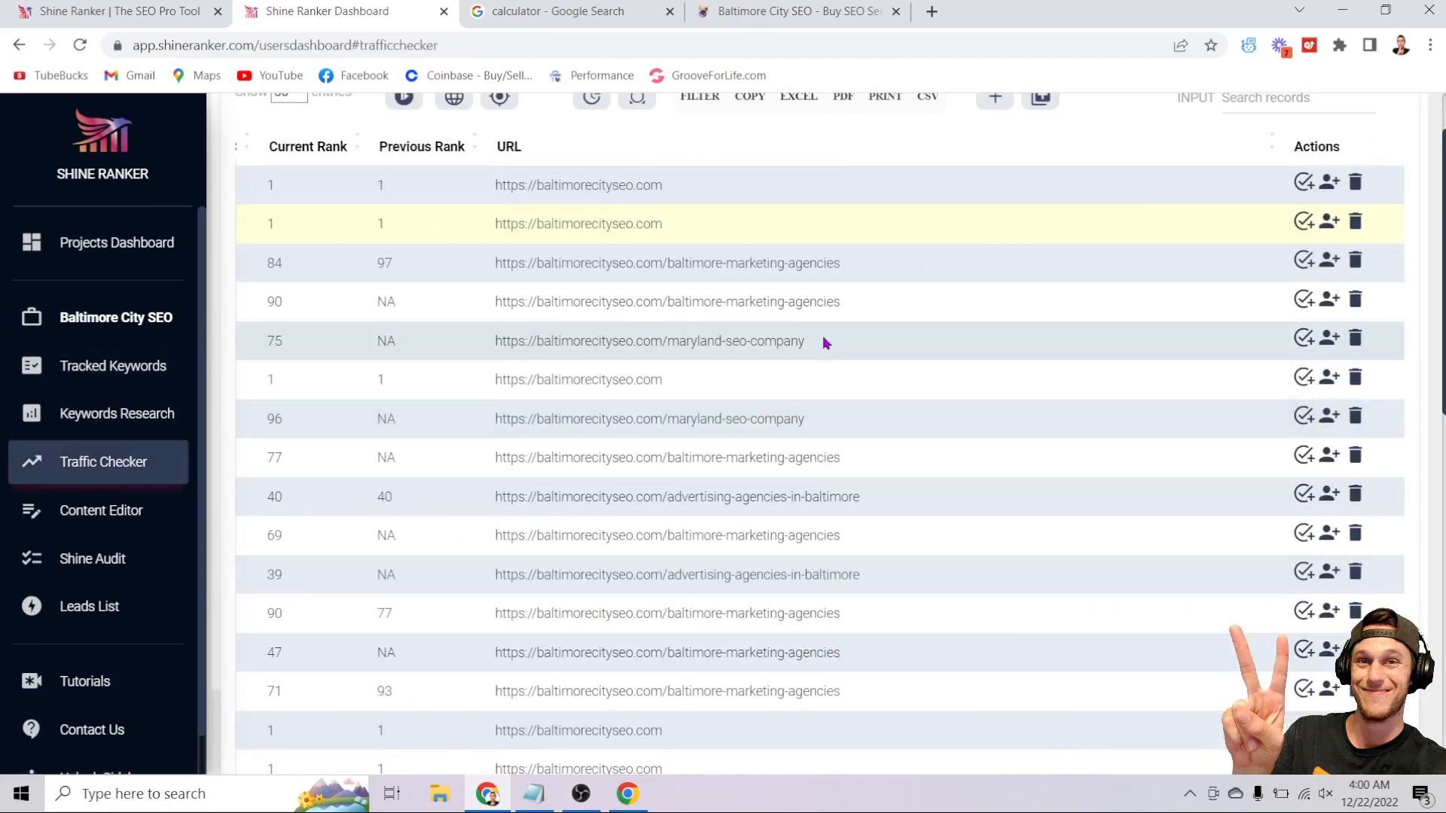
{"action": "scroll", "coordinate": [791, 324], "scroll_direction": "up", "scroll_amount": 1}
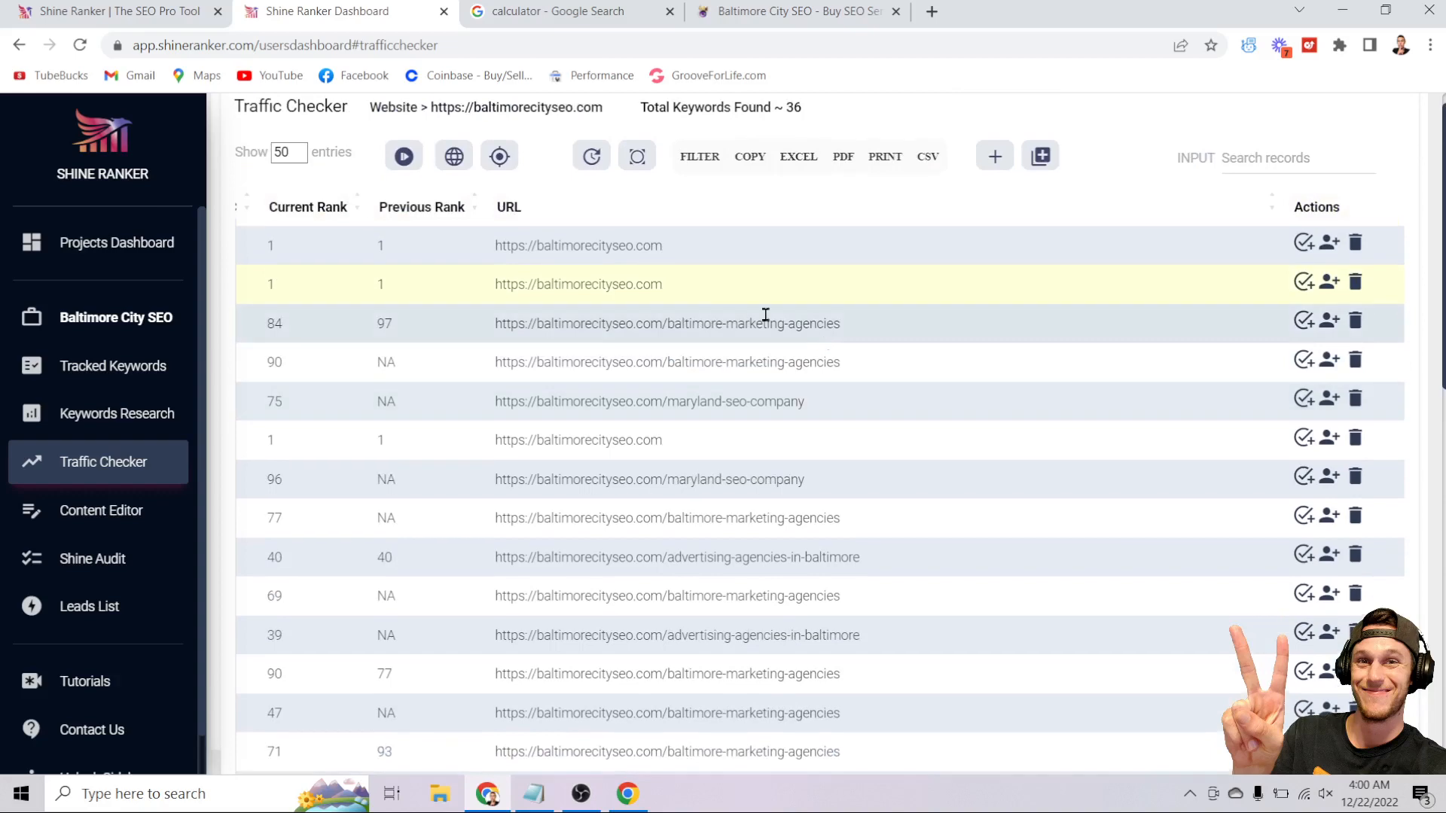
- Review the difficulty, rank and ETA columns for the project's keywords in the Keywords Tracker Dashboard
{"action": "left_click", "coordinate": [142, 376]}
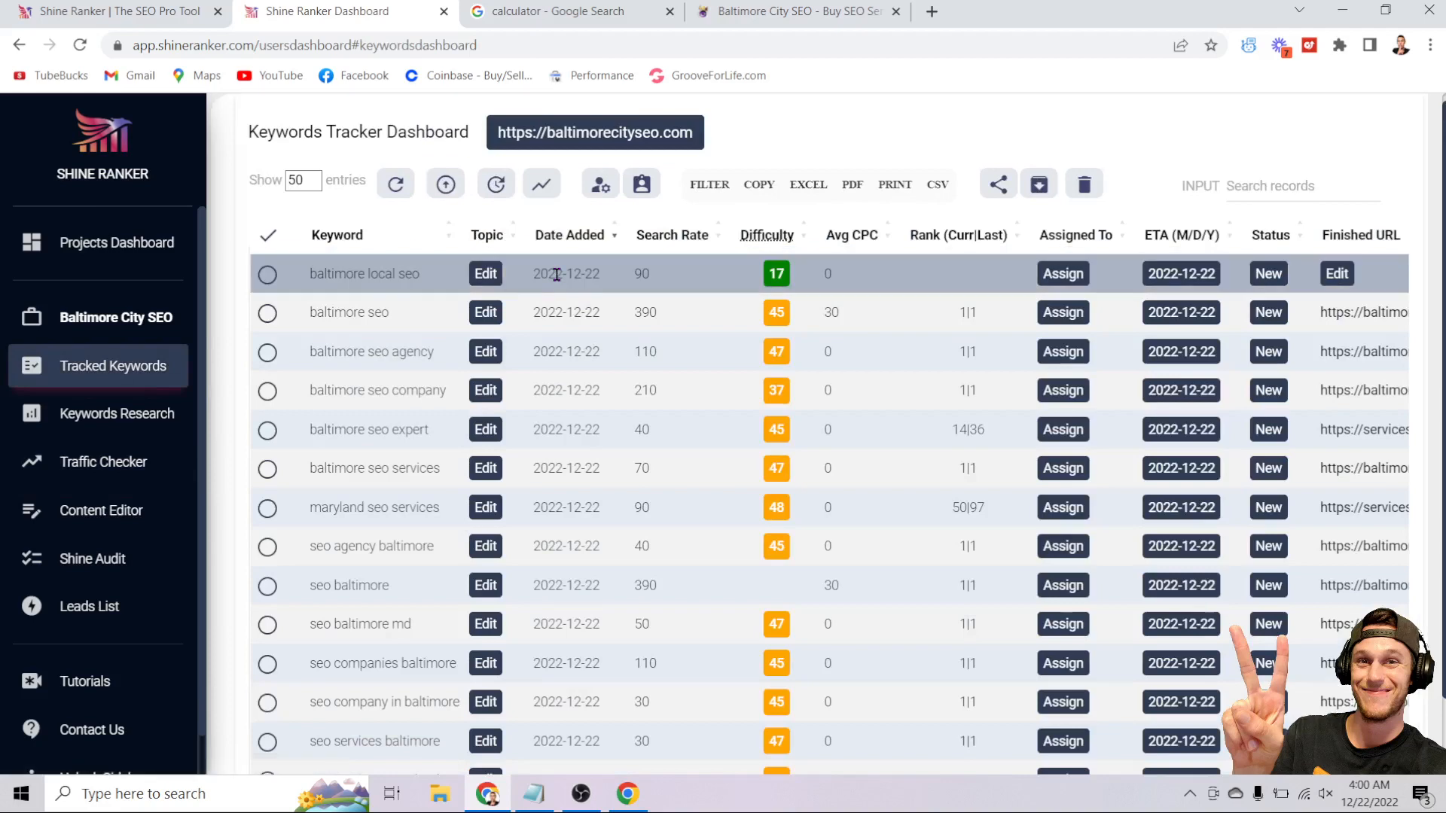
{"action": "scroll", "coordinate": [987, 248], "scroll_direction": "down", "scroll_amount": 1}
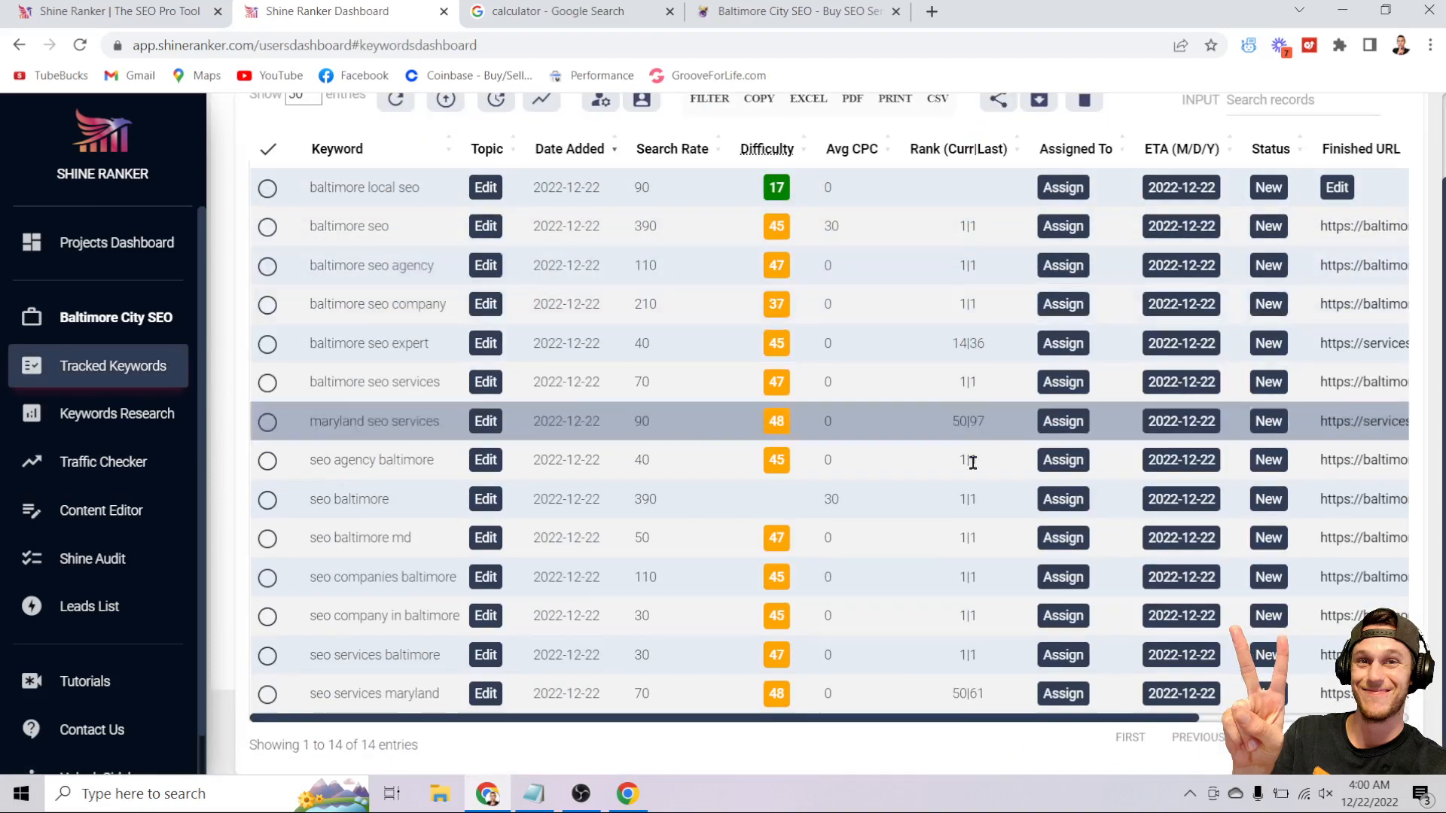
{"action": "scroll", "coordinate": [966, 425], "scroll_direction": "up", "scroll_amount": 1}
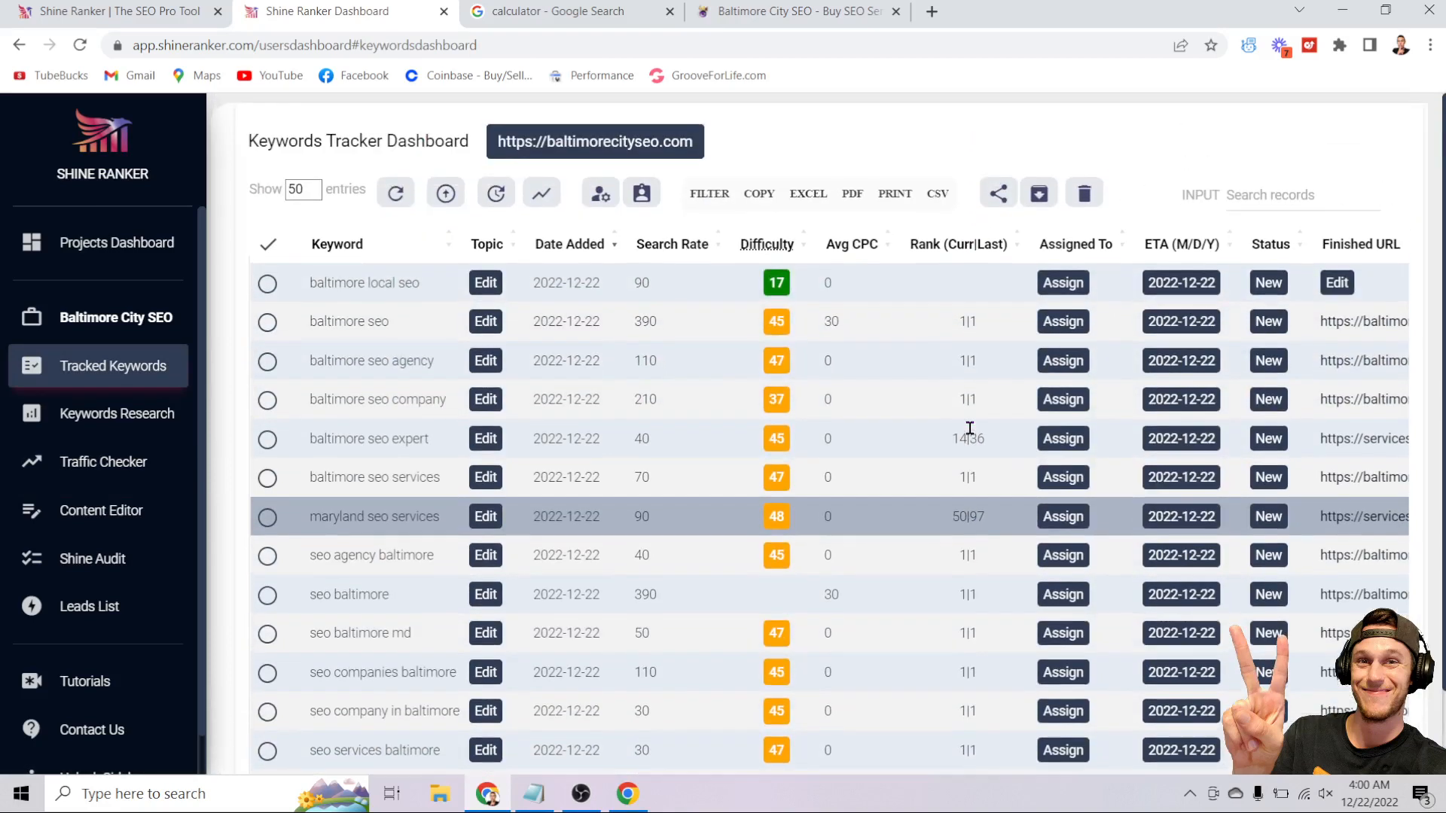
{"action": "left_click_drag", "start_coordinate": [1204, 166], "coordinate": [1089, 294]}
{"action": "left_click", "coordinate": [1182, 160]}
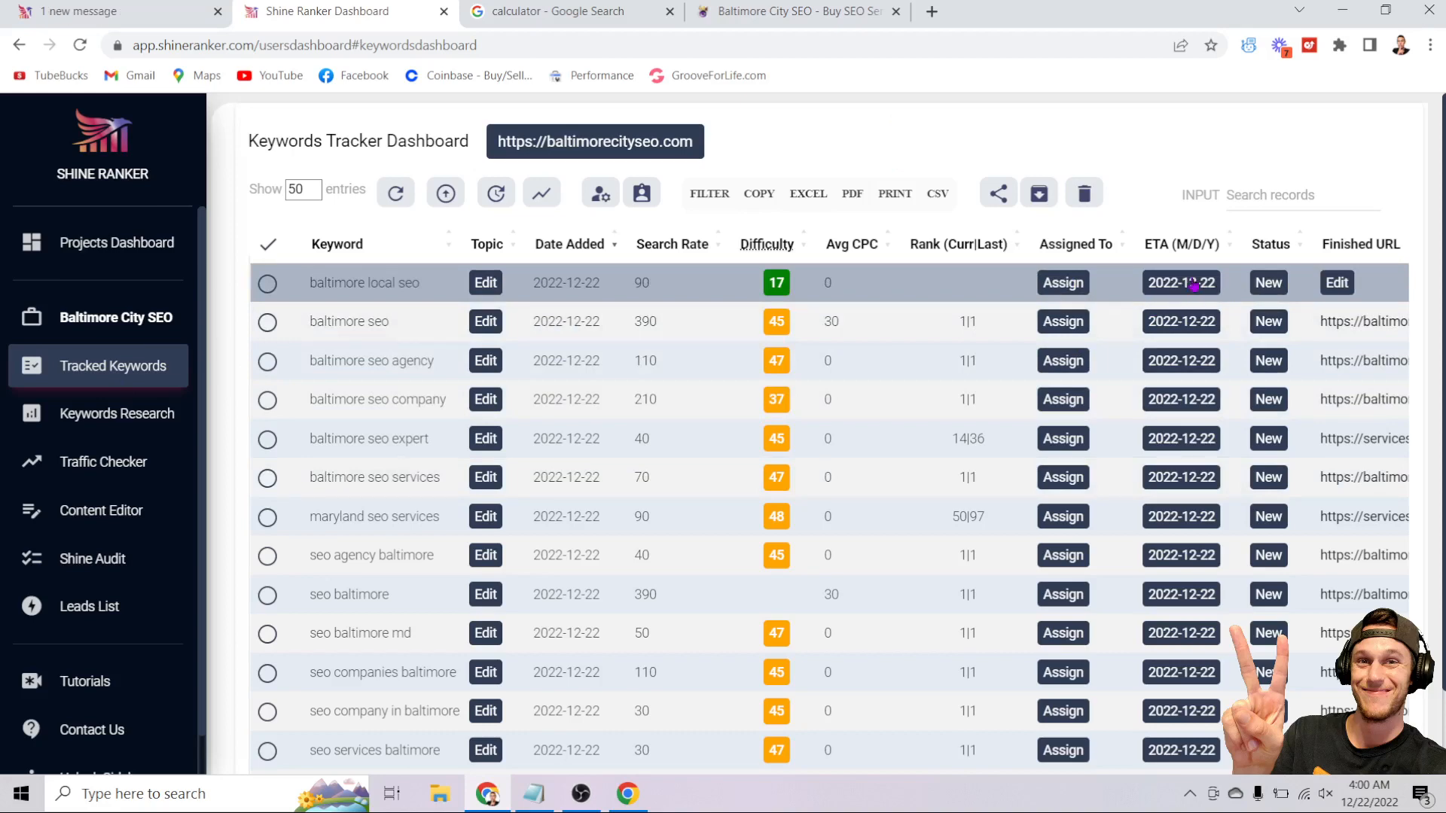
- Examine the Finished URL and Actions columns of the tracked keywords, and consult the five-step checklist in Notepad
{"action": "scroll", "coordinate": [1190, 280], "scroll_direction": "right", "scroll_amount": 3}
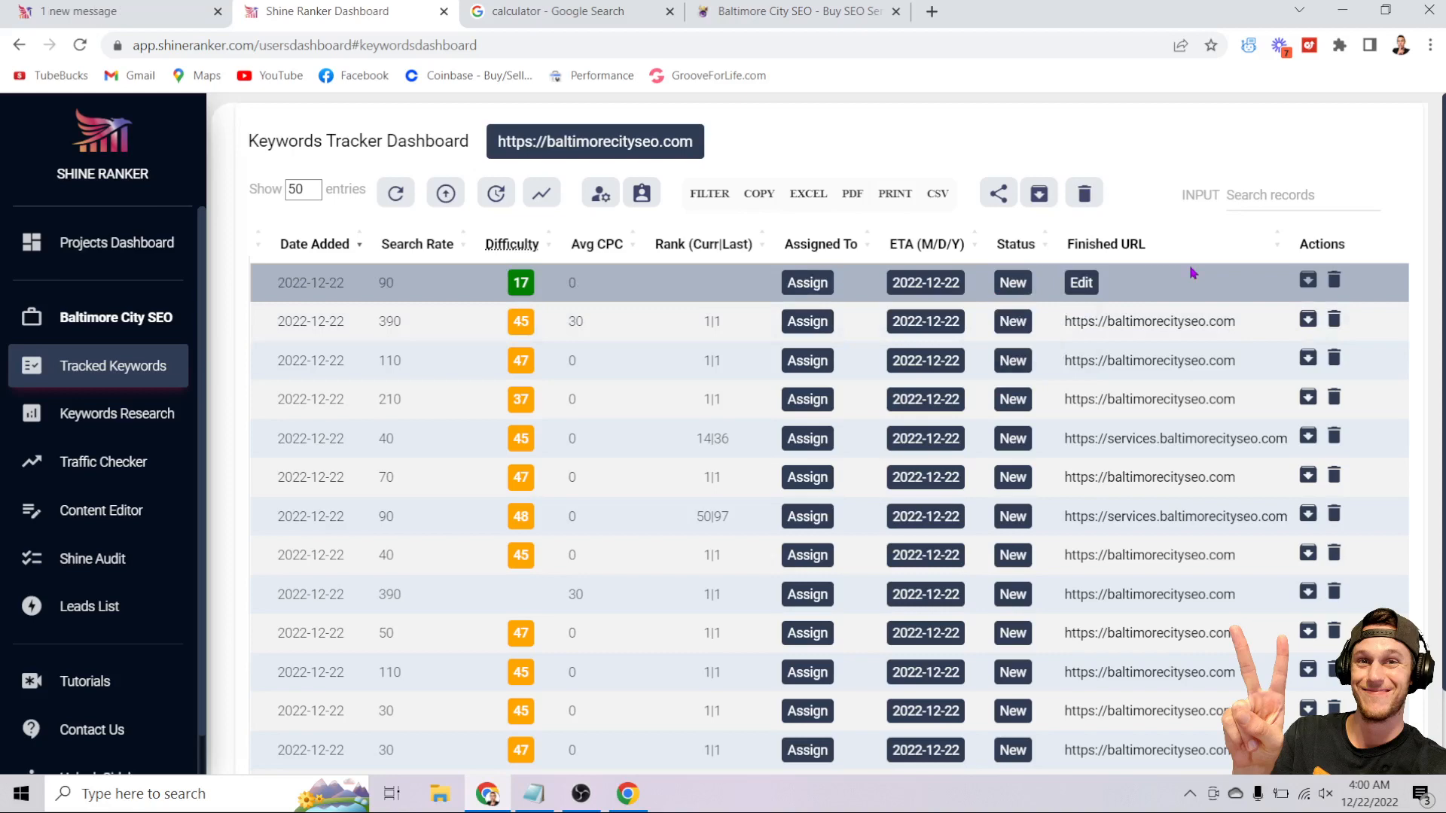
{"action": "scroll", "coordinate": [592, 561], "scroll_direction": "left", "scroll_amount": 5}
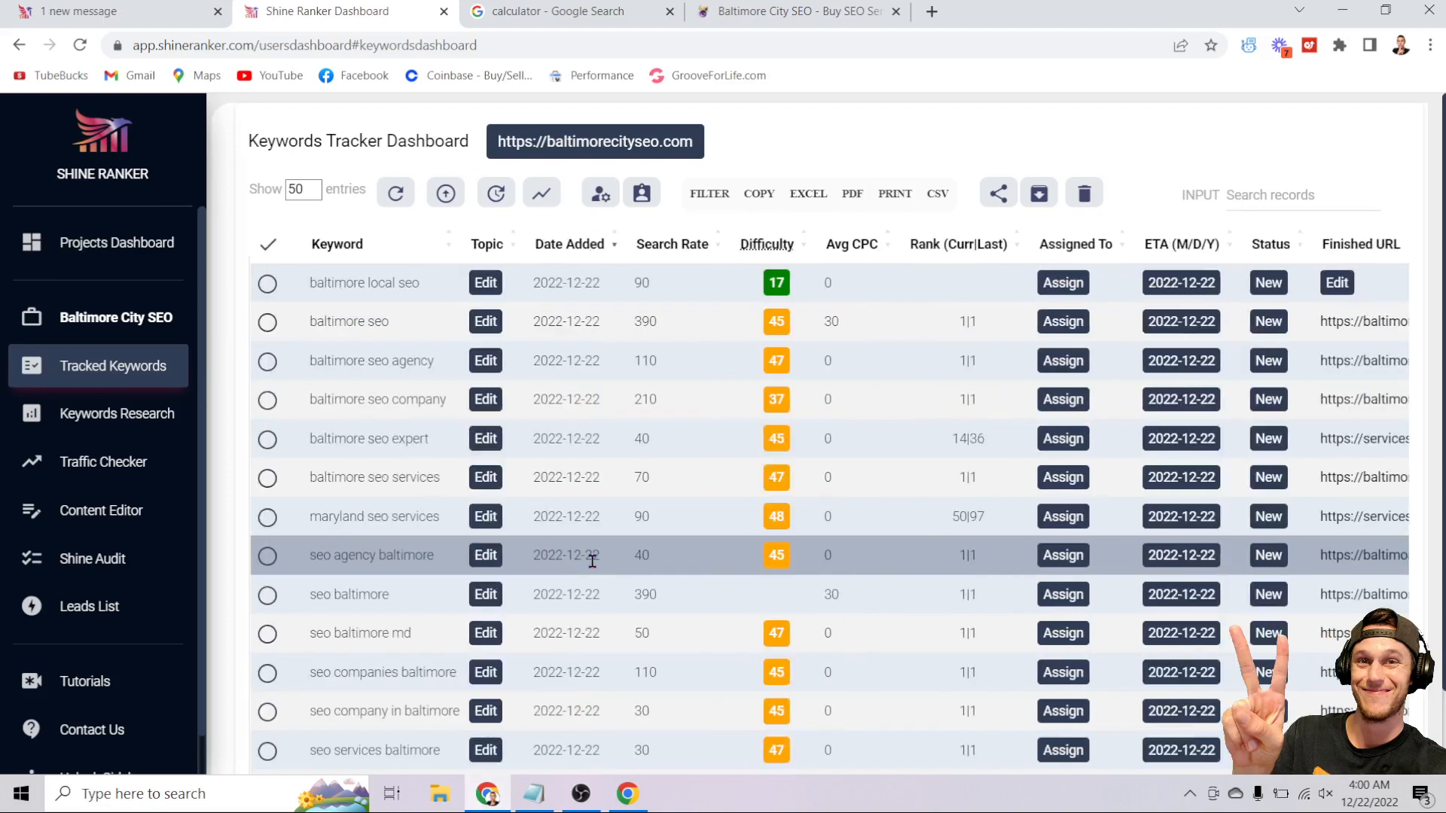
{"action": "left_click", "coordinate": [534, 793]}
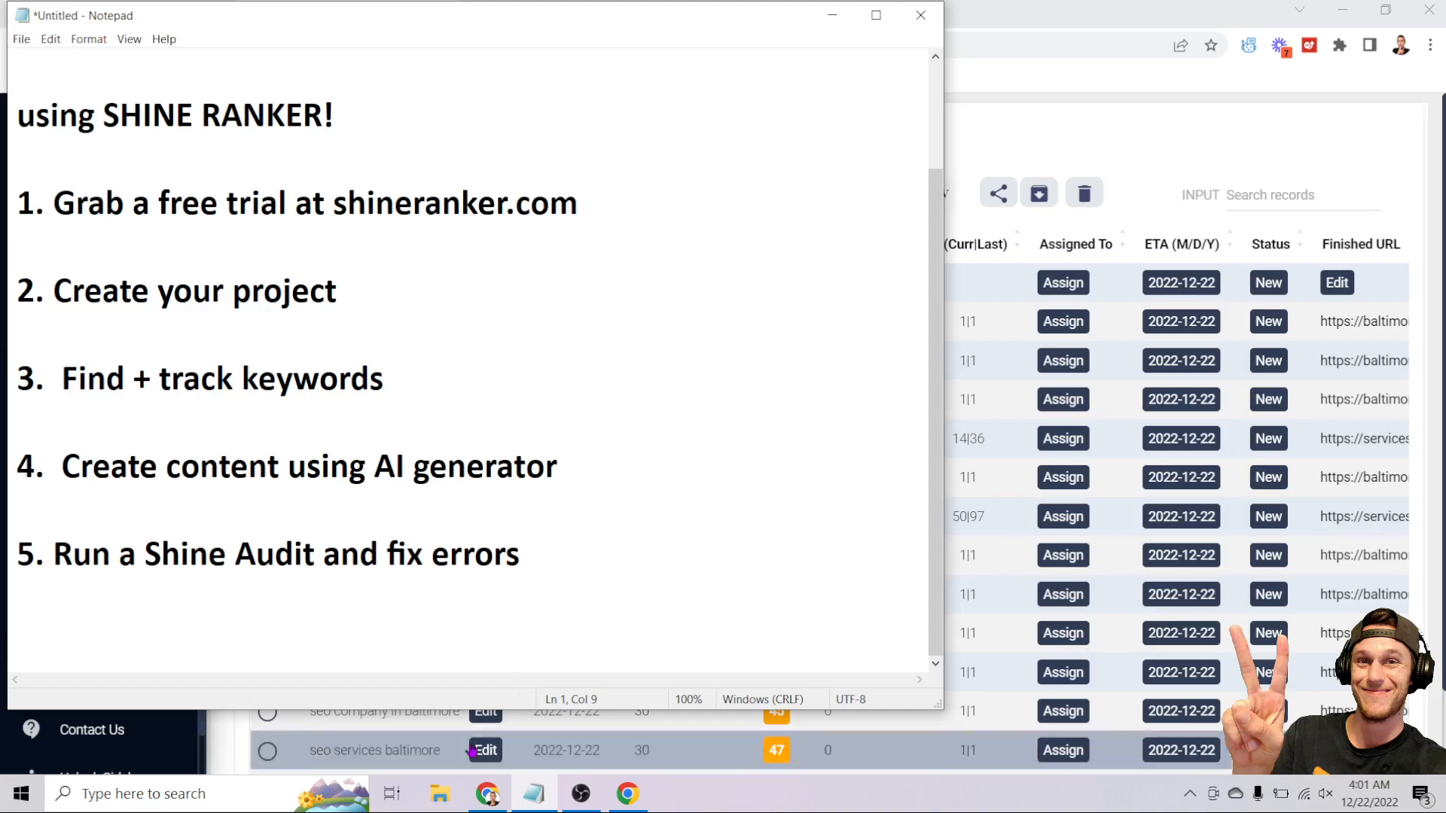
{"action": "left_click", "coordinate": [832, 17]}
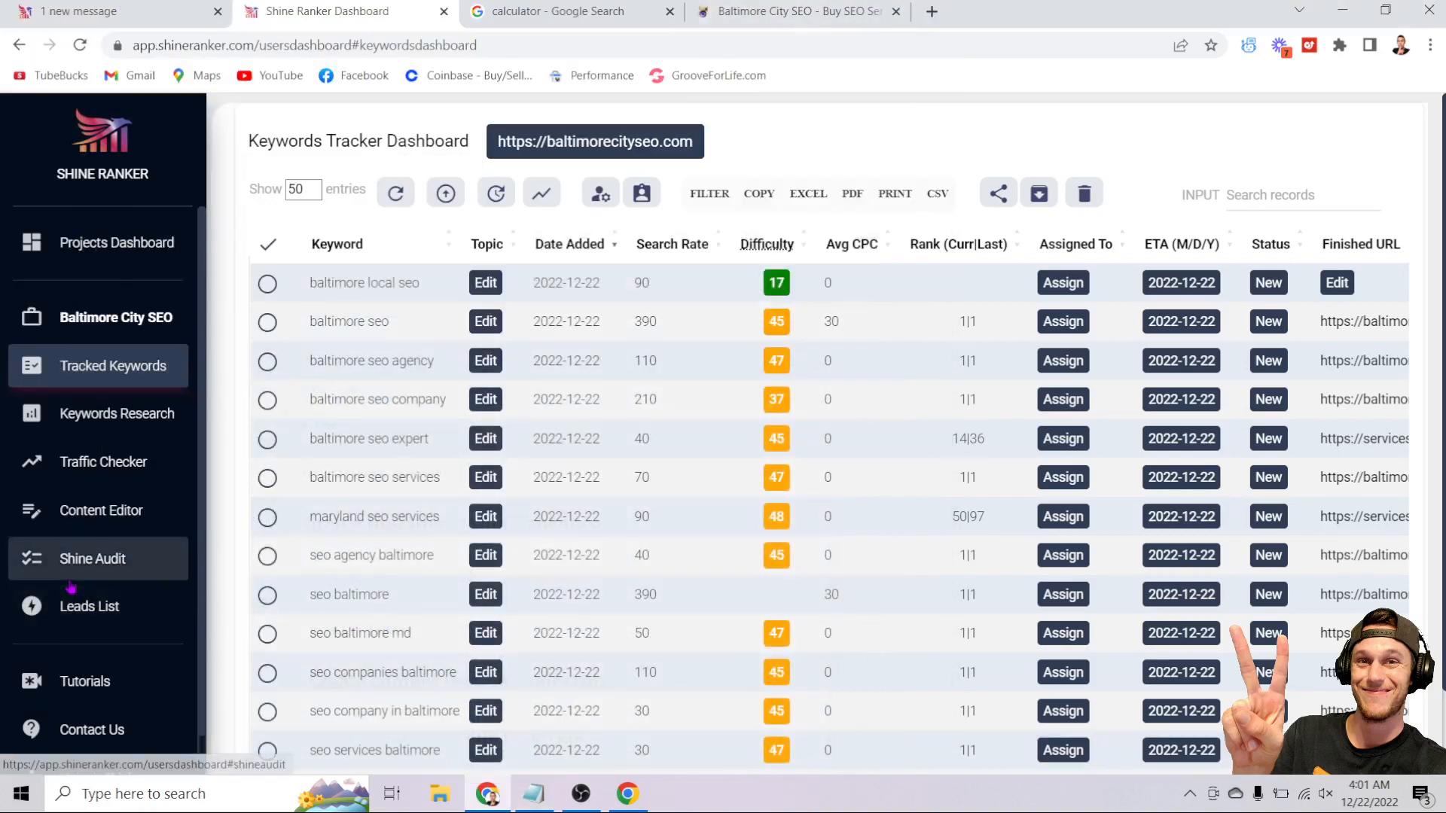
- Open the Shine Audit, view its website link entry form without submitting it, and review the audited URLs and their scores
{"action": "left_click", "coordinate": [111, 577]}
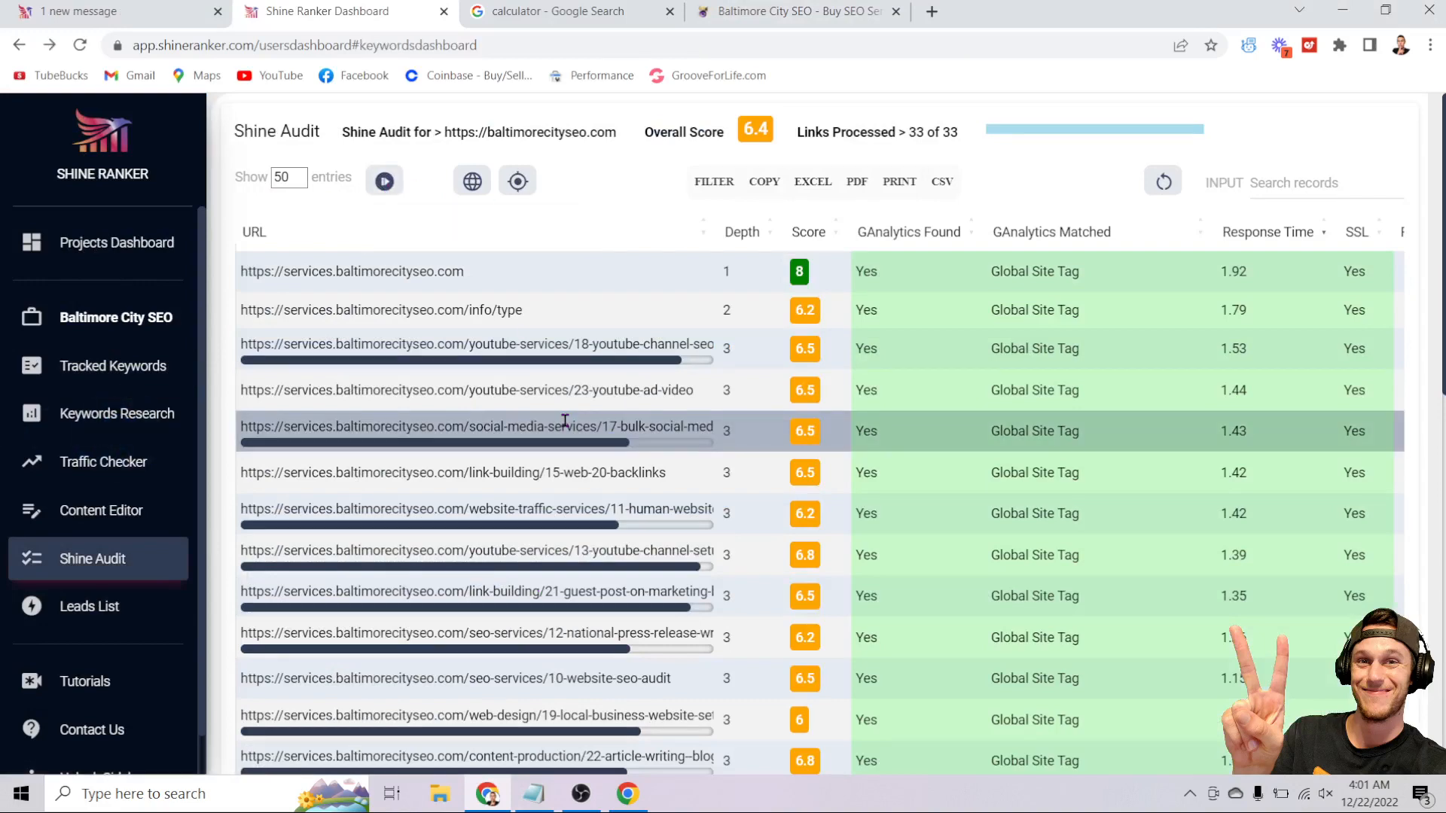
{"action": "left_click", "coordinate": [385, 179]}
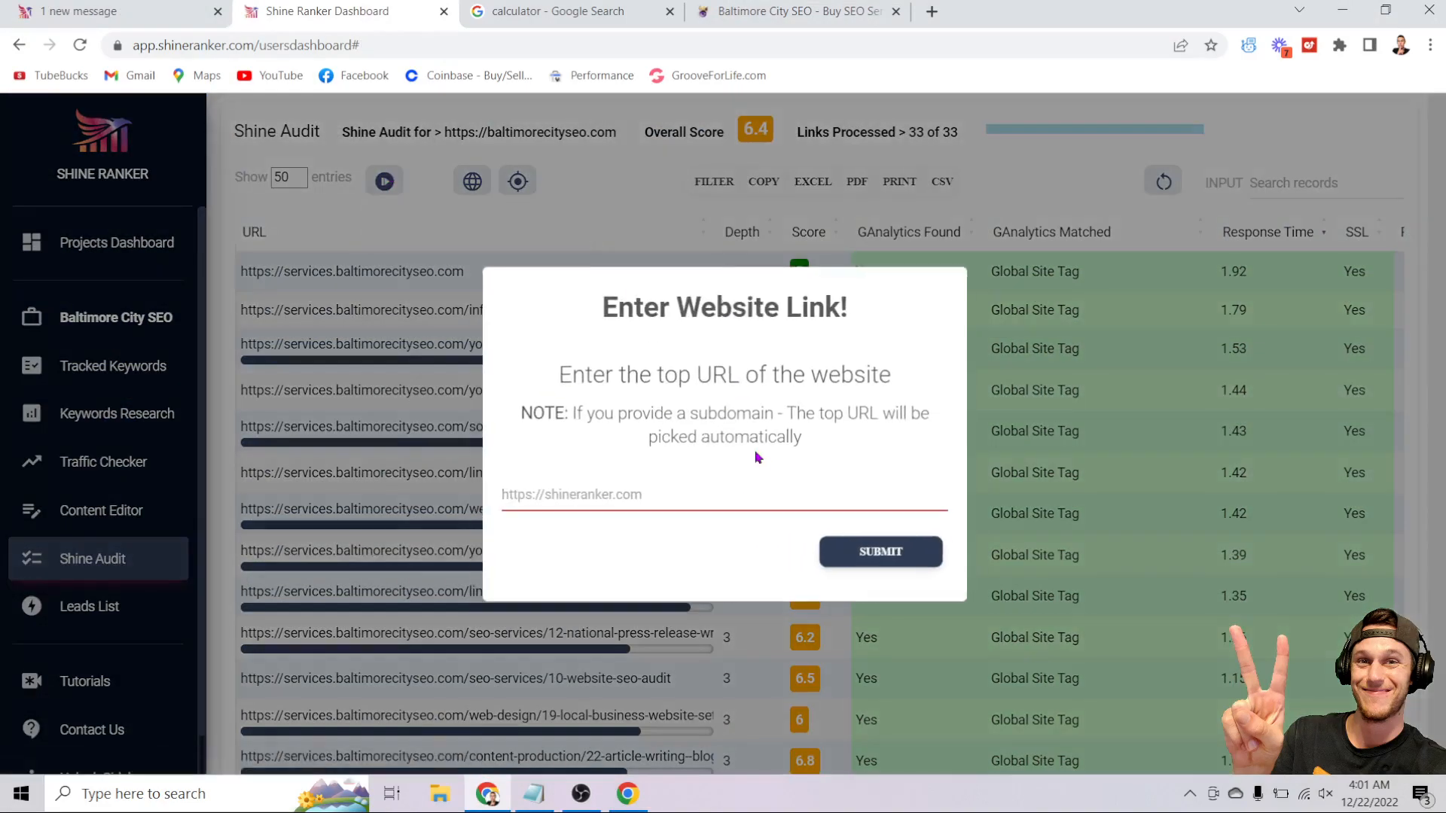
{"action": "left_click", "coordinate": [551, 171]}
{"action": "scroll", "coordinate": [588, 299], "scroll_direction": "down", "scroll_amount": 3}
{"action": "scroll", "coordinate": [588, 299], "scroll_direction": "down", "scroll_amount": 7}
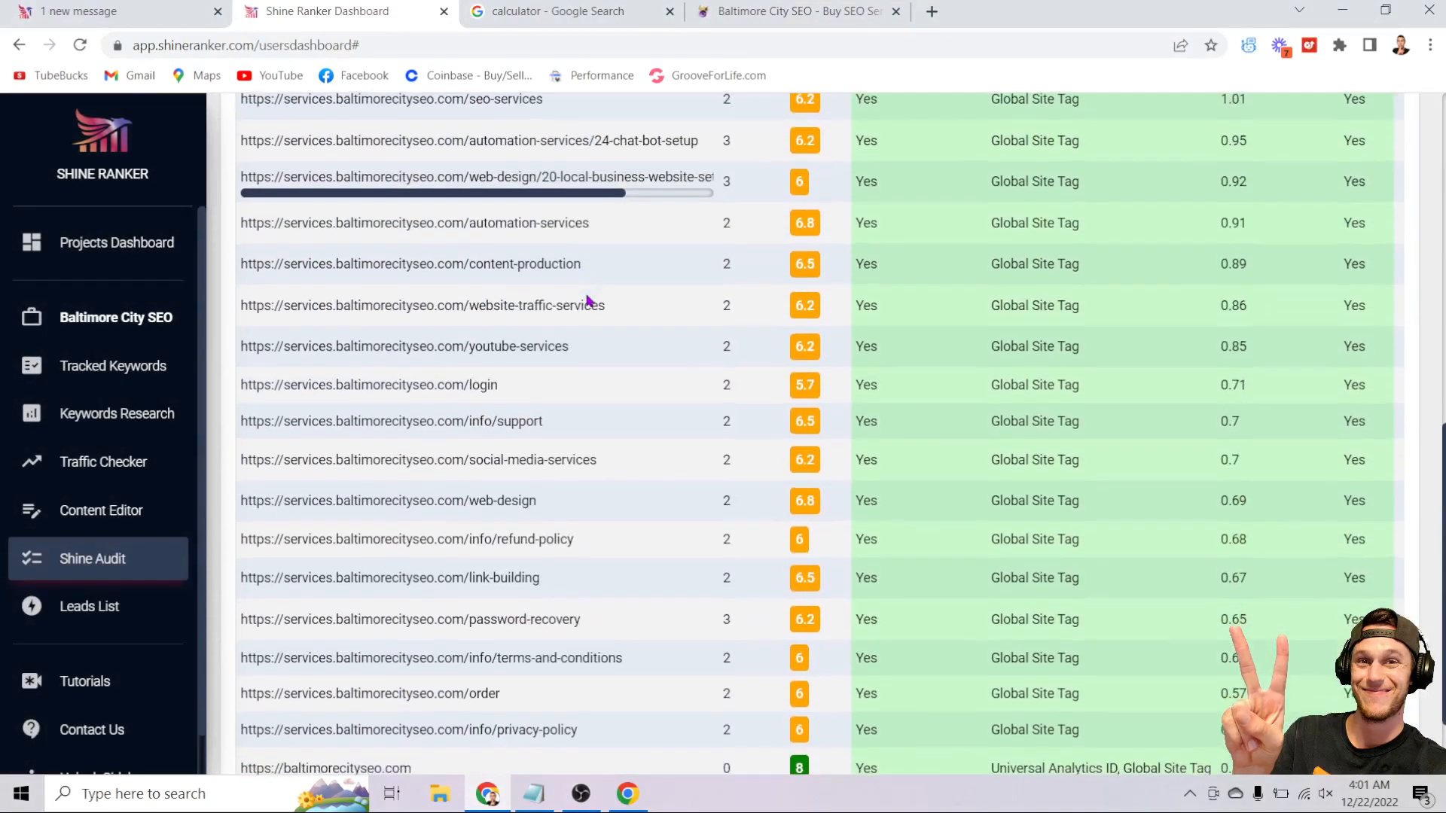
{"action": "scroll", "coordinate": [588, 300], "scroll_direction": "up", "scroll_amount": 10}
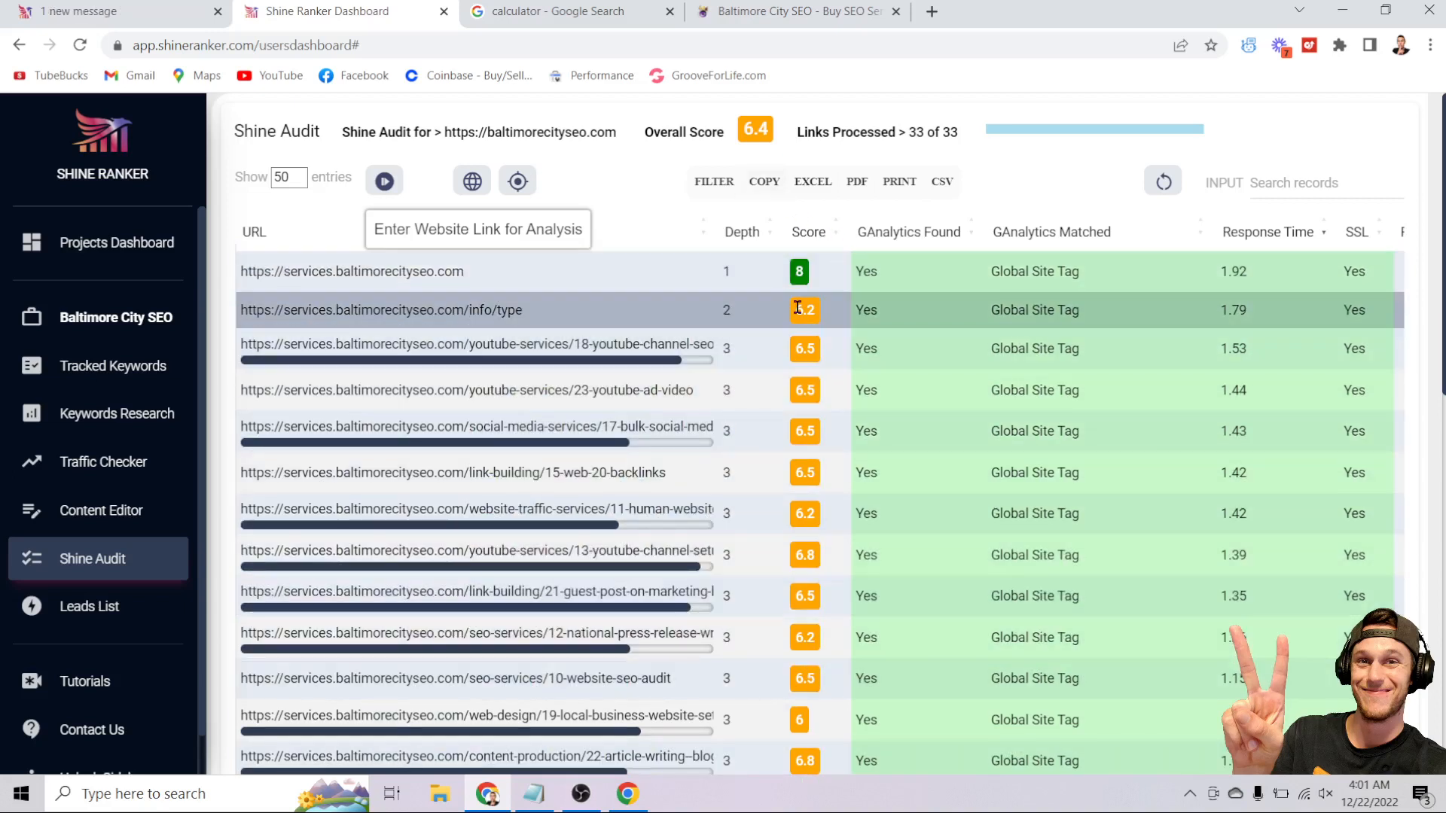
- Examine the audit's H1 in Title, Meta Description, Canonical Link, status, Email and Phone Numbers columns
{"action": "scroll", "coordinate": [798, 313], "scroll_direction": "right", "scroll_amount": 6}
{"action": "scroll", "coordinate": [799, 313], "scroll_direction": "right", "scroll_amount": 5}
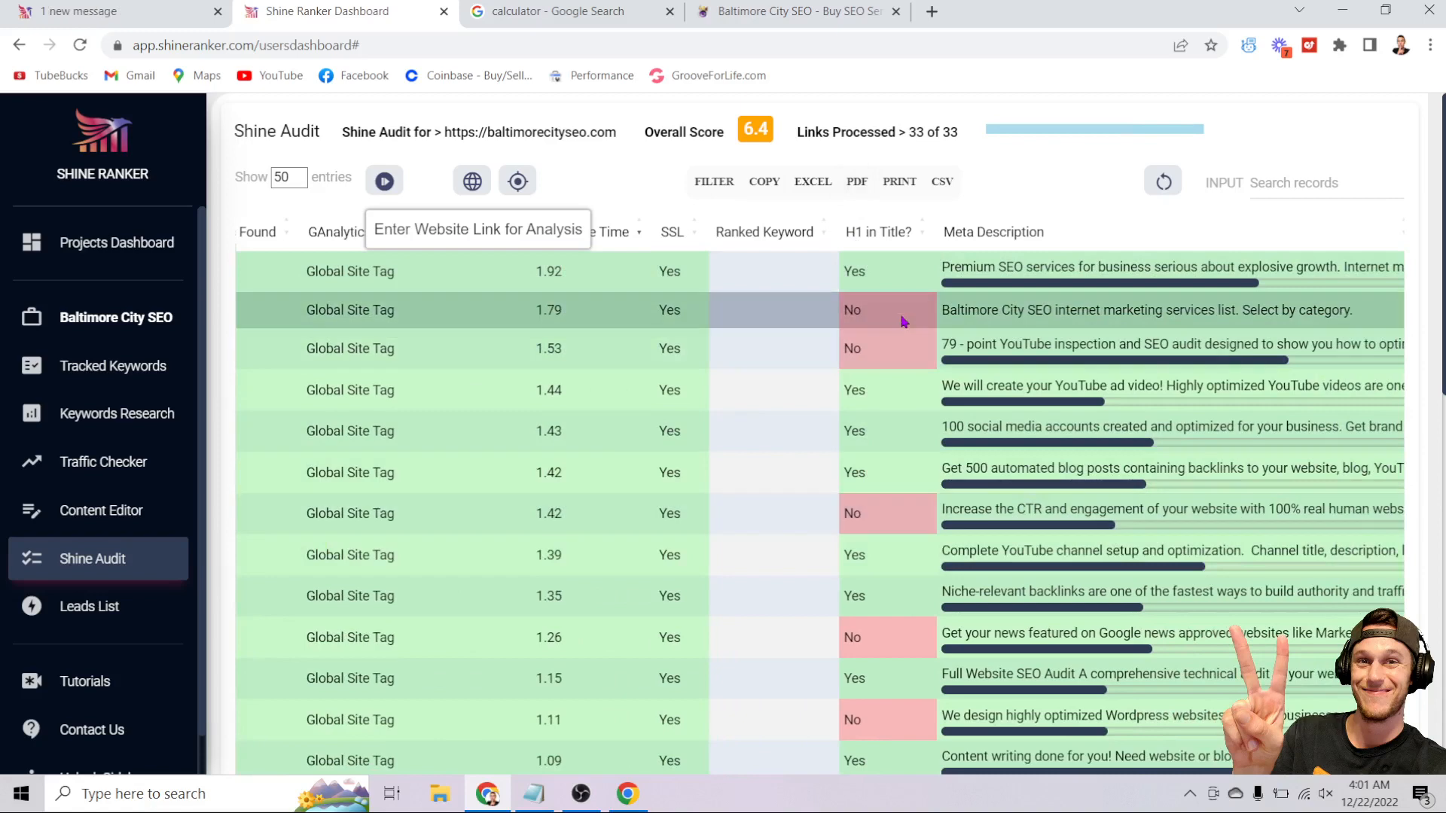
{"action": "scroll", "coordinate": [901, 315], "scroll_direction": "right", "scroll_amount": 5}
{"action": "scroll", "coordinate": [900, 315], "scroll_direction": "right", "scroll_amount": 3}
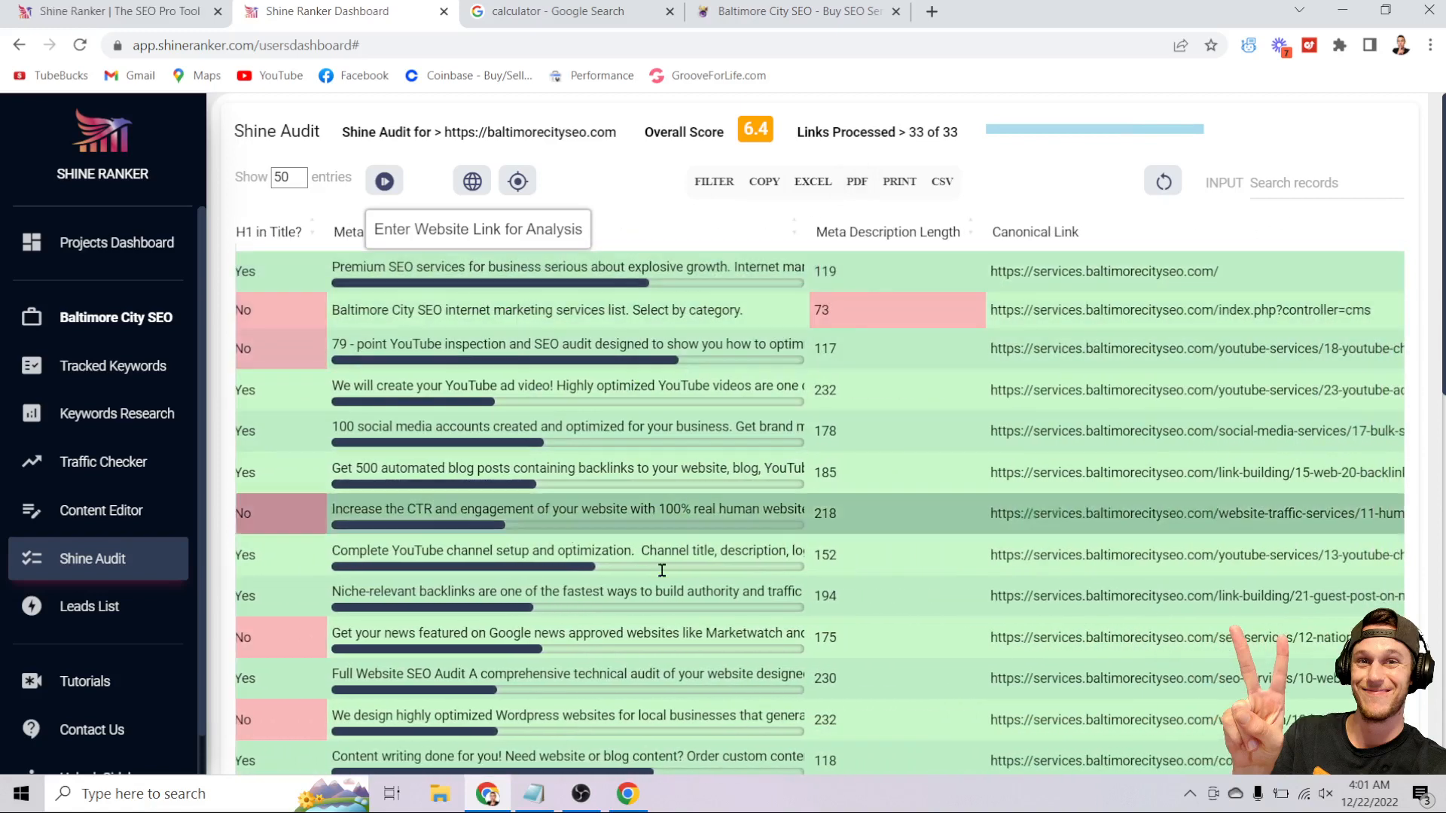
{"action": "scroll", "coordinate": [883, 319], "scroll_direction": "right", "scroll_amount": 12}
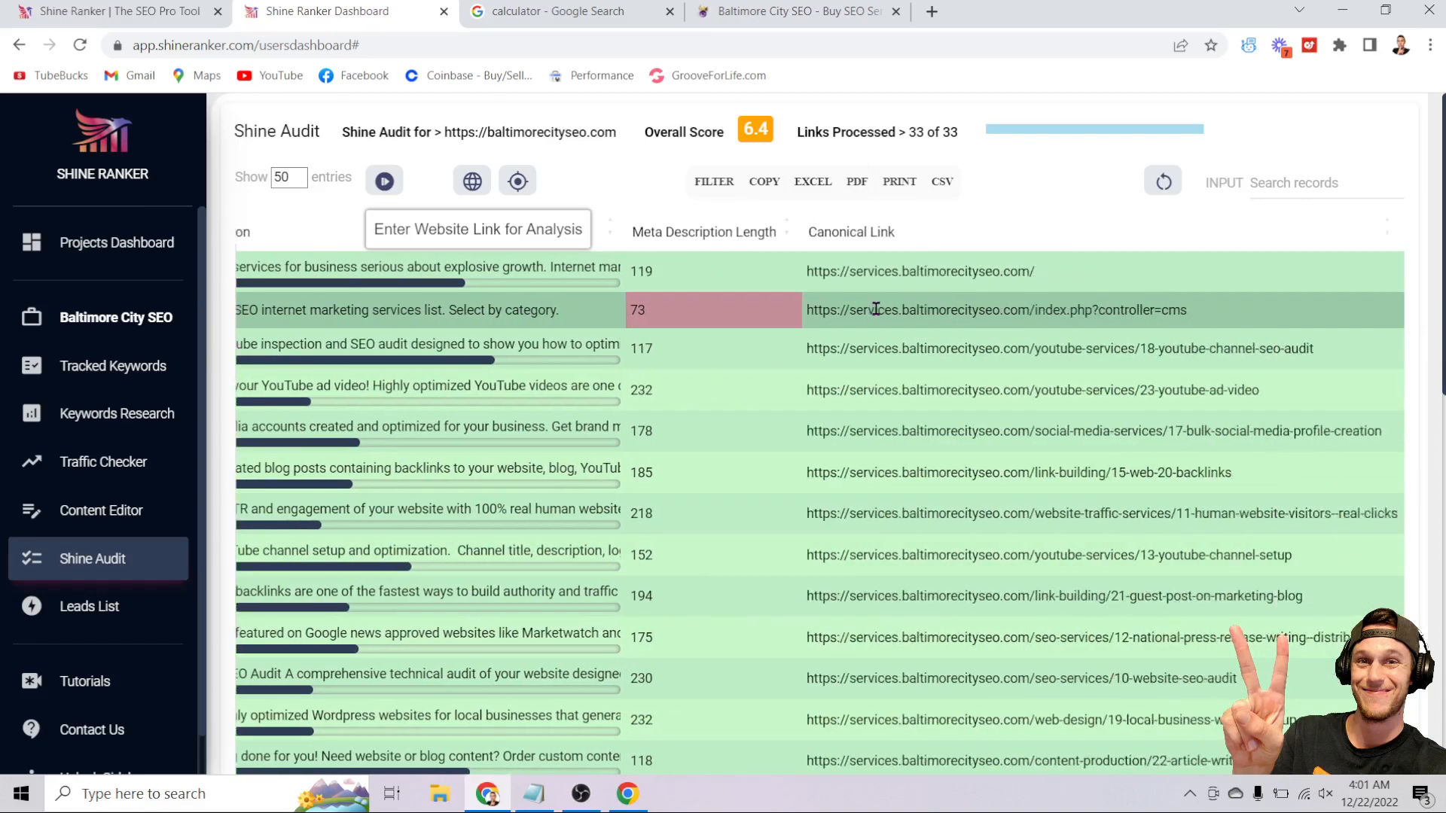
{"action": "scroll", "coordinate": [878, 315], "scroll_direction": "right", "scroll_amount": 4}
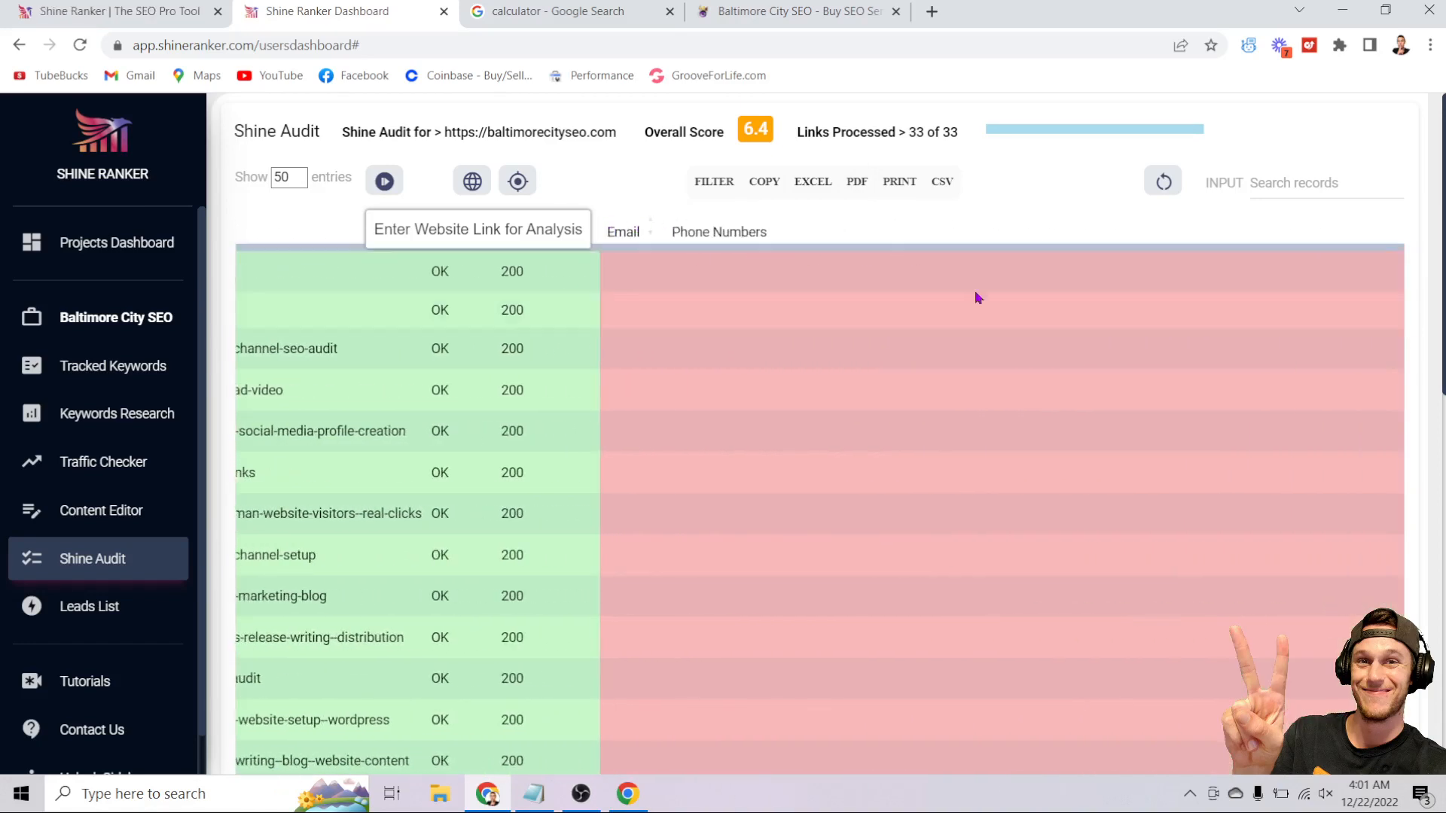
{"action": "scroll", "coordinate": [1100, 396], "scroll_direction": "right", "scroll_amount": 6}
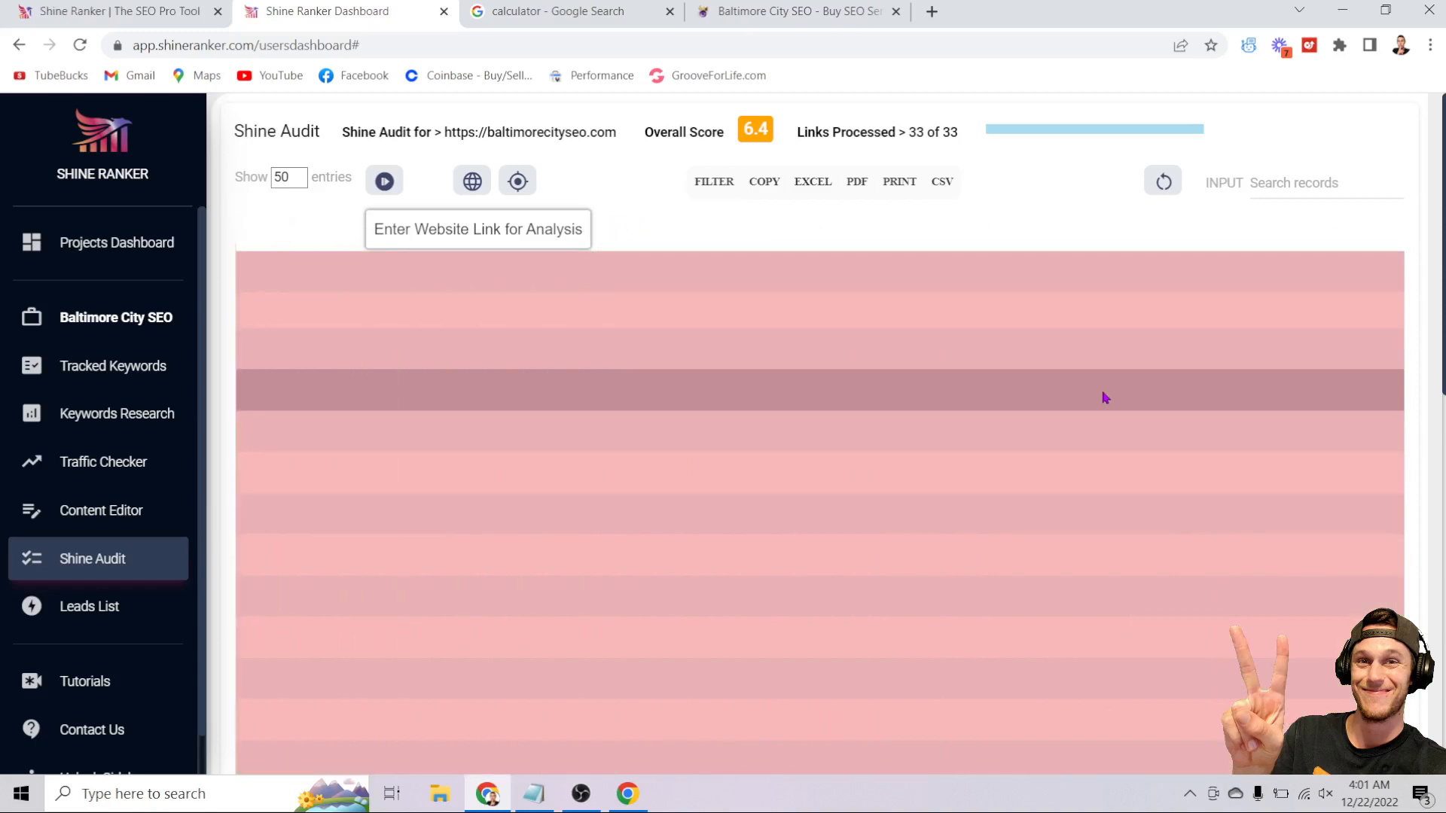
- Review the title length, word count, redirect, H1 and H2 columns for the audited pages
{"action": "scroll", "coordinate": [1104, 397], "scroll_direction": "left", "scroll_amount": 15}
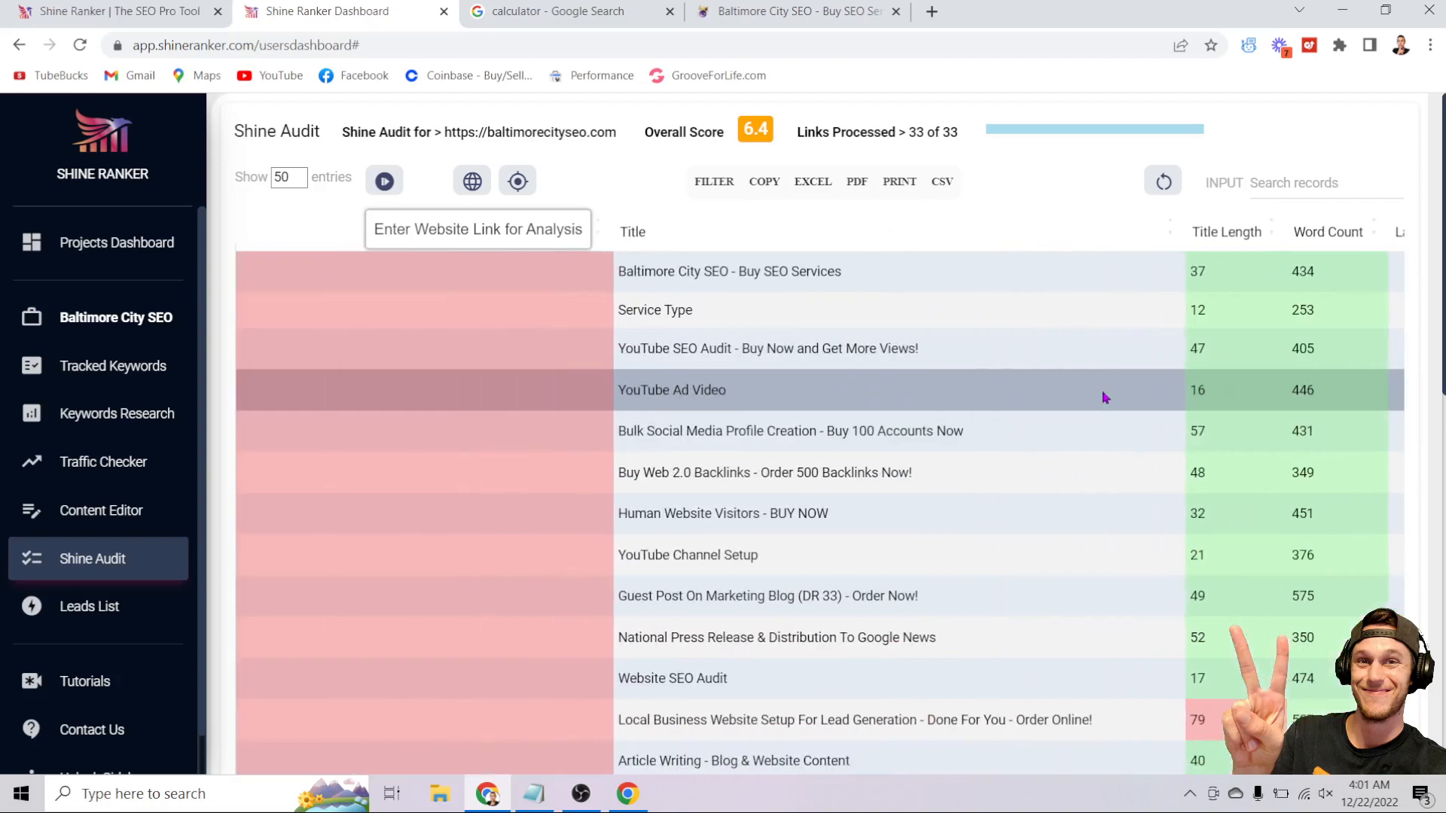
{"action": "scroll", "coordinate": [949, 291], "scroll_direction": "right", "scroll_amount": 3}
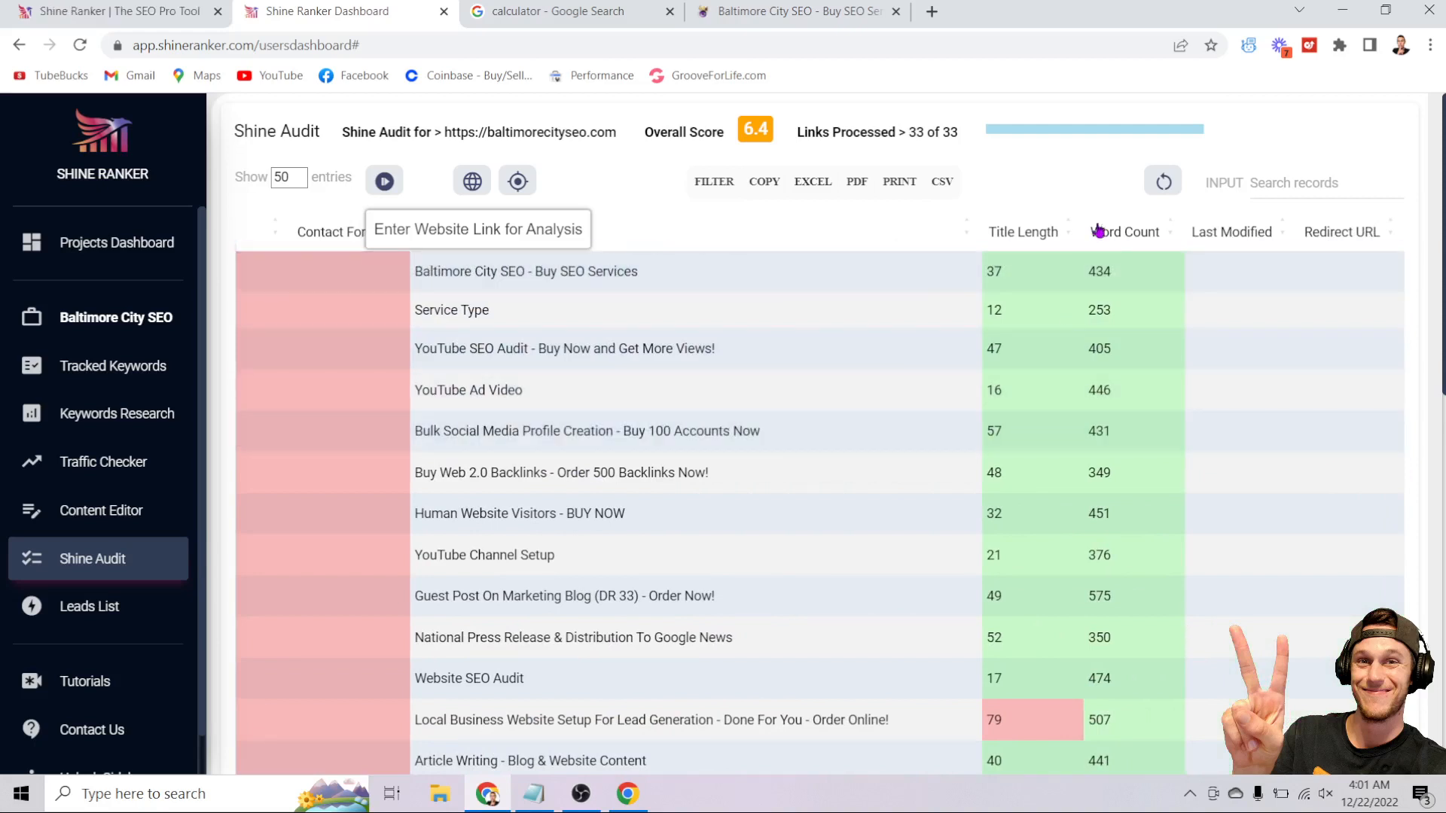
{"action": "scroll", "coordinate": [1241, 346], "scroll_direction": "right", "scroll_amount": 2}
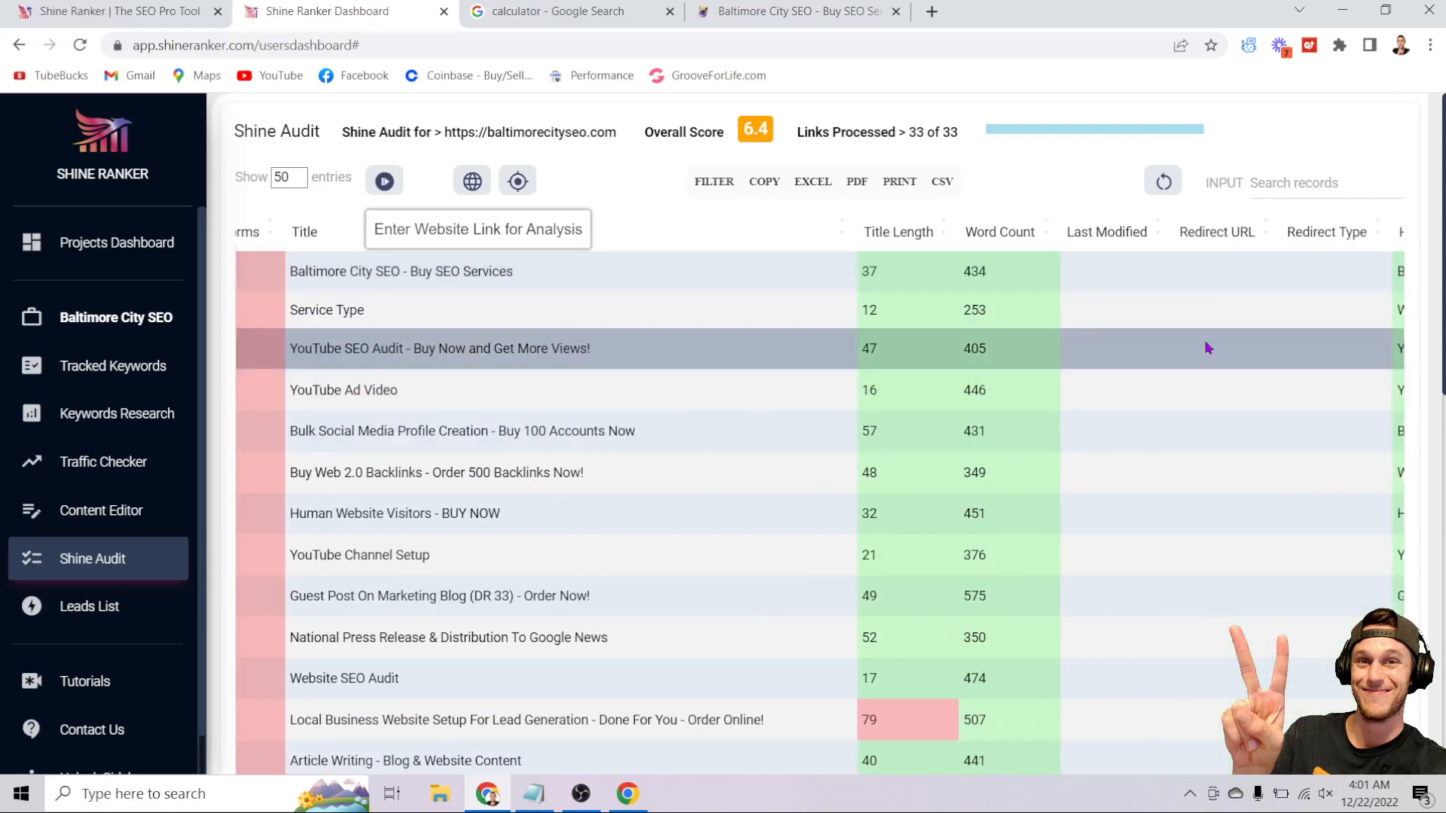
{"action": "scroll", "coordinate": [1205, 347], "scroll_direction": "right", "scroll_amount": 5}
{"action": "scroll", "coordinate": [1205, 346], "scroll_direction": "right", "scroll_amount": 15}
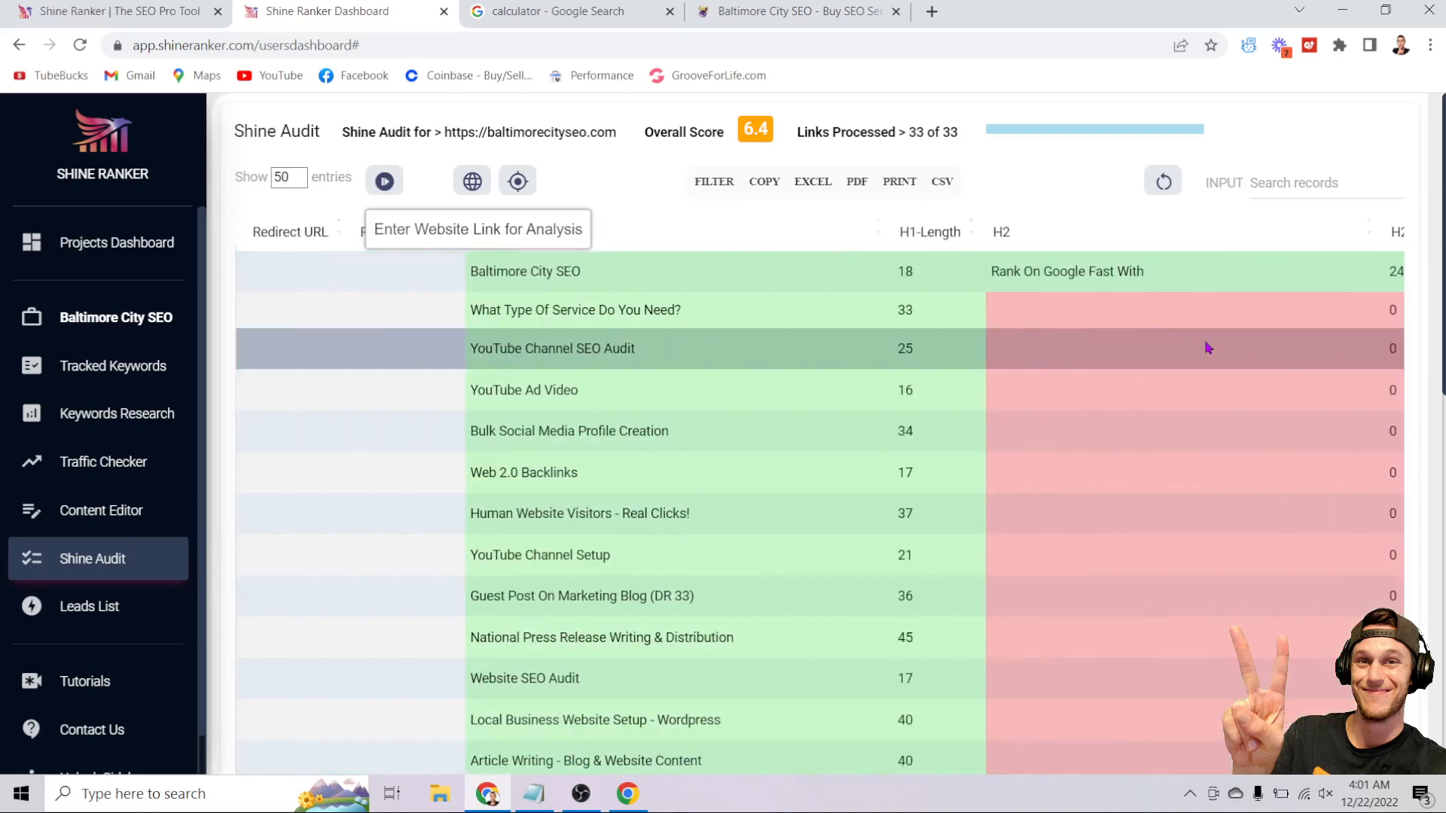
{"action": "scroll", "coordinate": [1205, 343], "scroll_direction": "right", "scroll_amount": 8}
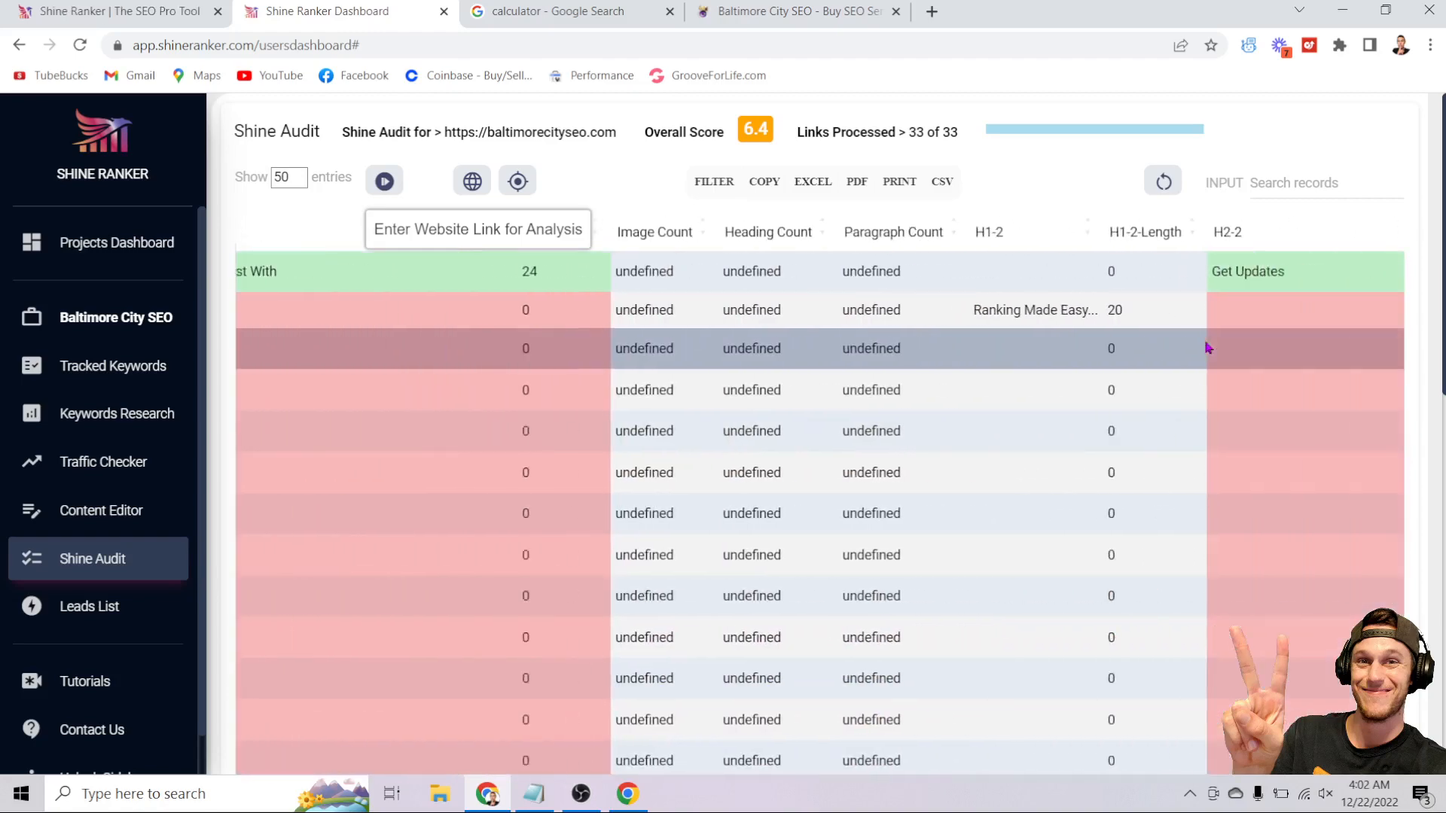
- Examine the favicon, indexability, meta keywords and X-Robots-Tag columns, and return to the audit's URL column
{"action": "scroll", "coordinate": [1207, 348], "scroll_direction": "right", "scroll_amount": 10}
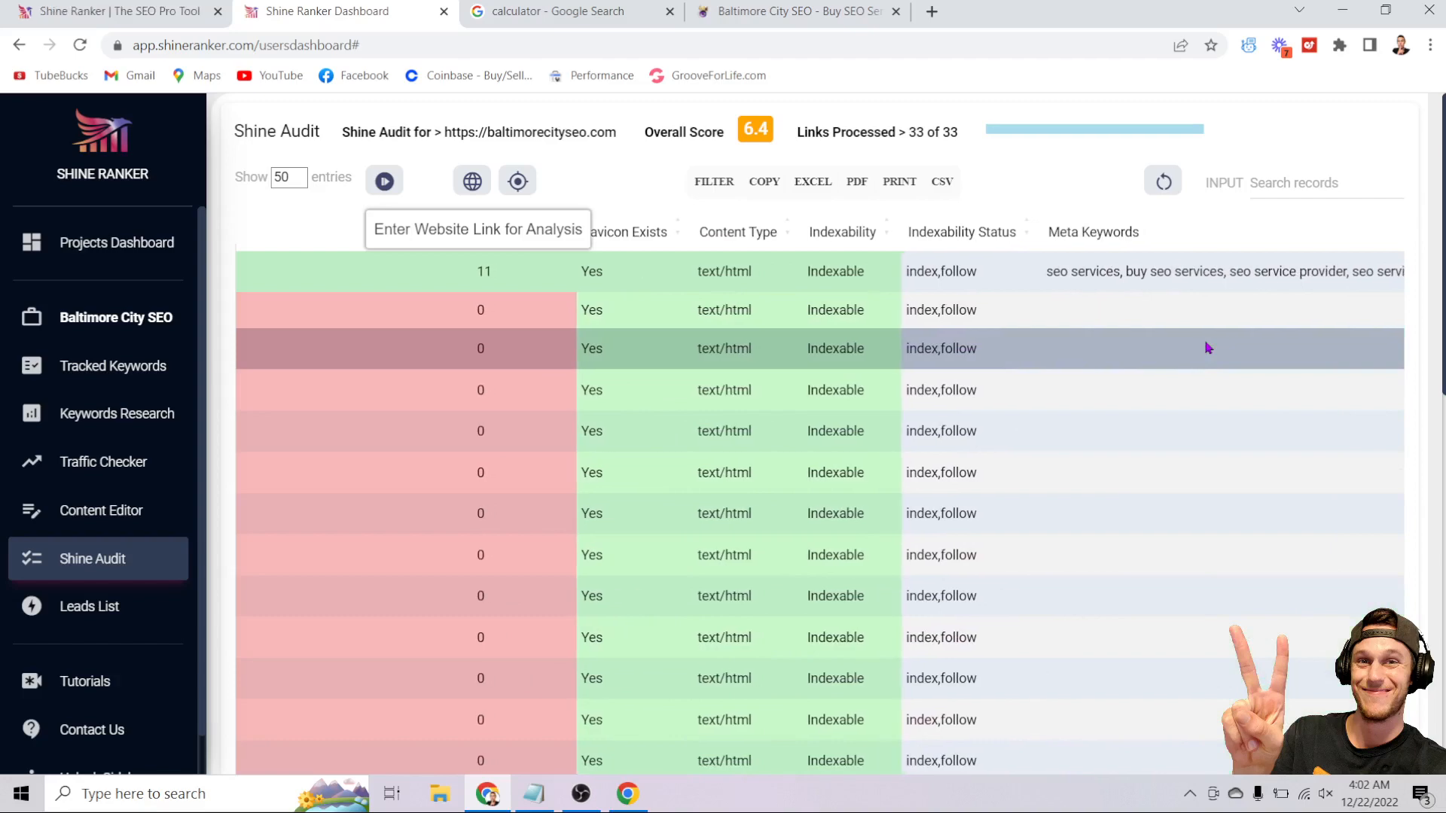
{"action": "scroll", "coordinate": [1207, 348], "scroll_direction": "down", "scroll_amount": 5}
{"action": "scroll", "coordinate": [1208, 348], "scroll_direction": "up", "scroll_amount": 5}
{"action": "scroll", "coordinate": [1208, 348], "scroll_direction": "right", "scroll_amount": 10}
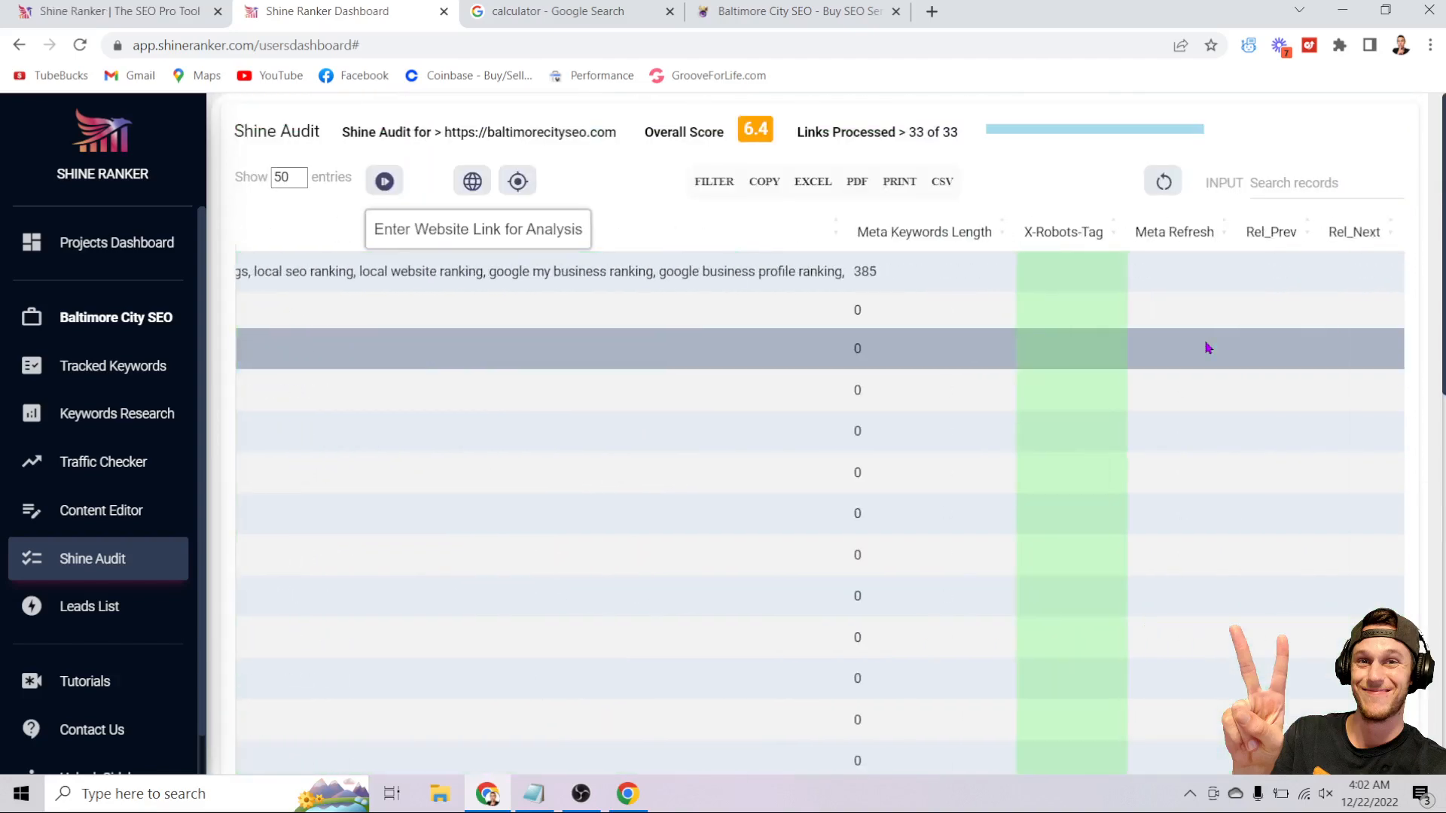
{"action": "scroll", "coordinate": [1208, 348], "scroll_direction": "left", "scroll_amount": 15}
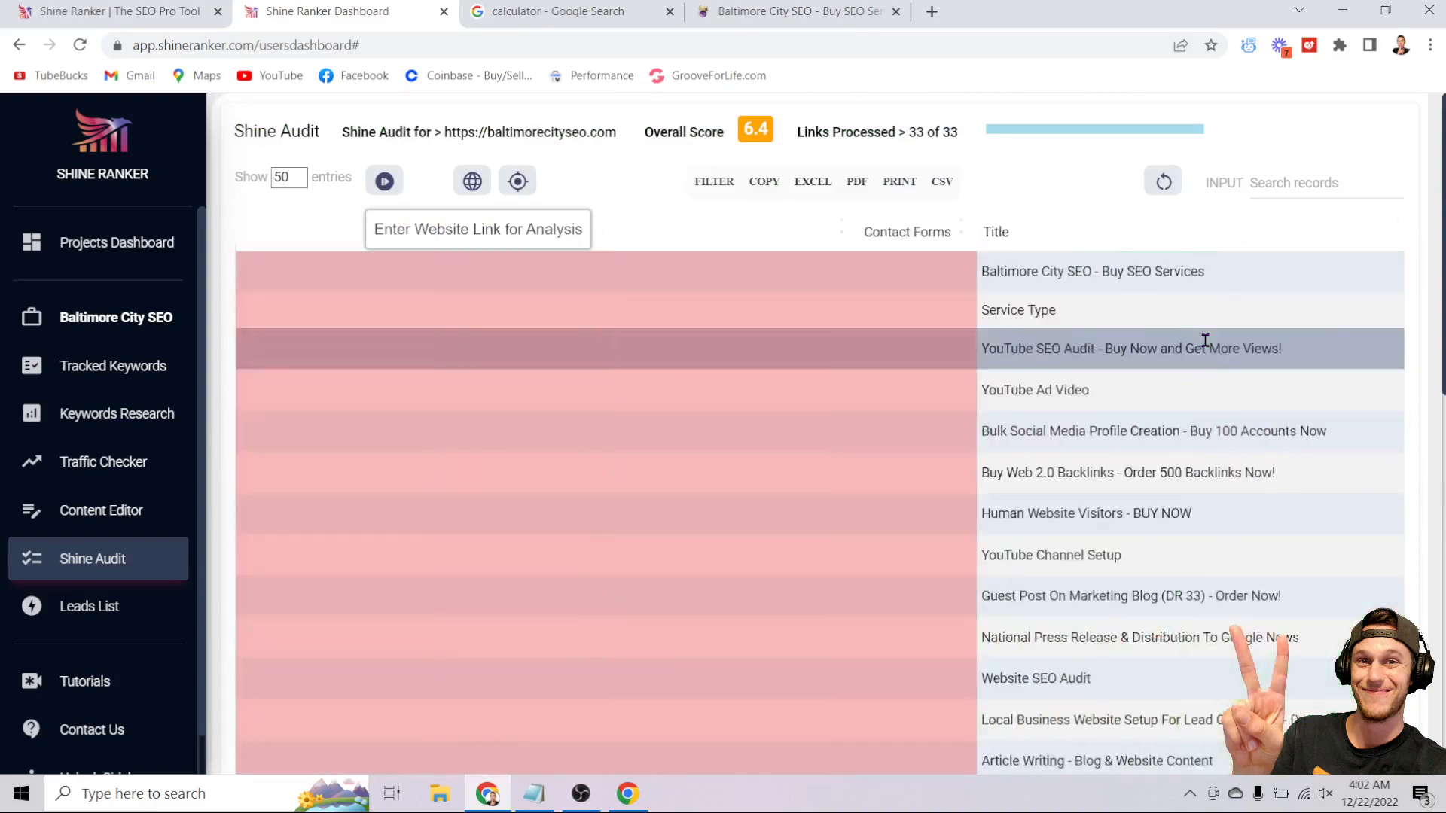
{"action": "scroll", "coordinate": [1208, 348], "scroll_direction": "left", "scroll_amount": 10}
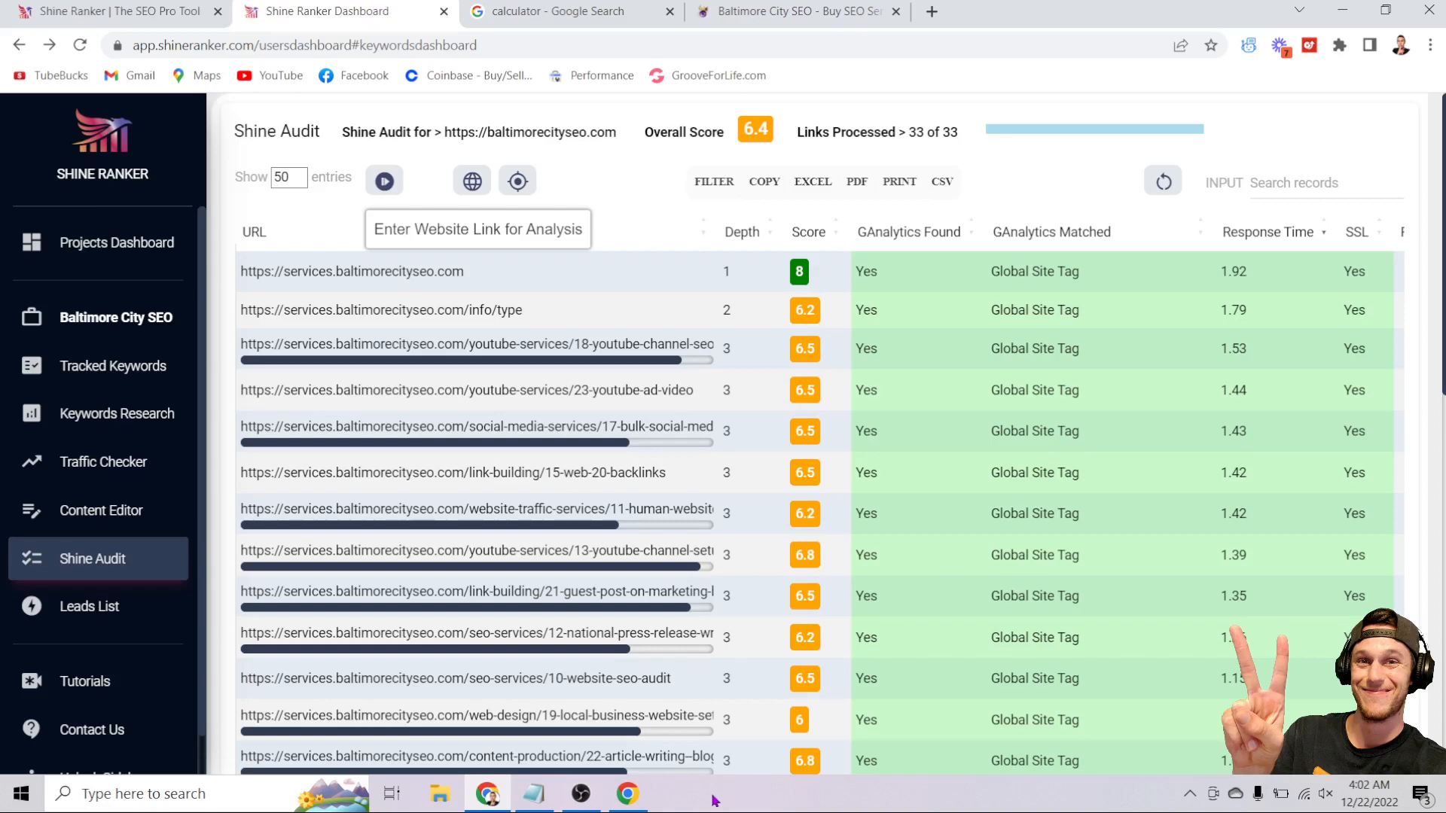
- Check the Shine Audit item in the Notepad checklist and revisit the audit's response time and H1 in Title columns
{"action": "mouse_move", "coordinate": [543, 800]}
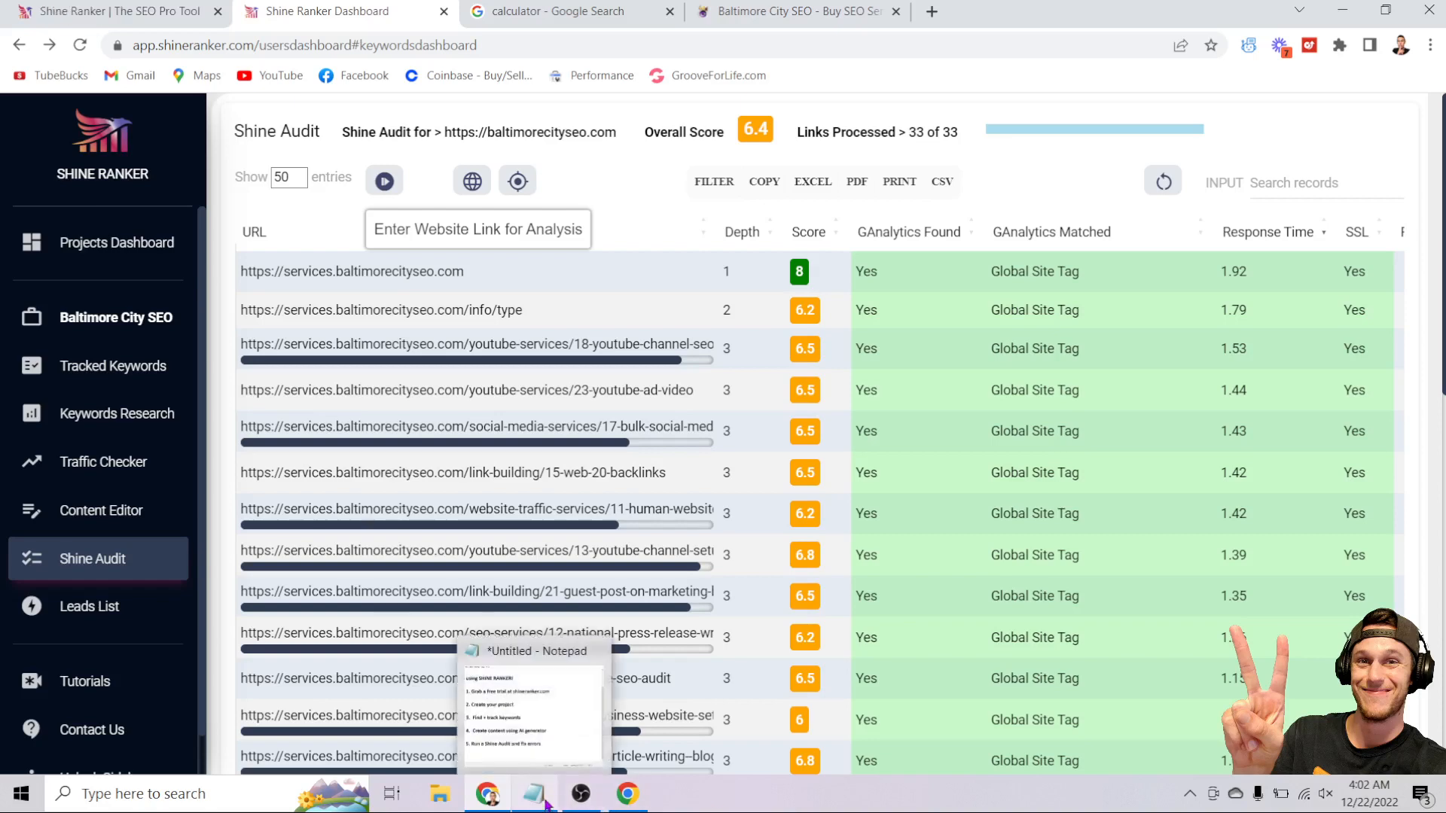
{"action": "left_click", "coordinate": [510, 686]}
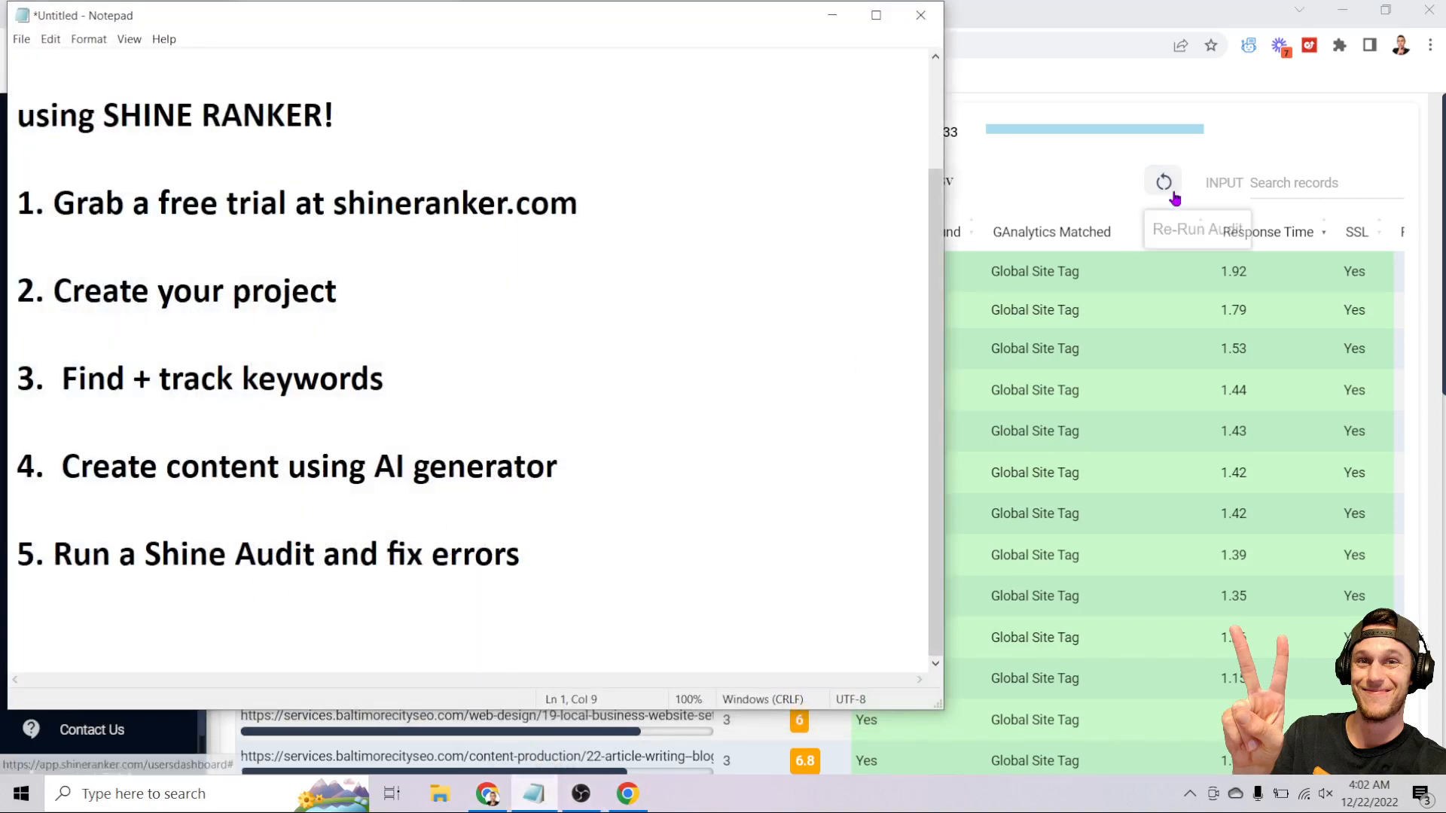
{"action": "left_click", "coordinate": [1282, 128]}
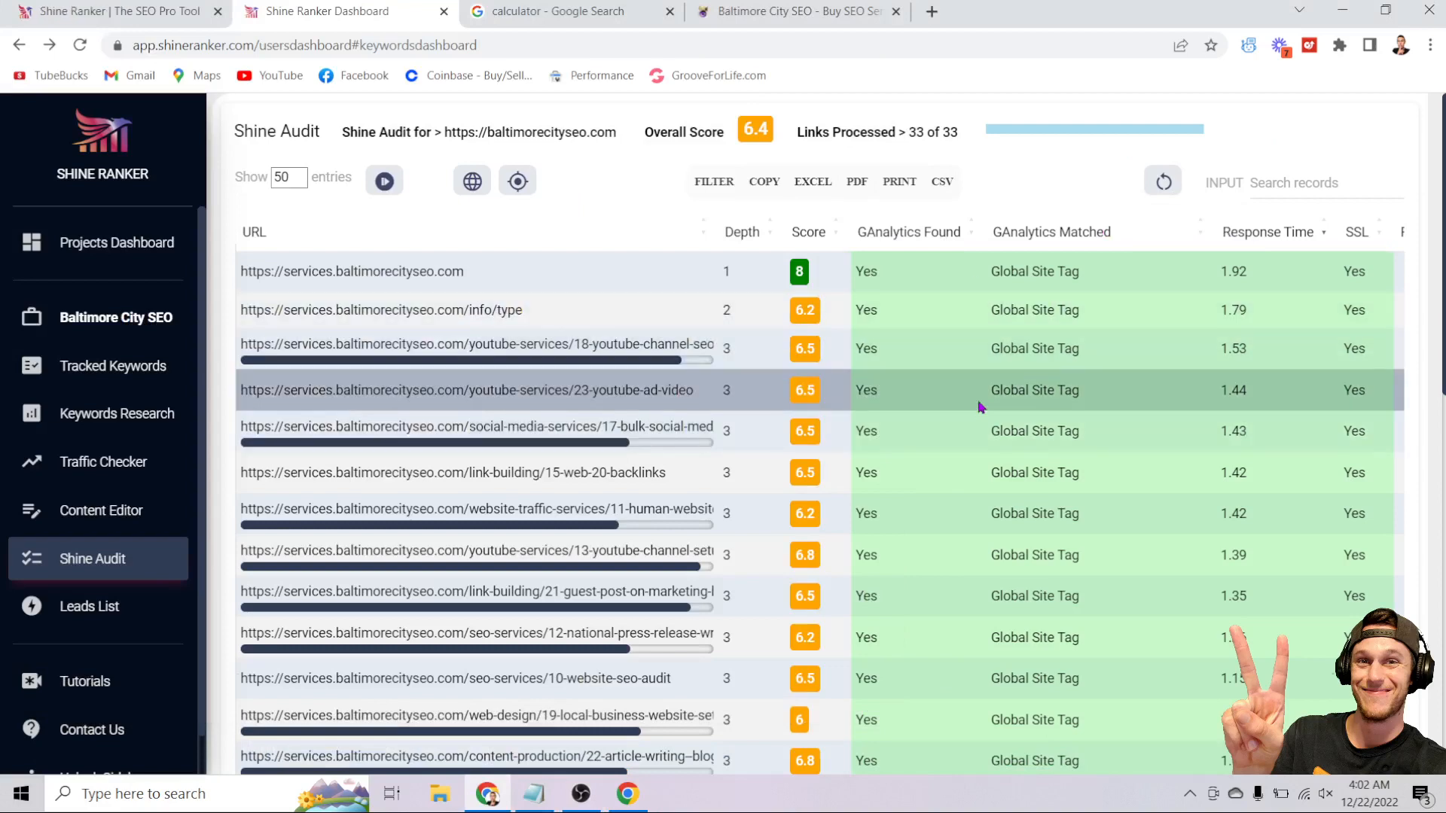
{"action": "scroll", "coordinate": [979, 406], "scroll_direction": "right", "scroll_amount": 8}
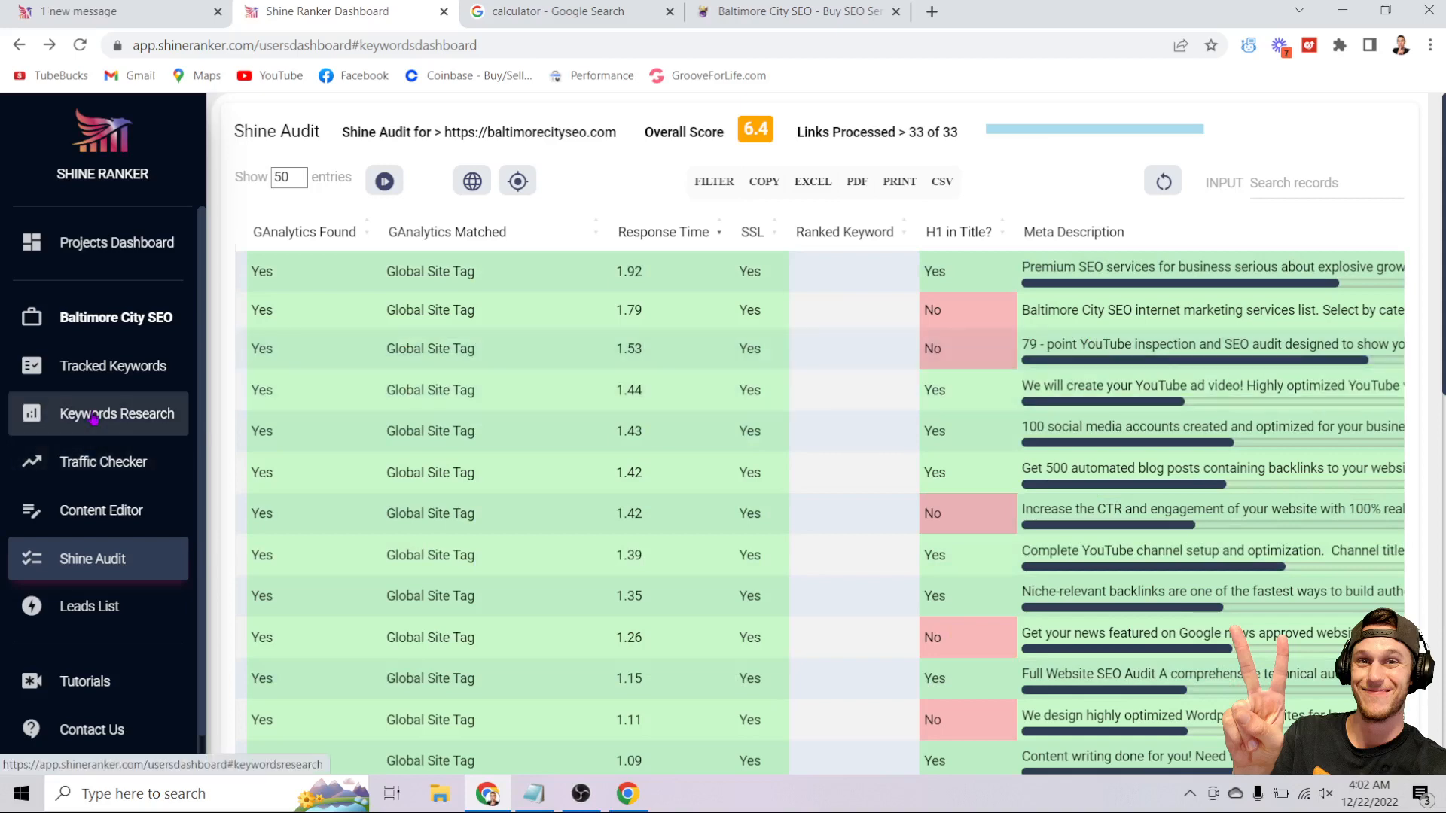
- Revisit the Traffic Checker and Keywords Research results, and switch to the Shine Ranker home page with its free trial offer
{"action": "left_click", "coordinate": [94, 452]}
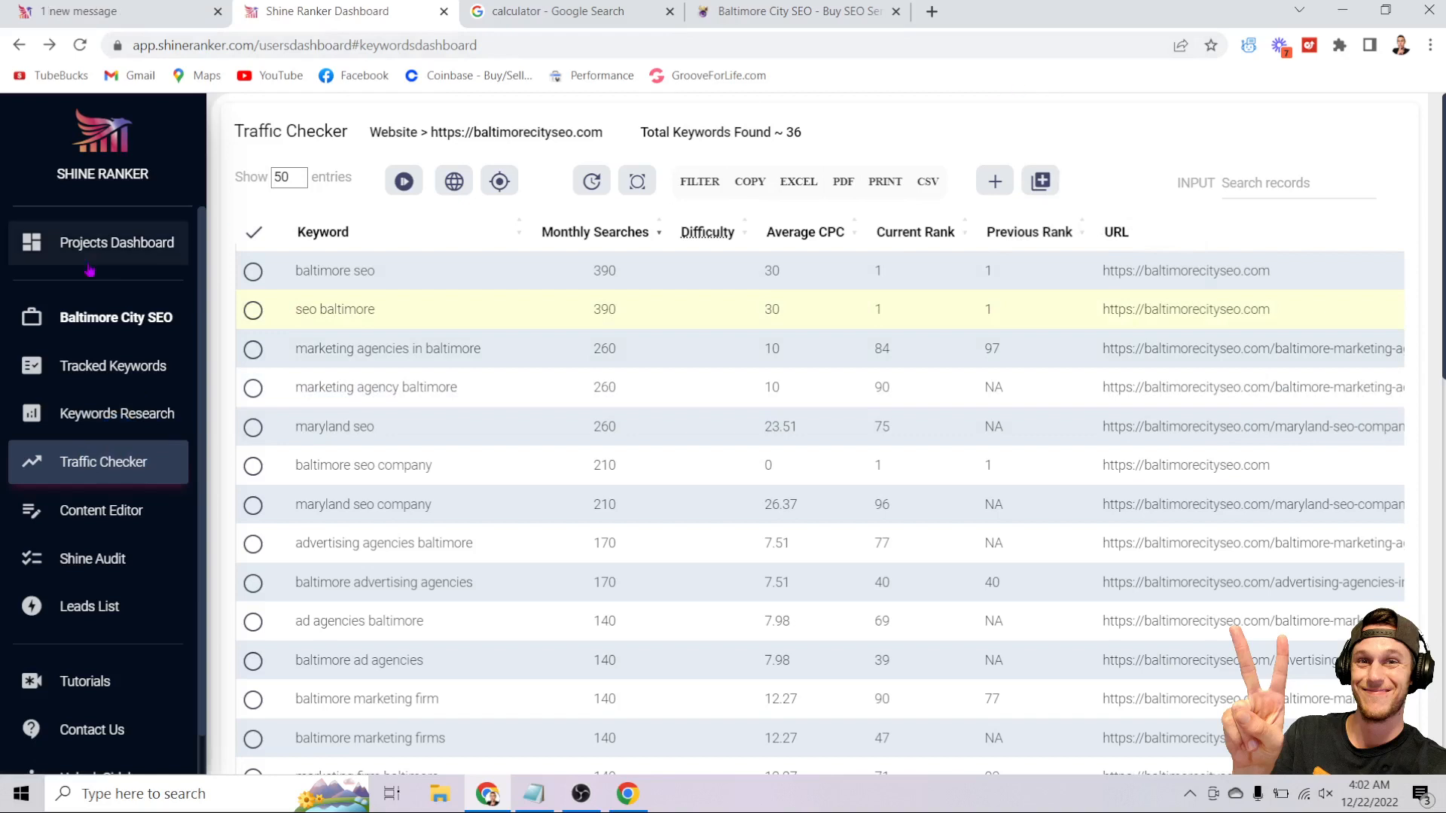
{"action": "left_click", "coordinate": [113, 414]}
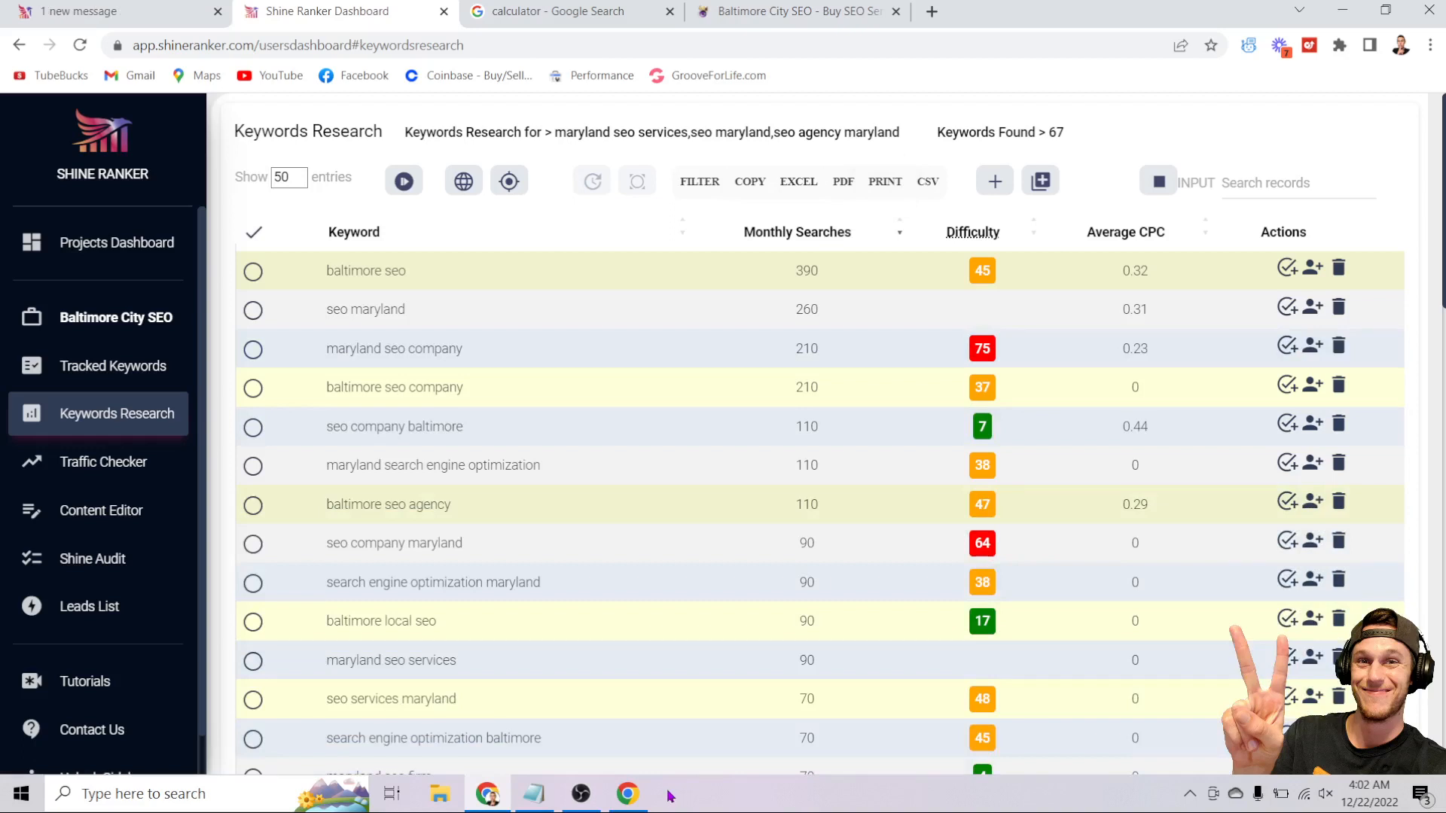
{"action": "left_click", "coordinate": [113, 11]}
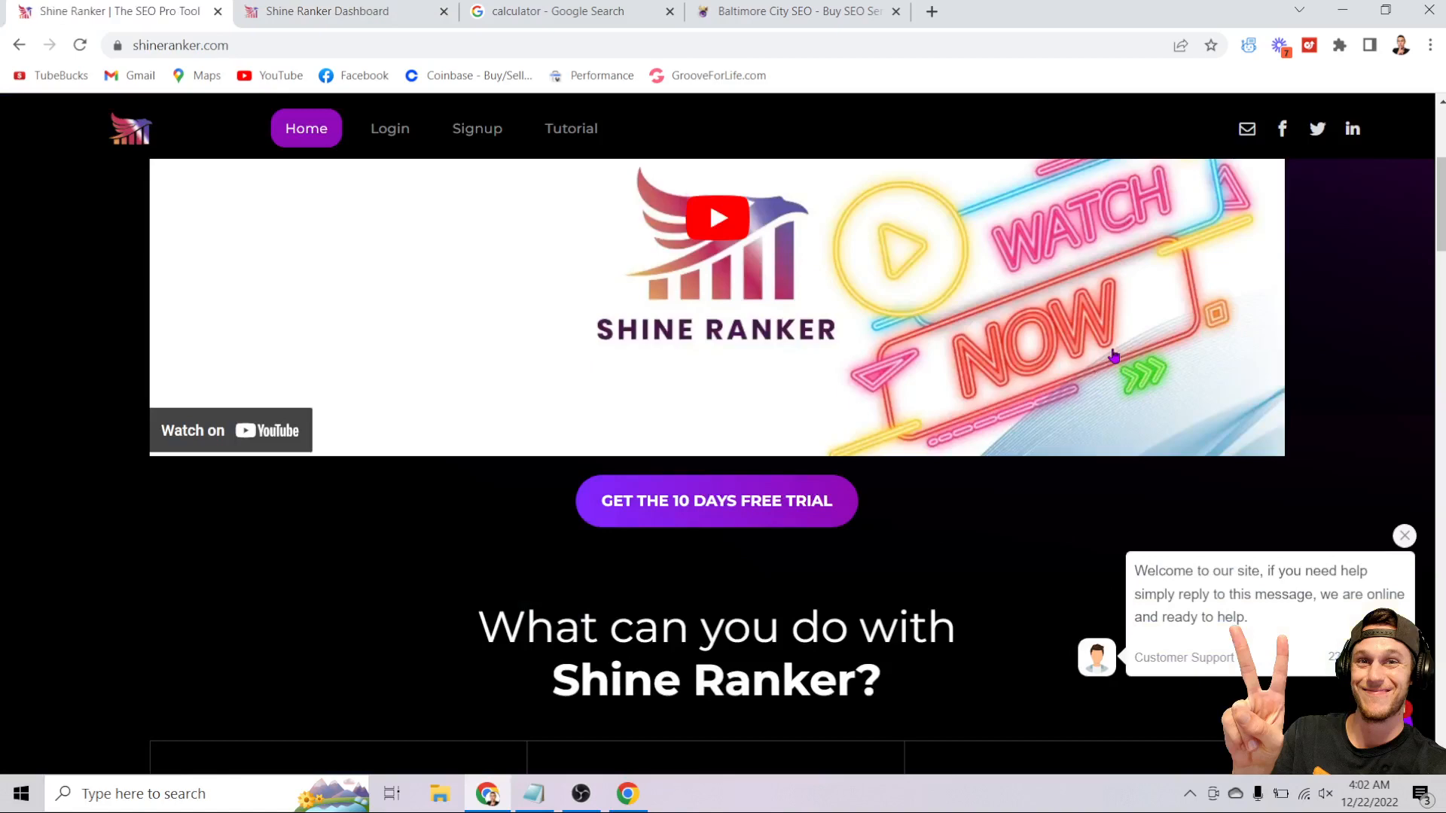
{"action": "left_click", "coordinate": [580, 794]}
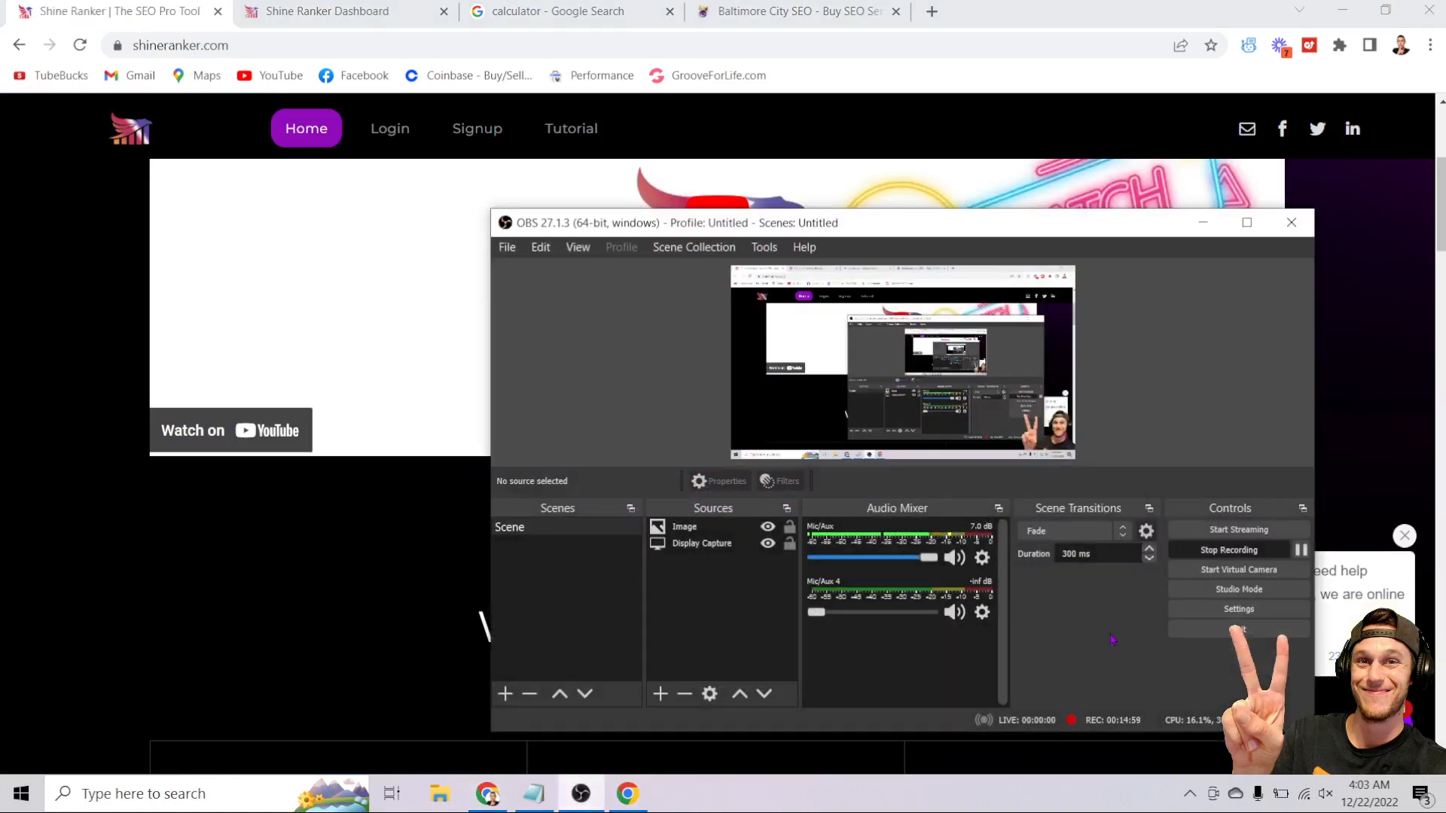